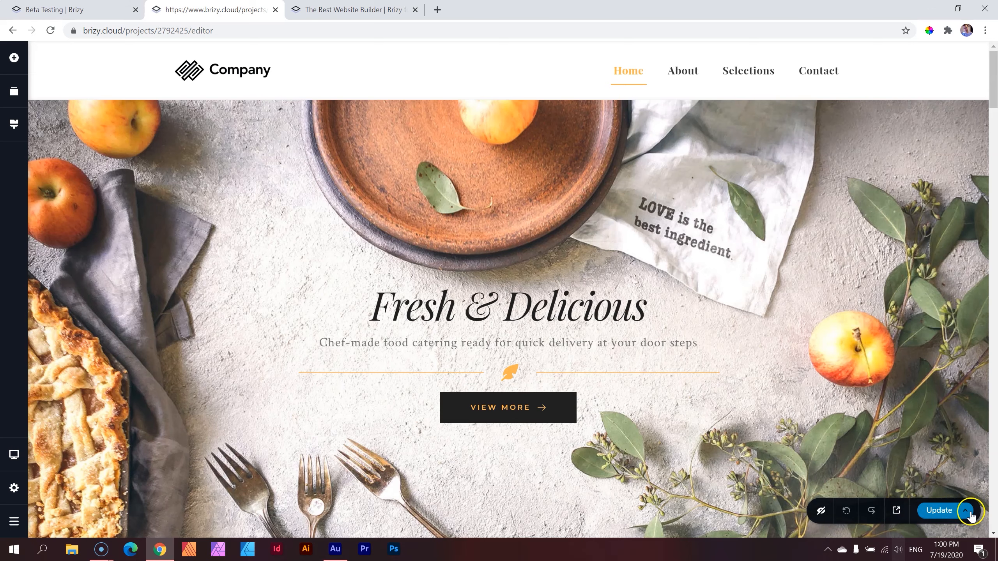
Step: Switch the published page to draft status and save the draft
{"action": "mouse_move", "coordinate": [995, 87]}
{"action": "left_mouse_down"}
{"action": "mouse_move", "coordinate": [996, 115]}
{"action": "mouse_move", "coordinate": [996, 76]}
{"action": "left_mouse_up"}
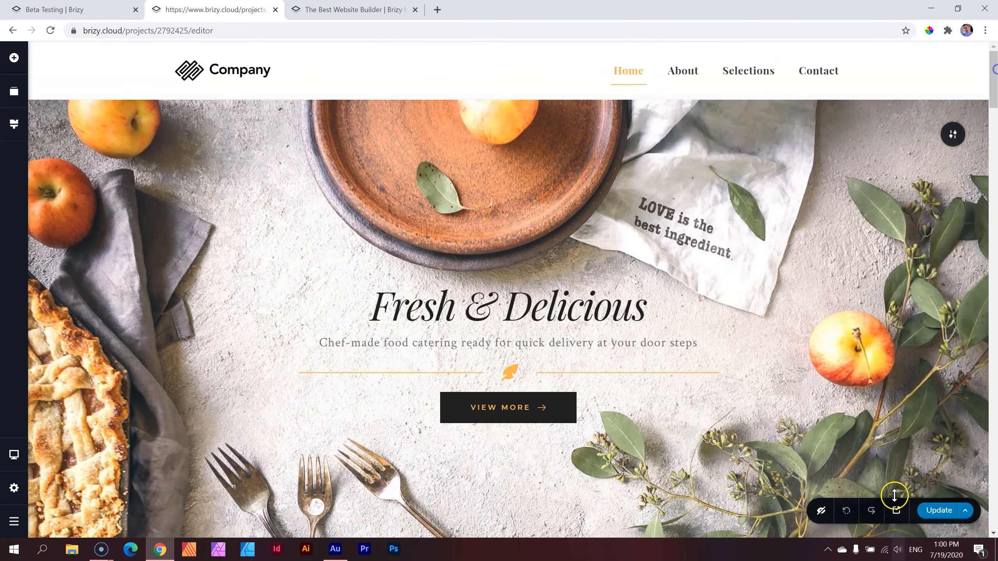
{"action": "left_click", "coordinate": [966, 513]}
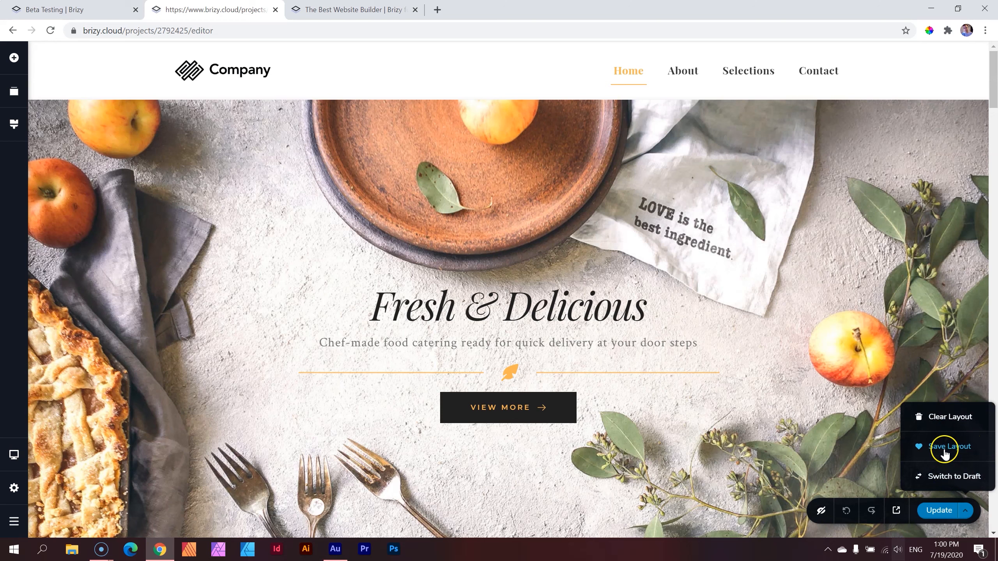
{"action": "left_click", "coordinate": [936, 485]}
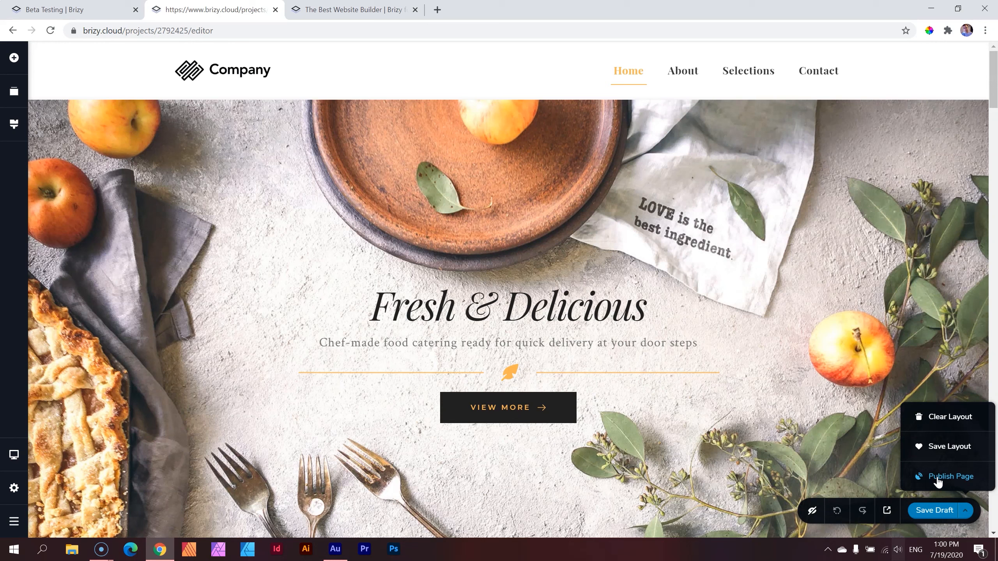
{"action": "left_click", "coordinate": [934, 514]}
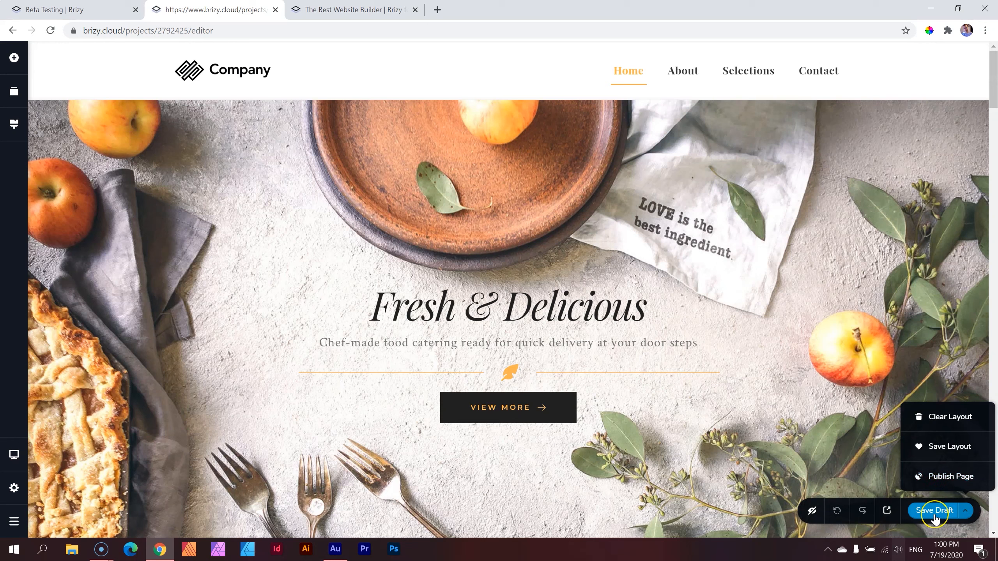
{"action": "scroll", "coordinate": [528, 388], "scroll_direction": "down", "scroll_amount": 8}
{"action": "scroll", "coordinate": [531, 407], "scroll_direction": "down", "scroll_amount": 3}
{"action": "scroll", "coordinate": [531, 406], "scroll_direction": "up", "scroll_amount": 10}
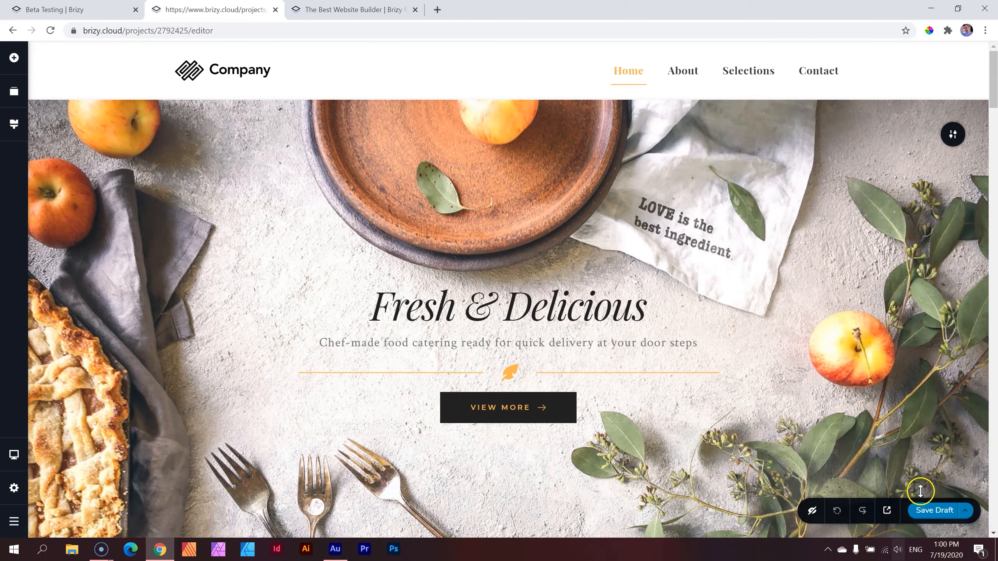
{"action": "left_click", "coordinate": [926, 512]}
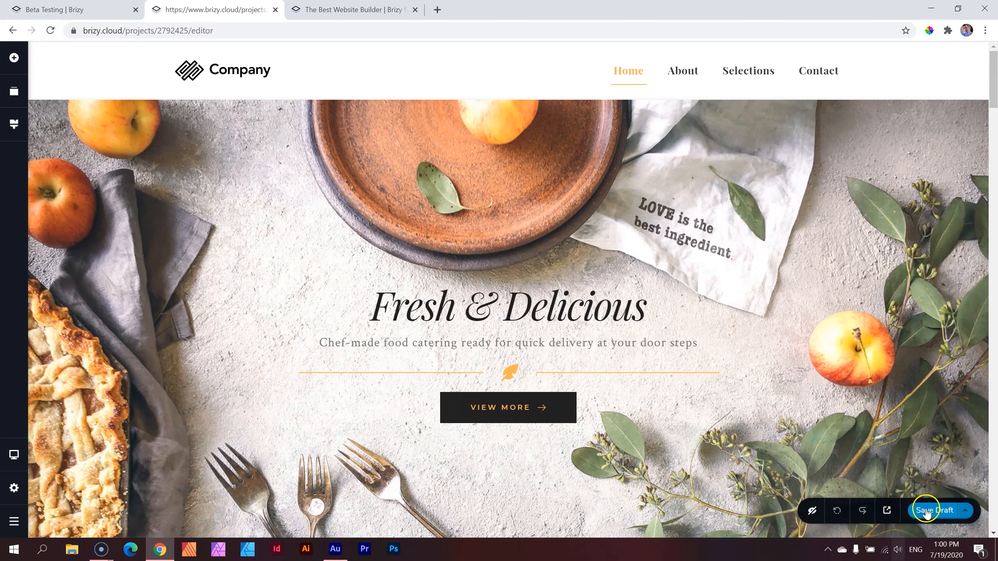
Step: Publish the drafted page again
{"action": "left_click", "coordinate": [962, 518]}
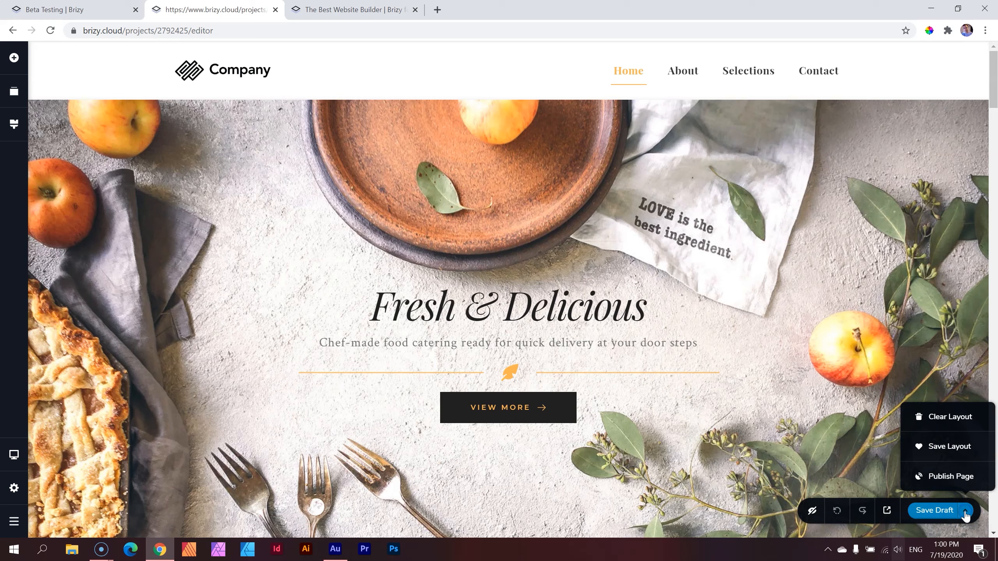
{"action": "left_click", "coordinate": [954, 477]}
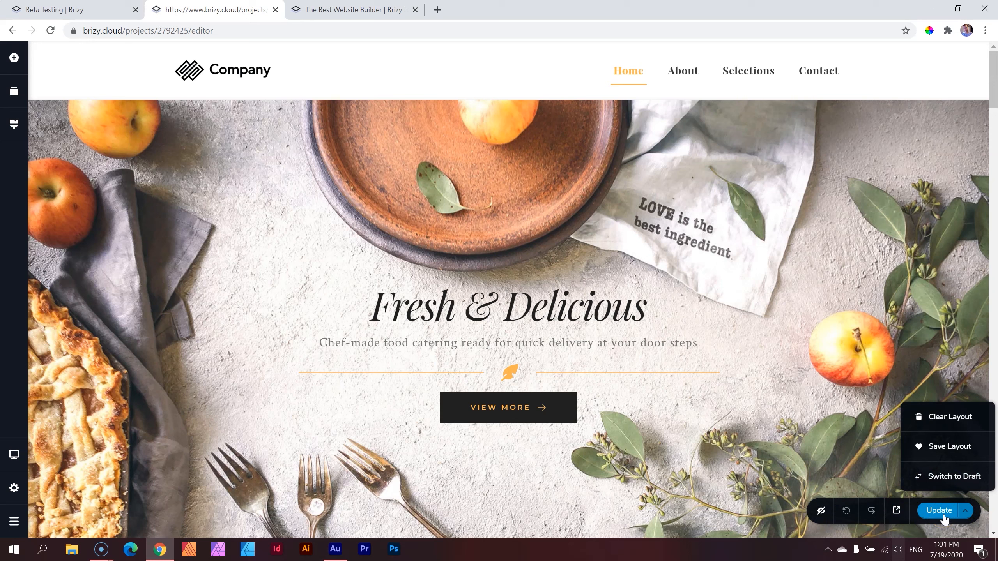
Step: Clear the page's layout, and undo the clearing
{"action": "left_click", "coordinate": [957, 423]}
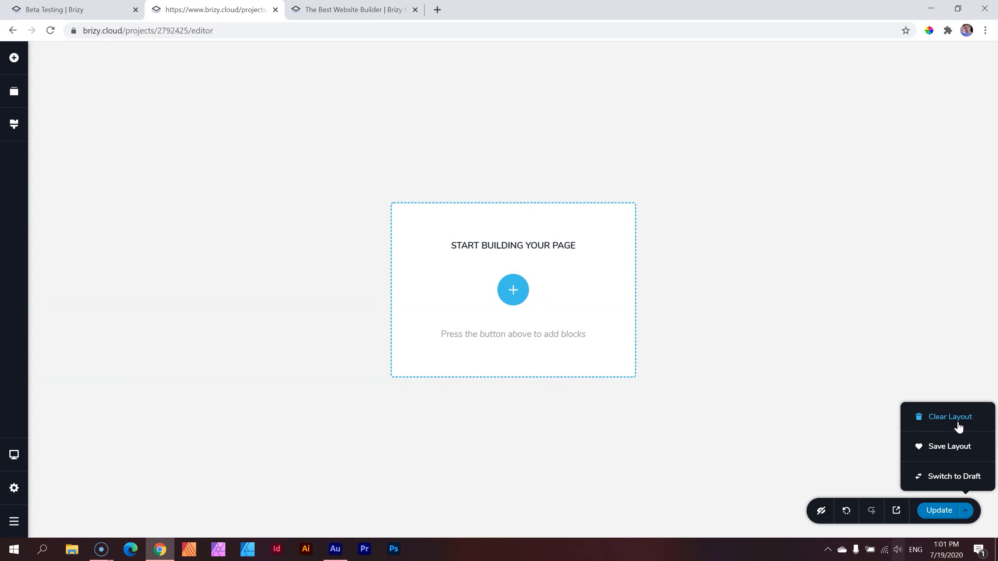
{"action": "left_click", "coordinate": [845, 510]}
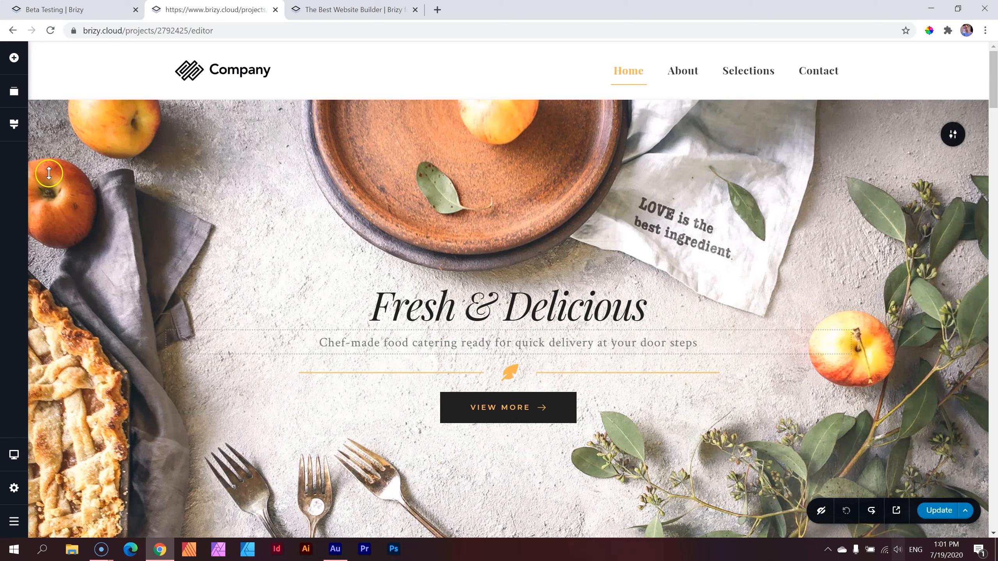
Step: Examine the page's block thumbnails in the block reordering list, and close the list
{"action": "left_click", "coordinate": [13, 95]}
{"action": "mouse_move", "coordinate": [94, 118]}
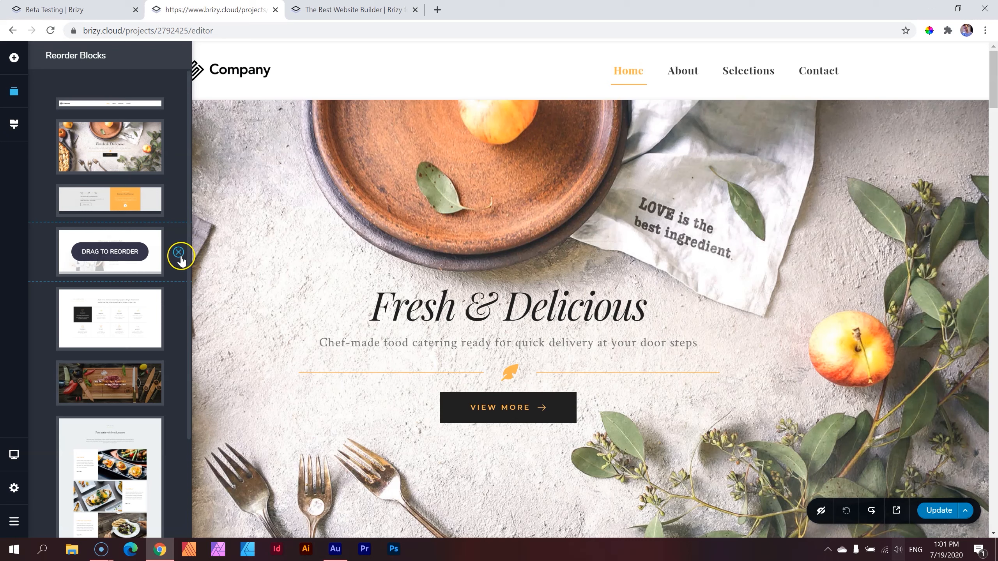
{"action": "scroll", "coordinate": [173, 377], "scroll_direction": "down", "scroll_amount": 3}
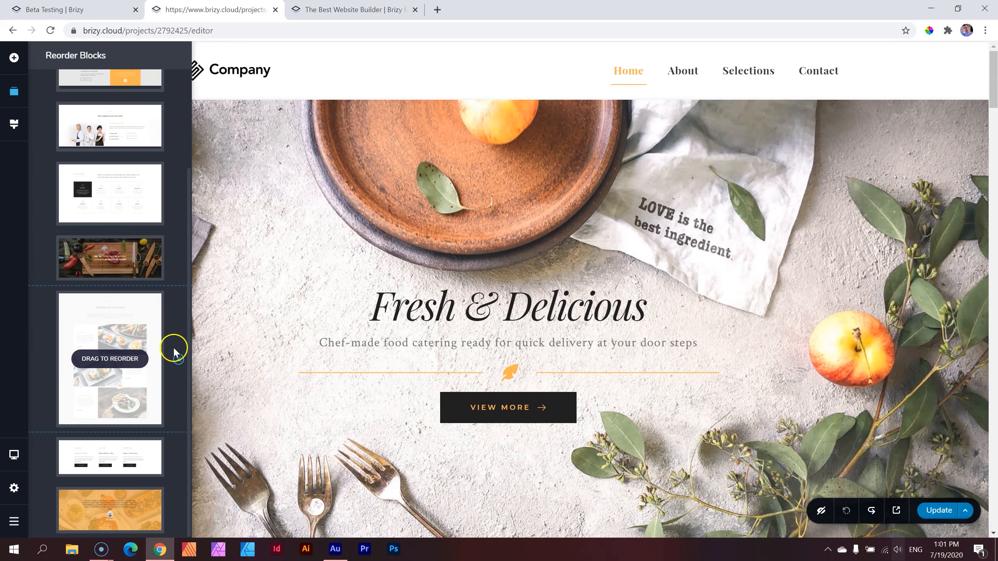
{"action": "scroll", "coordinate": [173, 464], "scroll_direction": "up", "scroll_amount": 5}
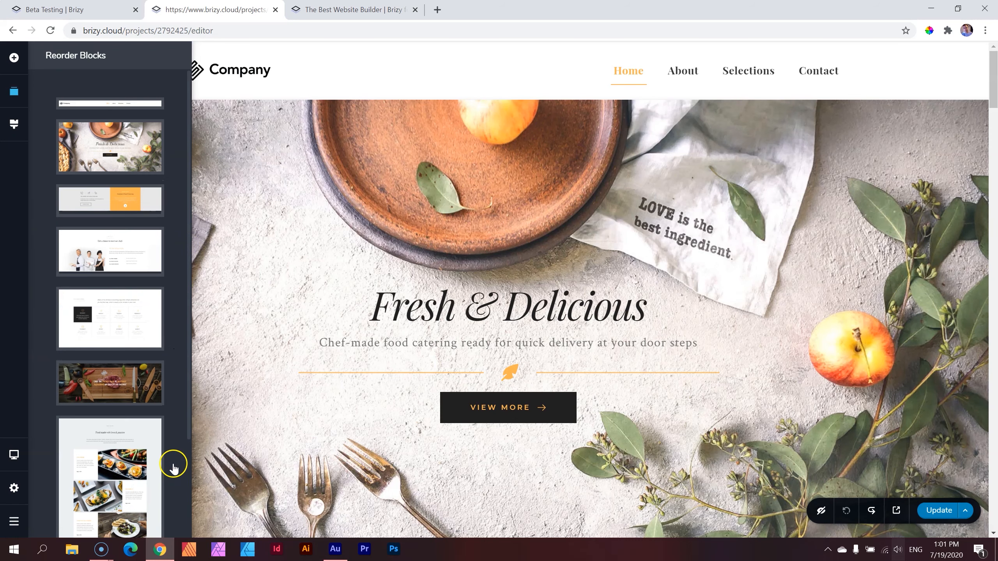
{"action": "left_click", "coordinate": [895, 302]}
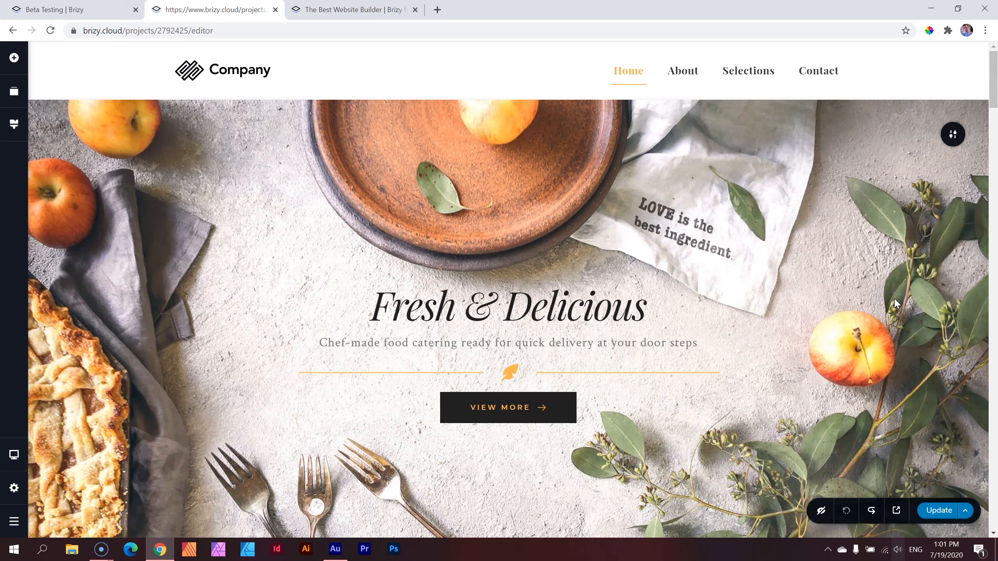
Step: Save the page's current layout to the library, and clear the layout from the page
{"action": "left_click", "coordinate": [965, 510]}
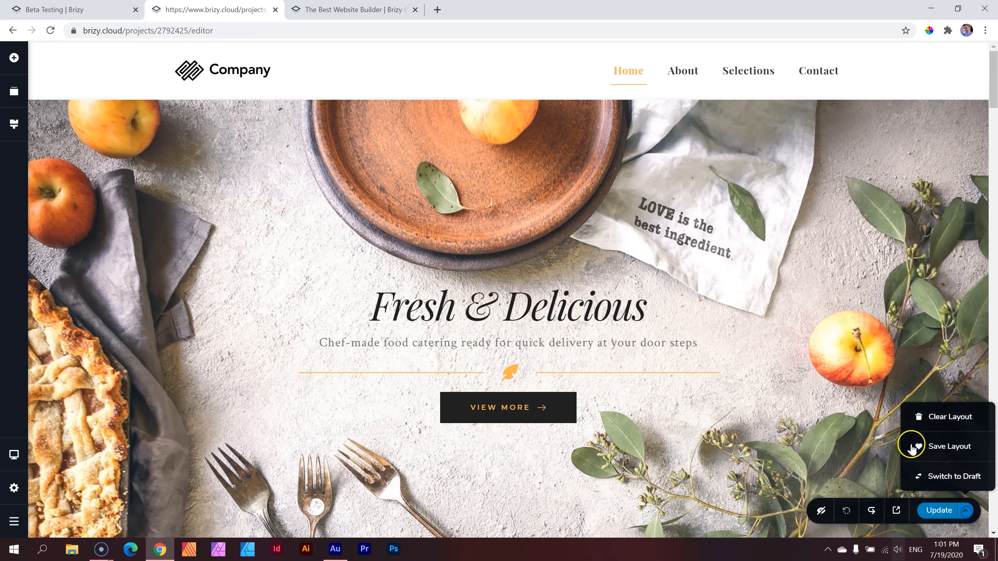
{"action": "left_click", "coordinate": [841, 397]}
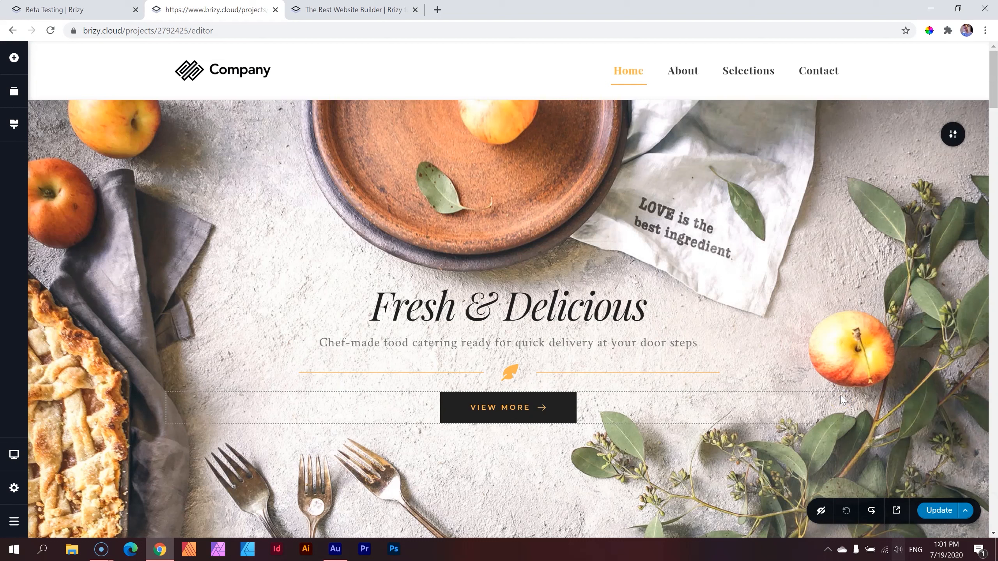
{"action": "left_click", "coordinate": [965, 510]}
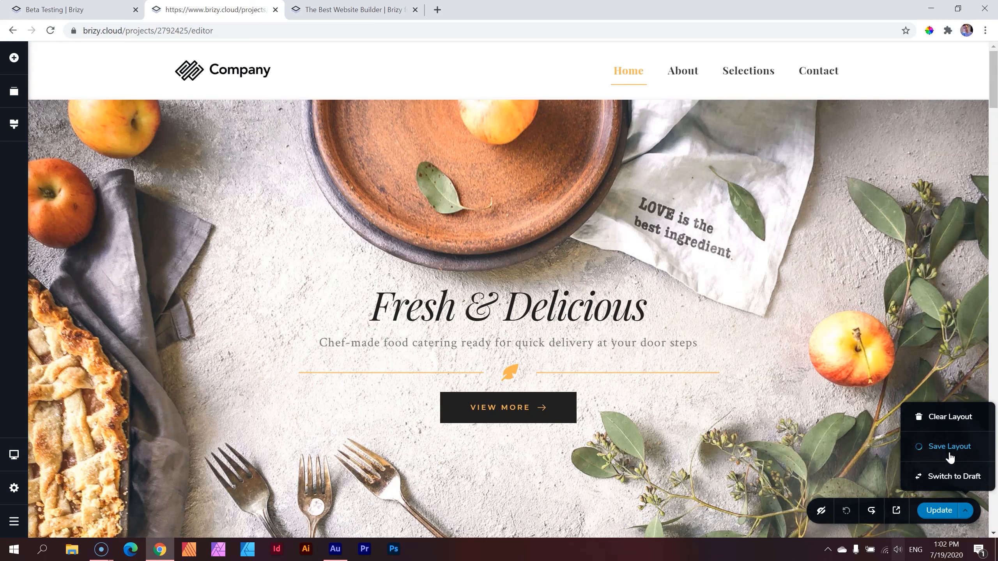
{"action": "left_click", "coordinate": [950, 444]}
{"action": "left_click", "coordinate": [959, 447]}
{"action": "left_click", "coordinate": [960, 448]}
{"action": "left_click", "coordinate": [950, 419]}
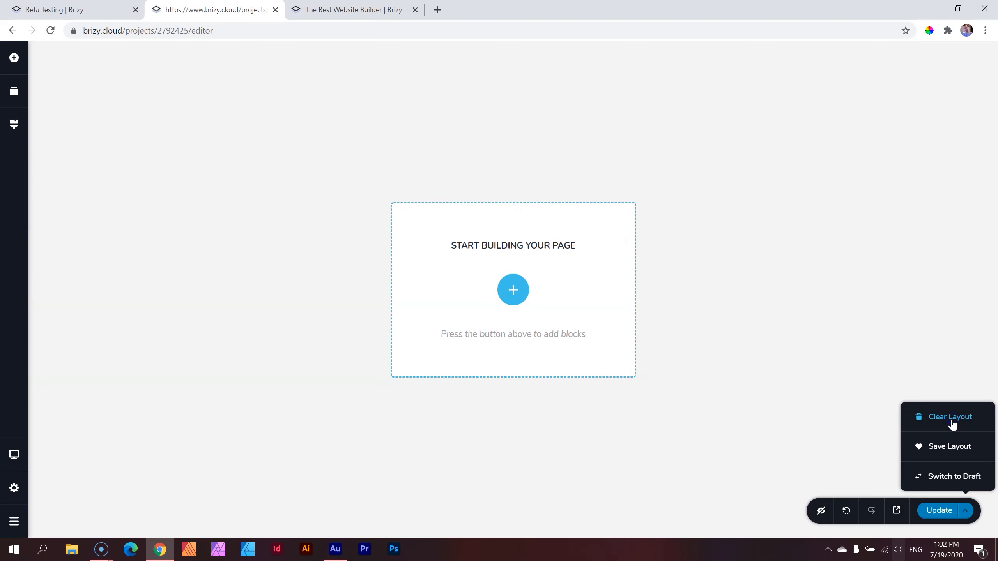
{"action": "left_click", "coordinate": [952, 421]}
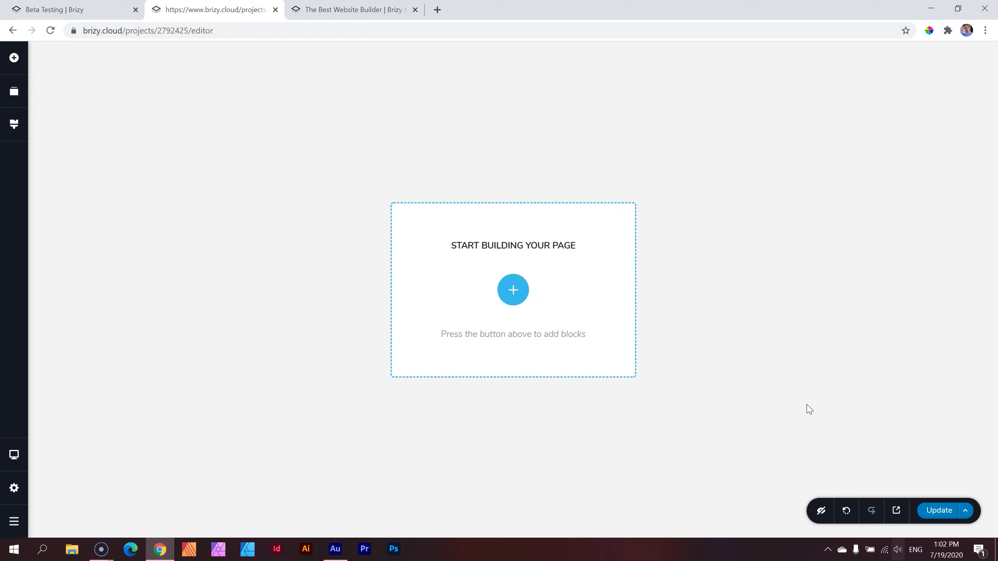
Step: Insert the saved "Fresh & Delicious" layout from the library's saved layouts into the empty page
{"action": "left_click", "coordinate": [518, 286]}
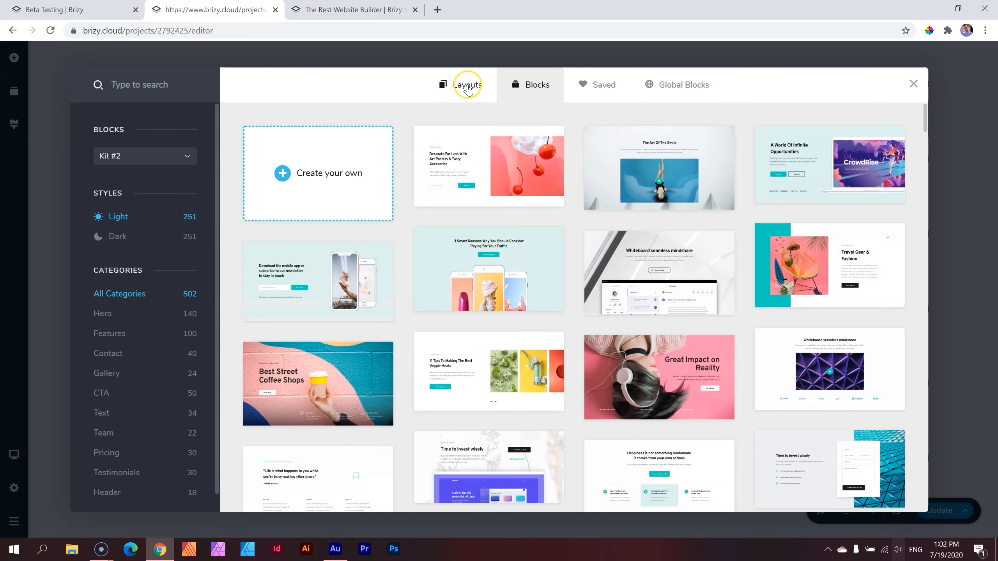
{"action": "left_click", "coordinate": [467, 90]}
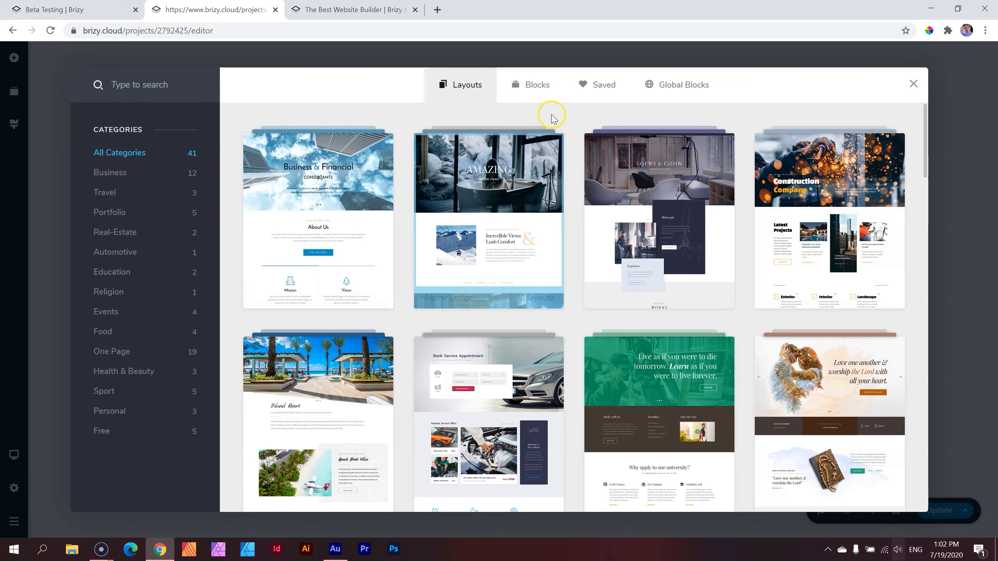
{"action": "left_click", "coordinate": [591, 84]}
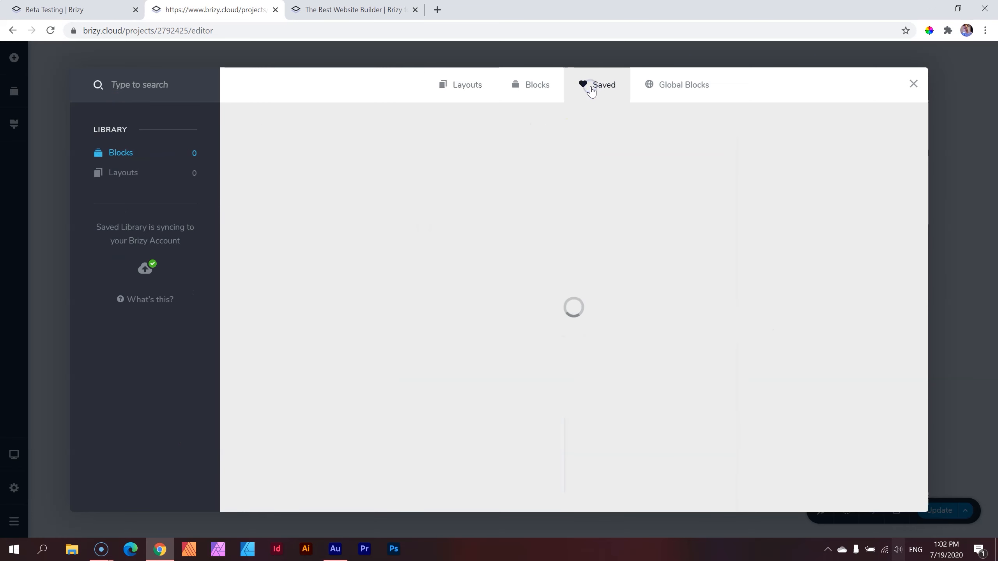
{"action": "left_click", "coordinate": [127, 173]}
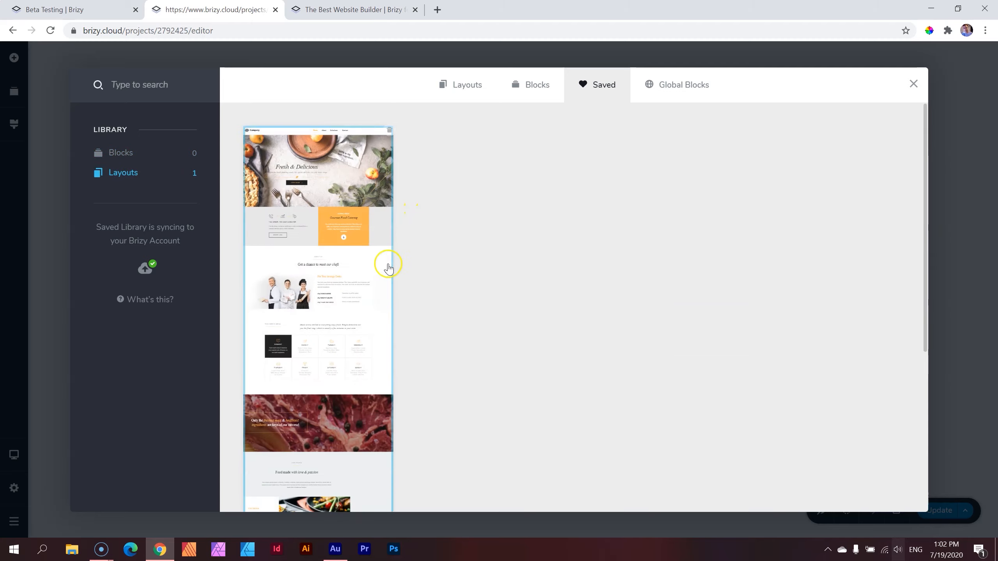
{"action": "scroll", "coordinate": [389, 268], "scroll_direction": "down", "scroll_amount": 1}
{"action": "scroll", "coordinate": [388, 268], "scroll_direction": "up", "scroll_amount": 1}
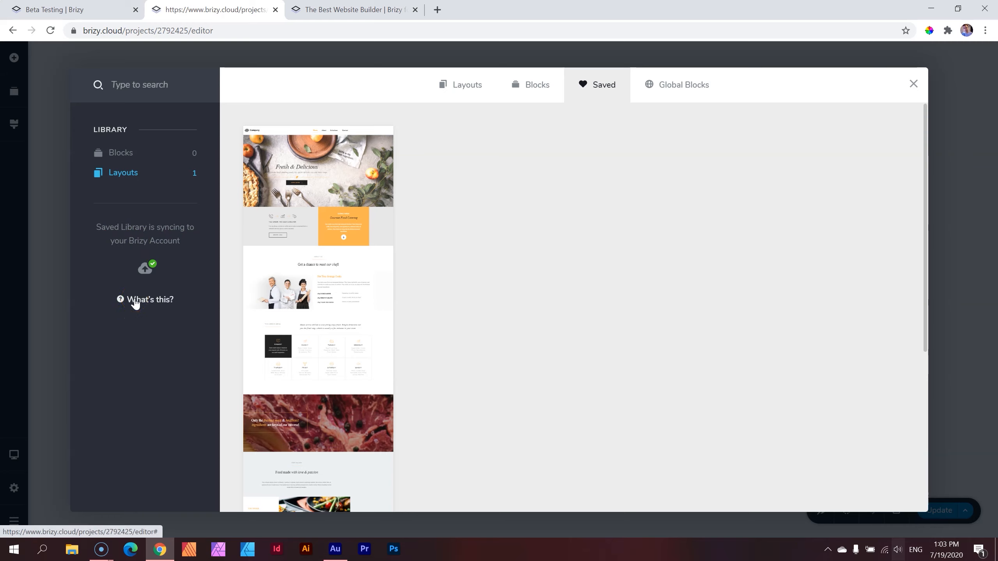
{"action": "left_click", "coordinate": [331, 303]}
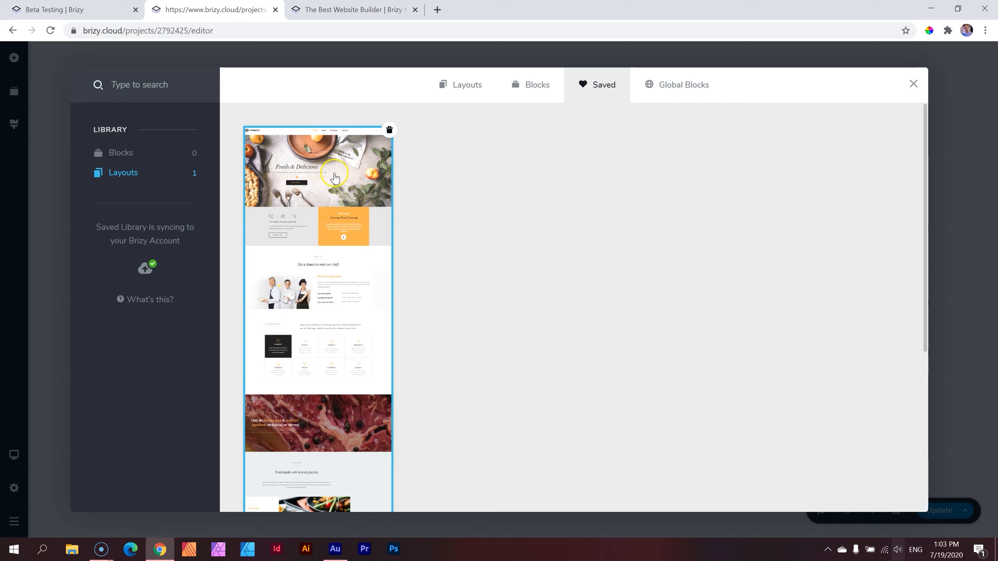
{"action": "left_click", "coordinate": [341, 268]}
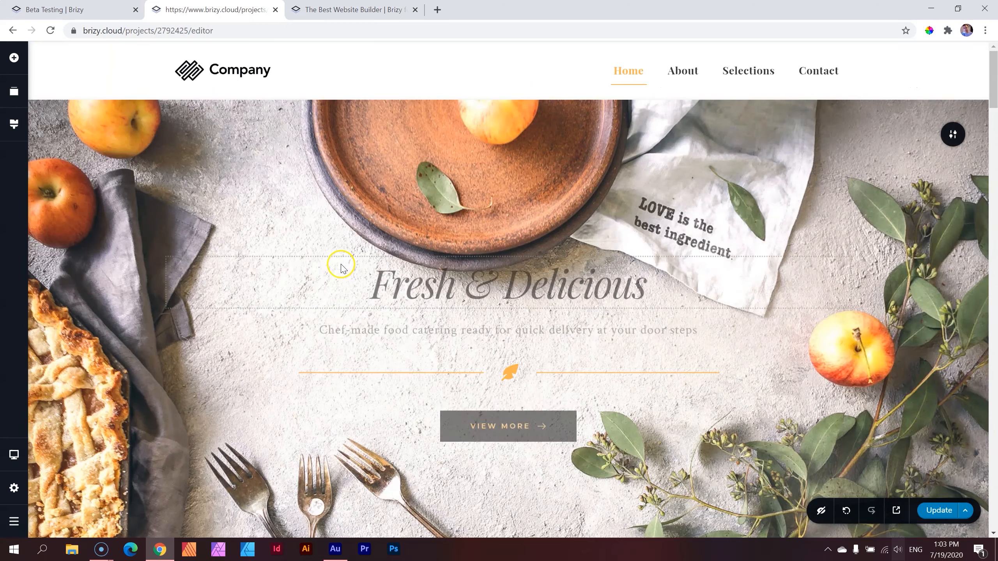
Step: Check the restored page down to the testimonial block, and update the published page
{"action": "scroll", "coordinate": [369, 353], "scroll_direction": "down", "scroll_amount": 3}
{"action": "scroll", "coordinate": [369, 353], "scroll_direction": "down", "scroll_amount": 20}
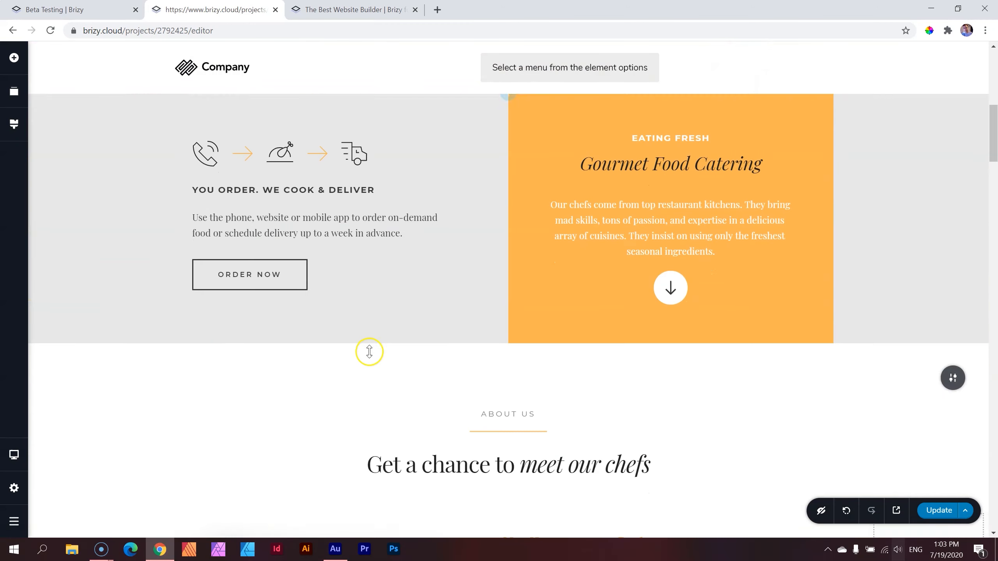
{"action": "scroll", "coordinate": [369, 351], "scroll_direction": "down", "scroll_amount": 20}
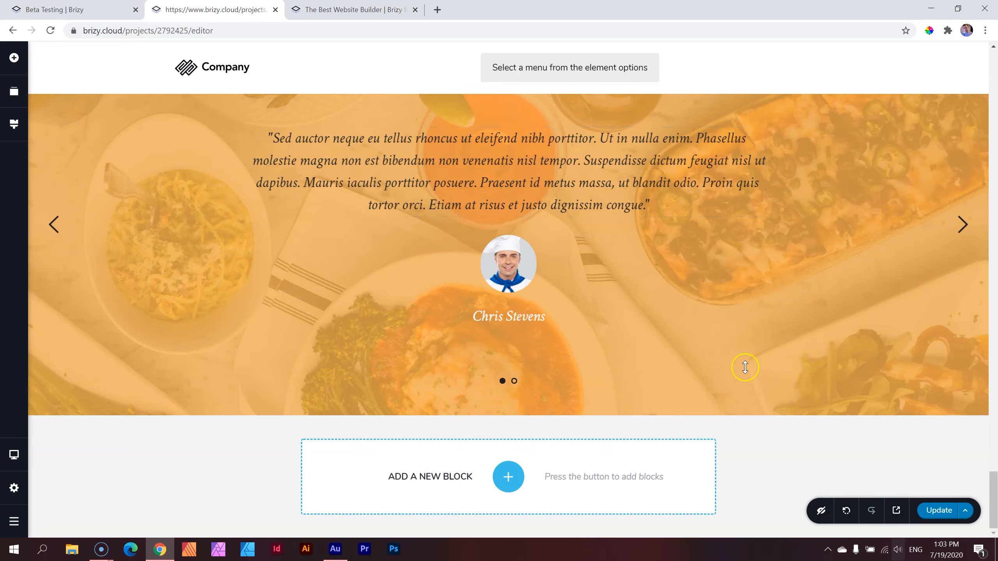
{"action": "left_click_drag", "start_coordinate": [993, 476], "coordinate": [993, 48]}
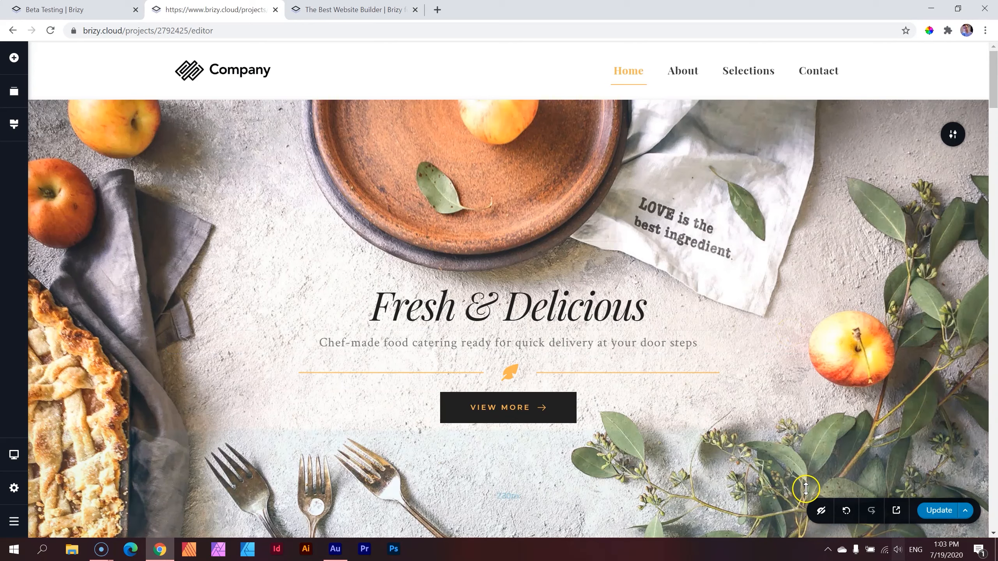
{"action": "left_click", "coordinate": [943, 517]}
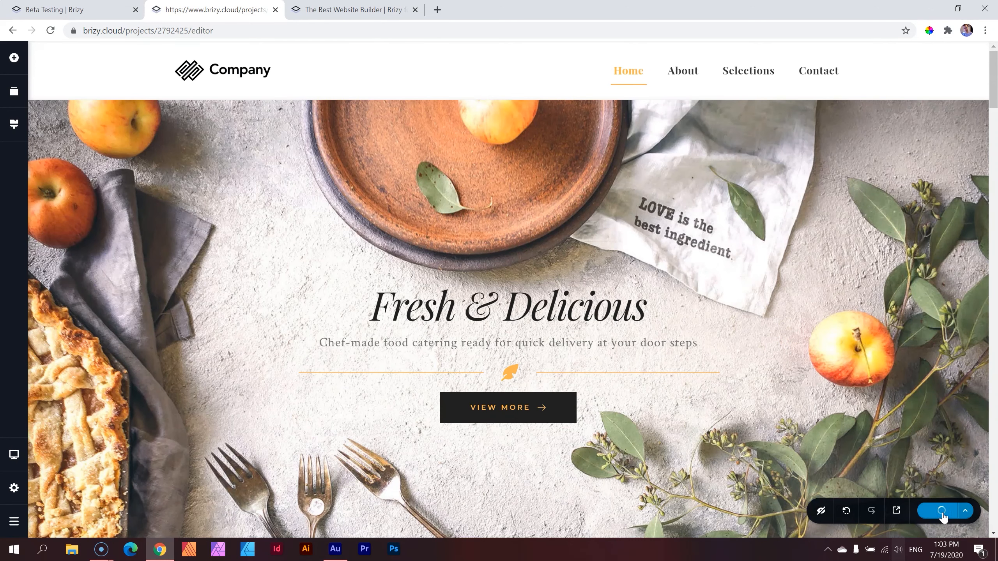
Step: Add a create-your-own block below the testimonial block, and place a Table element inside it
{"action": "left_click", "coordinate": [14, 58]}
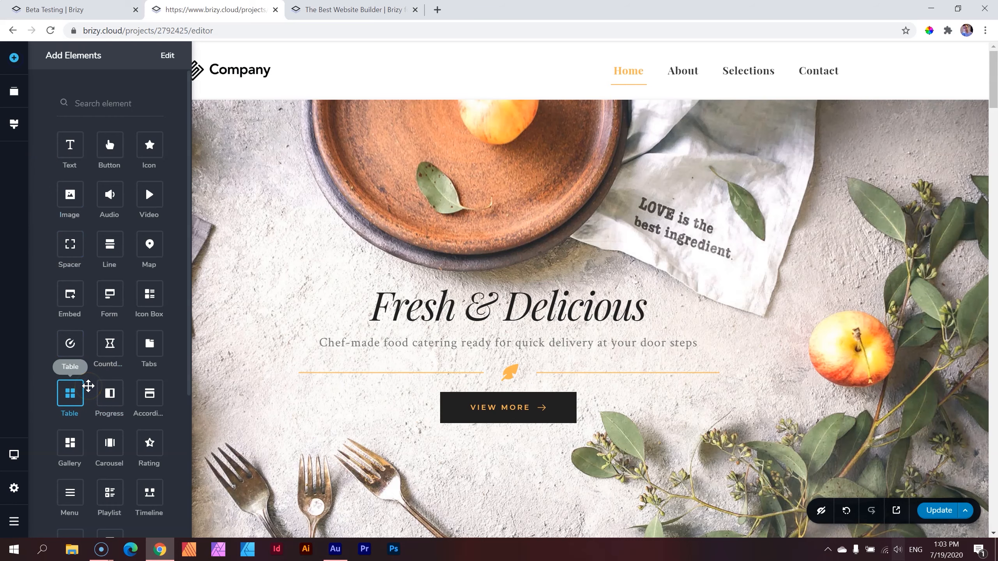
{"action": "scroll", "coordinate": [312, 314], "scroll_direction": "down", "scroll_amount": 3}
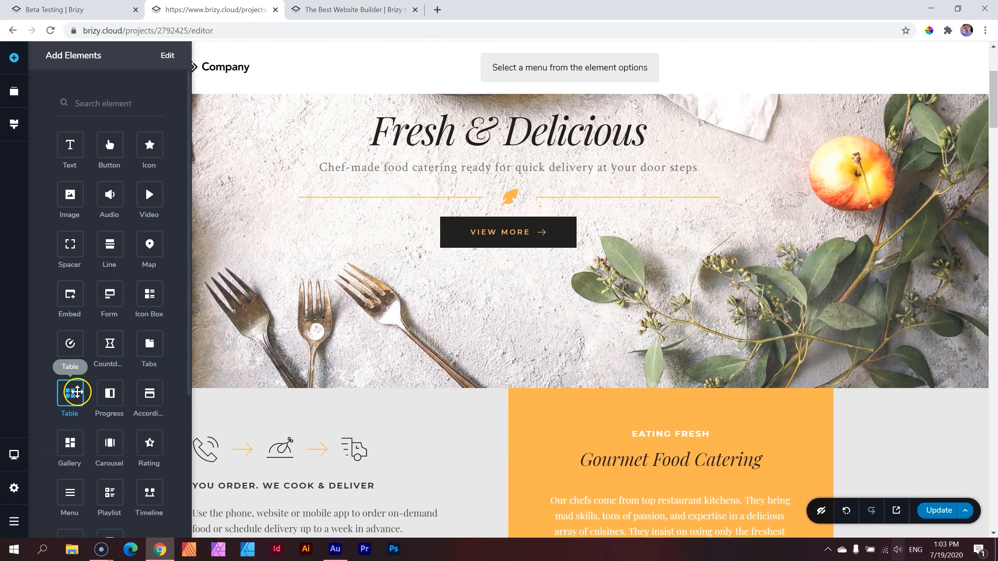
{"action": "left_click_drag", "start_coordinate": [992, 102], "coordinate": [949, 539]}
{"action": "left_click", "coordinate": [508, 477]}
{"action": "left_click", "coordinate": [340, 178]}
{"action": "left_click", "coordinate": [14, 58]}
{"action": "left_click_drag", "start_coordinate": [70, 391], "coordinate": [514, 515]}
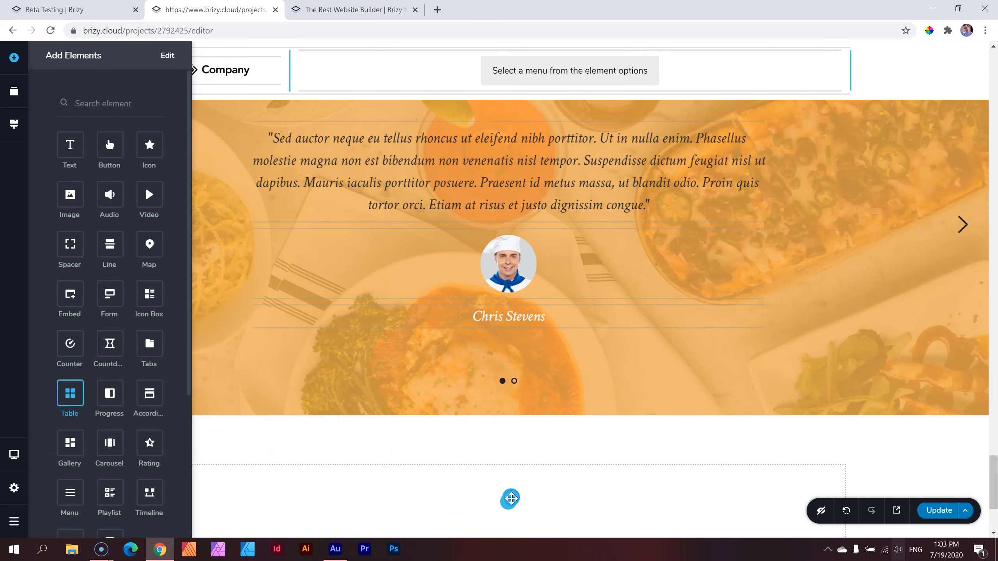
{"action": "left_click_drag", "start_coordinate": [510, 498], "coordinate": [511, 500]}
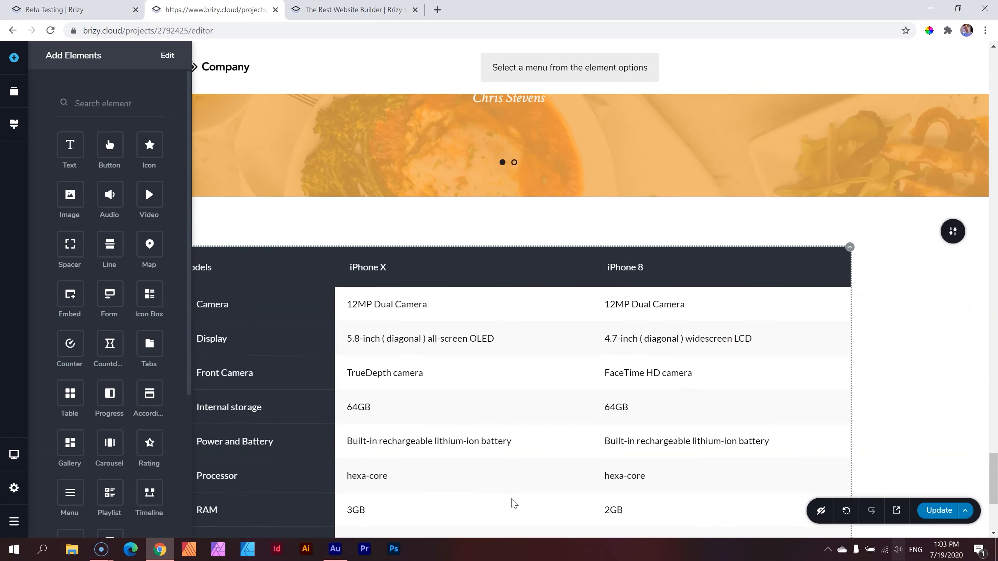
{"action": "left_click", "coordinate": [900, 217]}
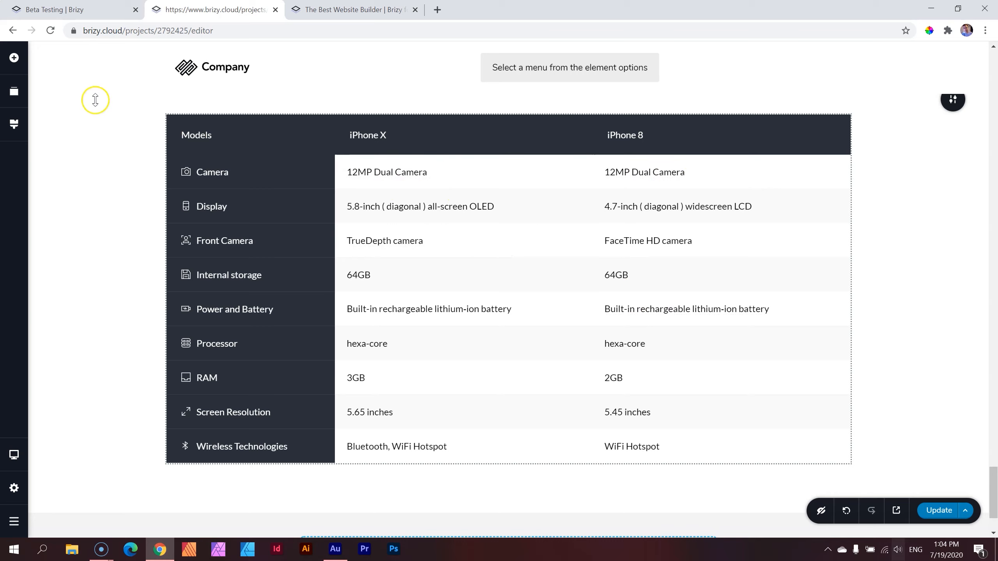
Step: Add an Image element below the "12MP Dual Camera" text in the table's iPhone X Camera cell
{"action": "left_click", "coordinate": [13, 59]}
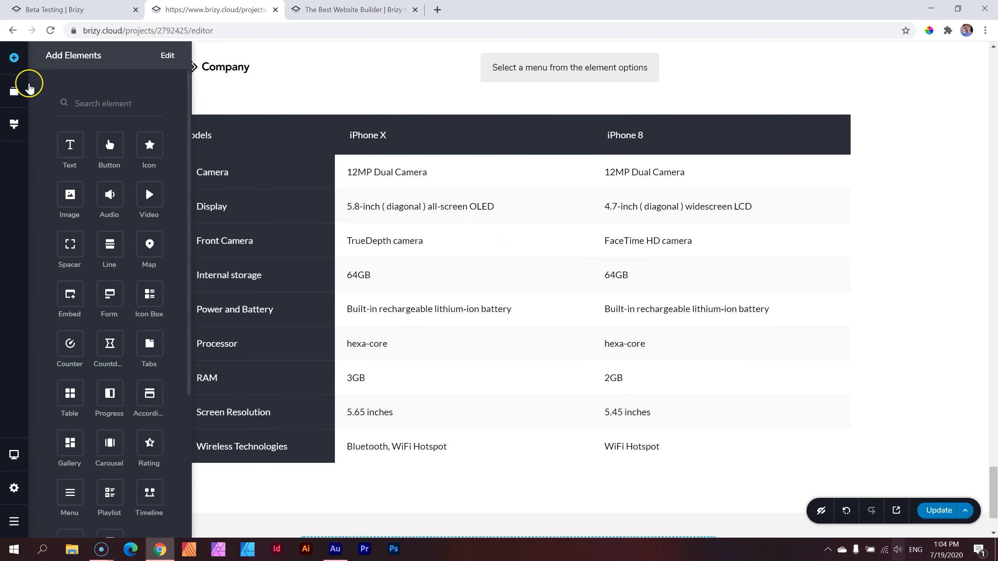
{"action": "left_click_drag", "start_coordinate": [70, 194], "coordinate": [475, 199]}
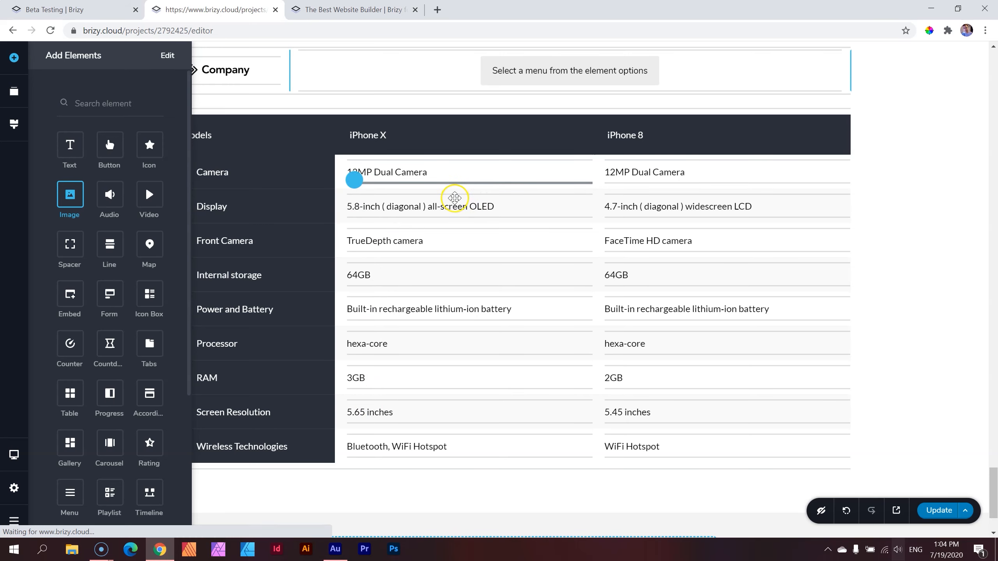
{"action": "left_click", "coordinate": [451, 247]}
{"action": "left_click", "coordinate": [897, 260]}
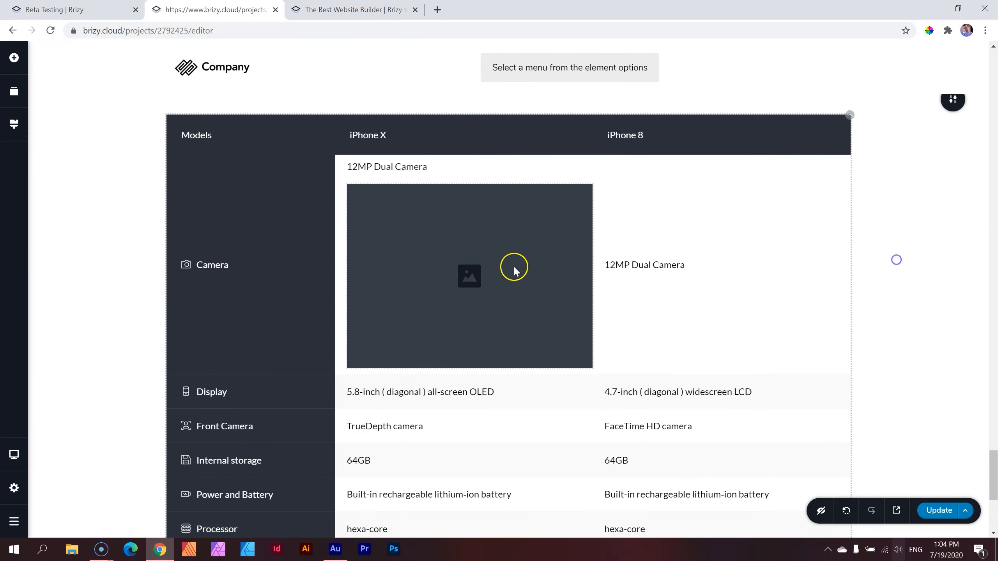
Step: Add a Line element below the image placeholder in the iPhone X Camera cell
{"action": "left_click", "coordinate": [14, 58]}
{"action": "left_click_drag", "start_coordinate": [109, 244], "coordinate": [420, 374]}
{"action": "left_click", "coordinate": [951, 274]}
{"action": "scroll", "coordinate": [879, 285], "scroll_direction": "down", "scroll_amount": 2}
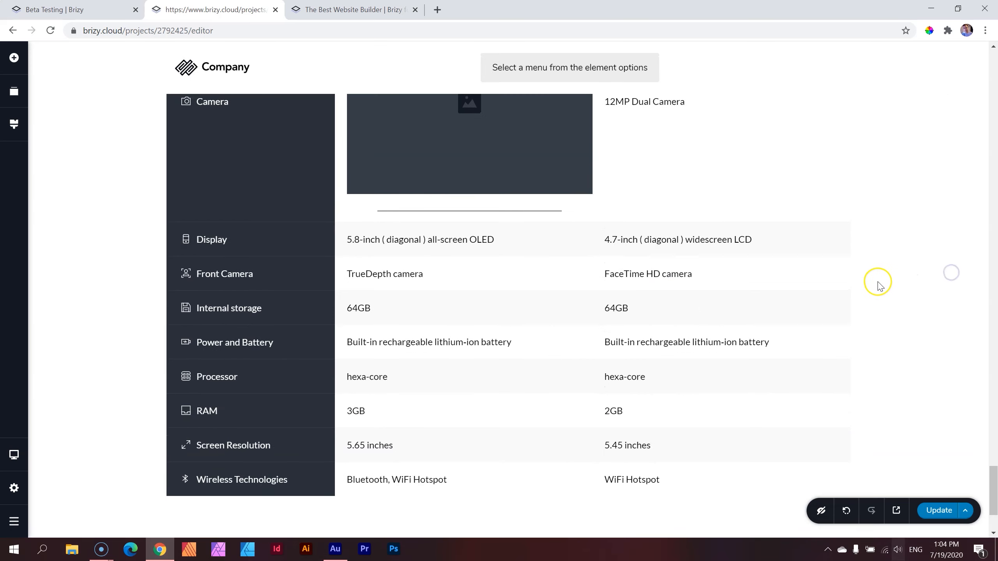
Step: Examine the table's head, sidebar, rows, columns and width settings, and close them
{"action": "scroll", "coordinate": [877, 283], "scroll_direction": "up", "scroll_amount": 4}
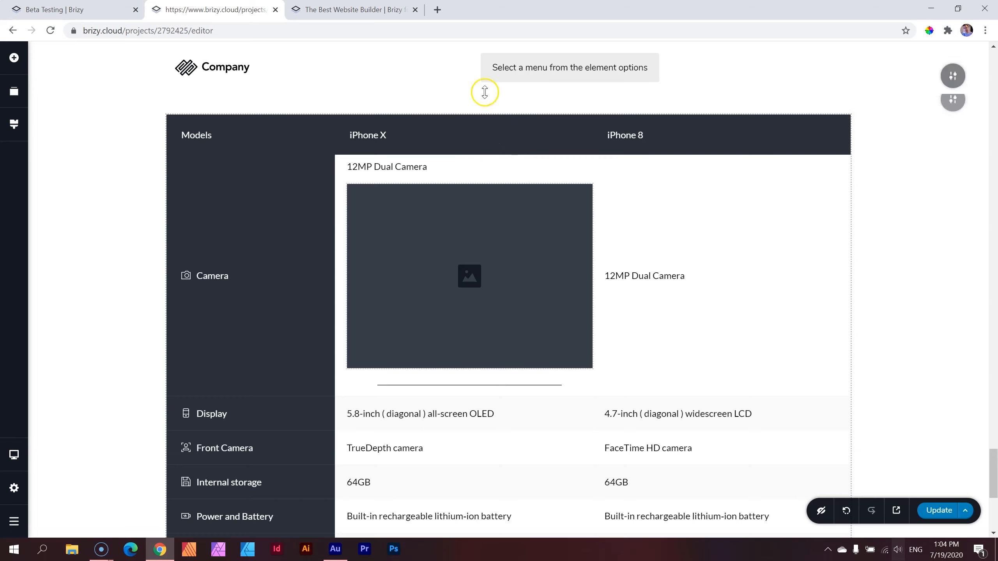
{"action": "left_click", "coordinate": [850, 115]}
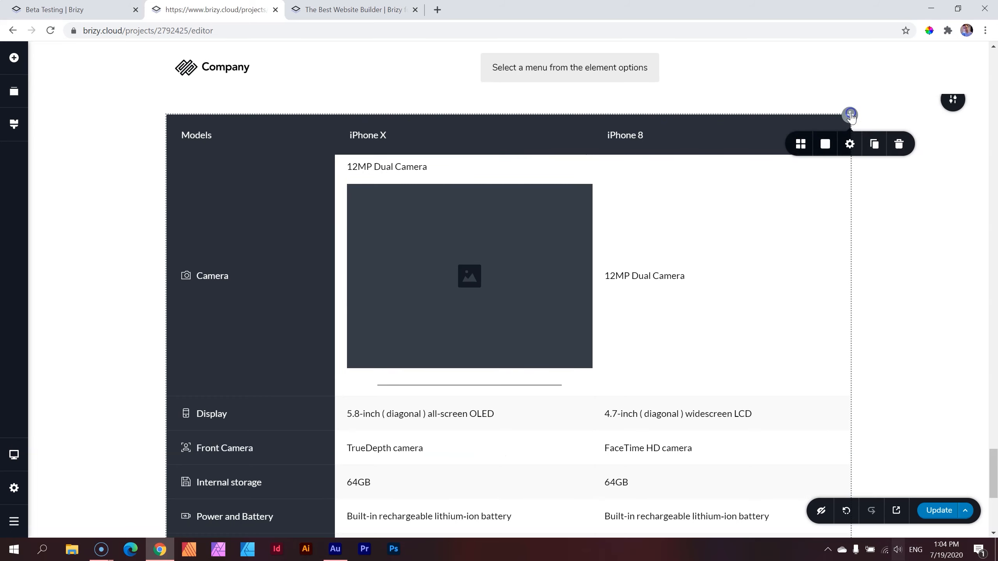
{"action": "left_click", "coordinate": [801, 144]}
{"action": "left_click_drag", "start_coordinate": [786, 268], "coordinate": [815, 264]}
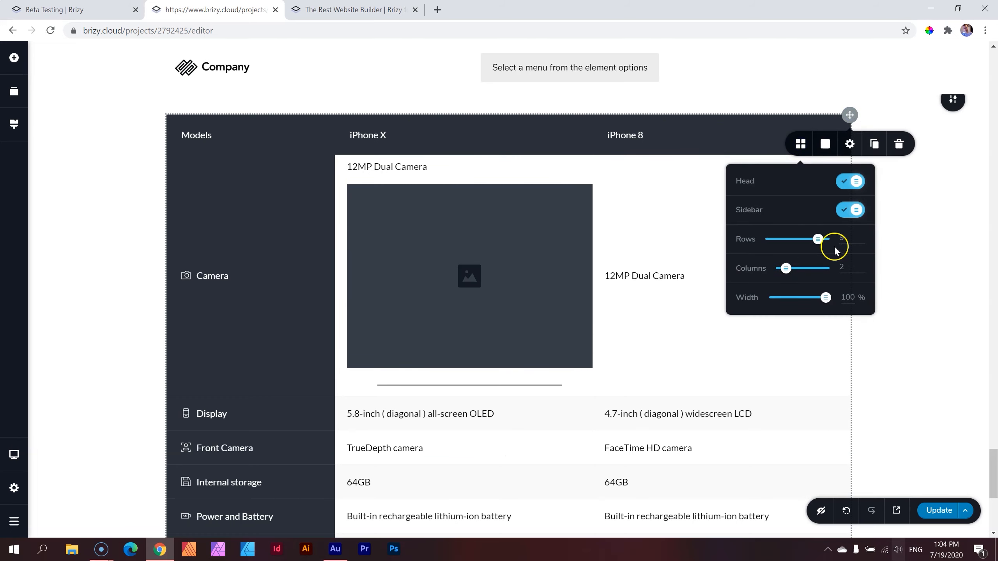
{"action": "left_click", "coordinate": [904, 230]}
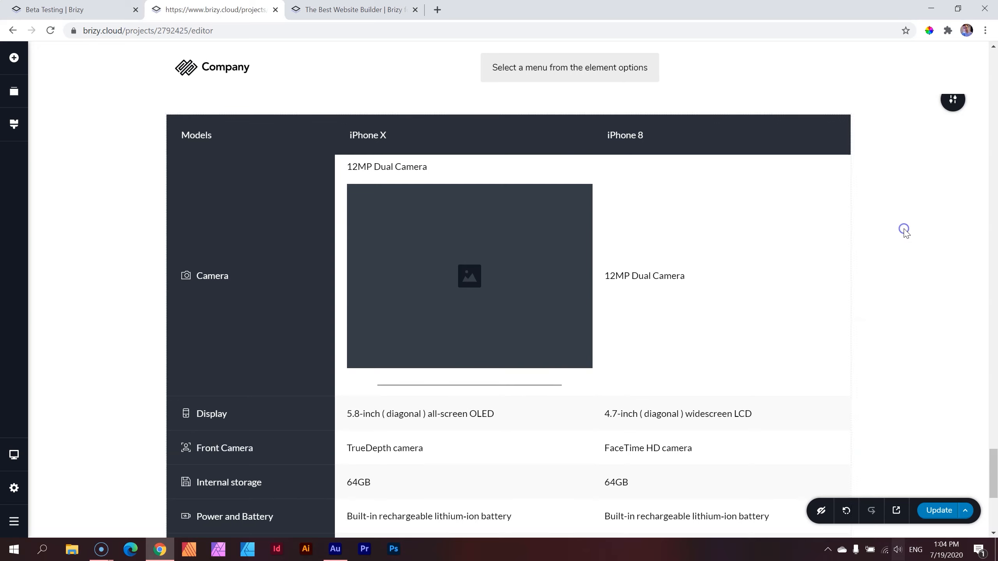
Step: Look over the page's blocks from the table back up to the "Fresh & Delicious" header block
{"action": "scroll", "coordinate": [900, 233], "scroll_direction": "down", "scroll_amount": 1}
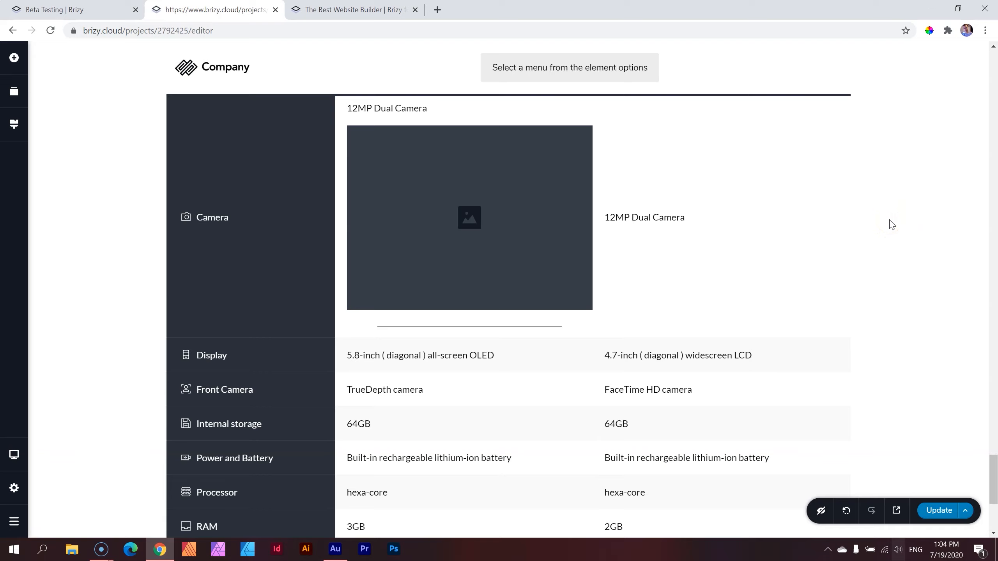
{"action": "scroll", "coordinate": [892, 225], "scroll_direction": "up", "scroll_amount": 5}
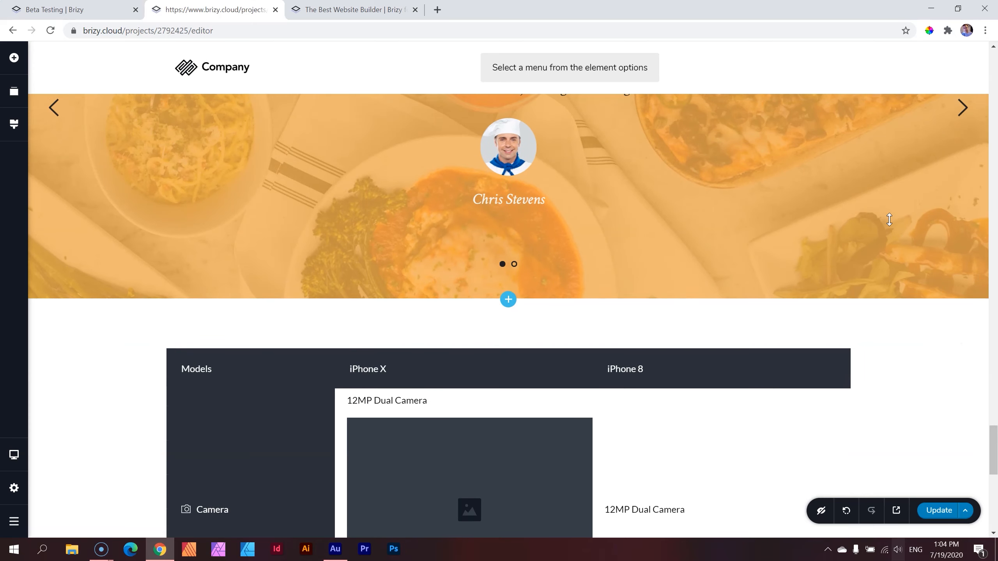
{"action": "scroll", "coordinate": [889, 220], "scroll_direction": "up", "scroll_amount": 15}
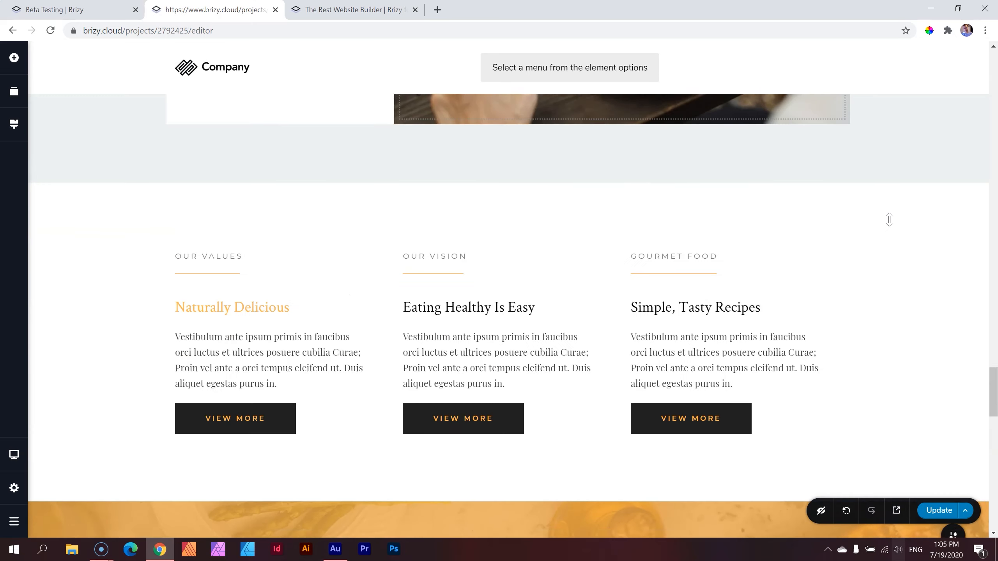
{"action": "scroll", "coordinate": [892, 224], "scroll_direction": "up", "scroll_amount": 13}
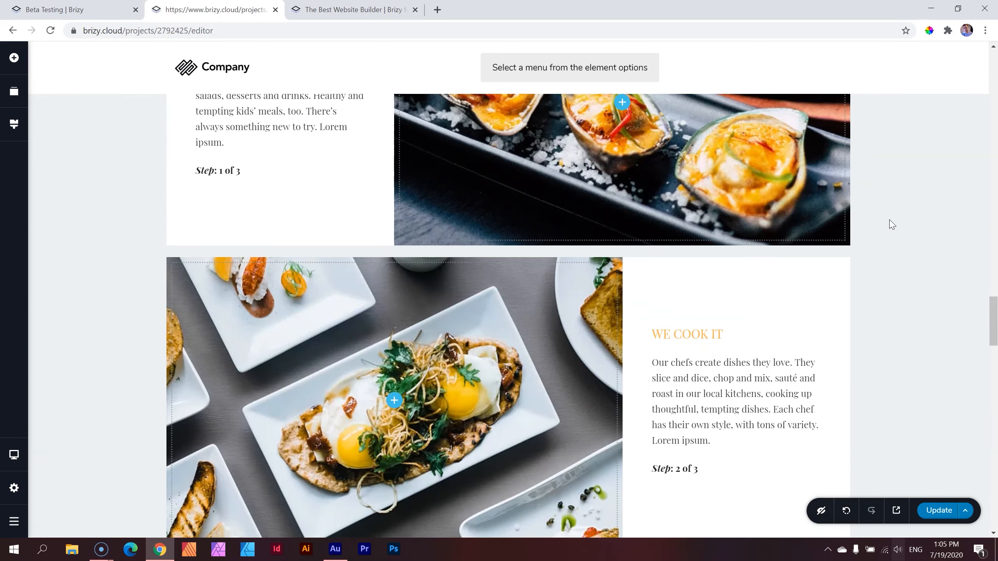
{"action": "scroll", "coordinate": [892, 224], "scroll_direction": "up", "scroll_amount": 10}
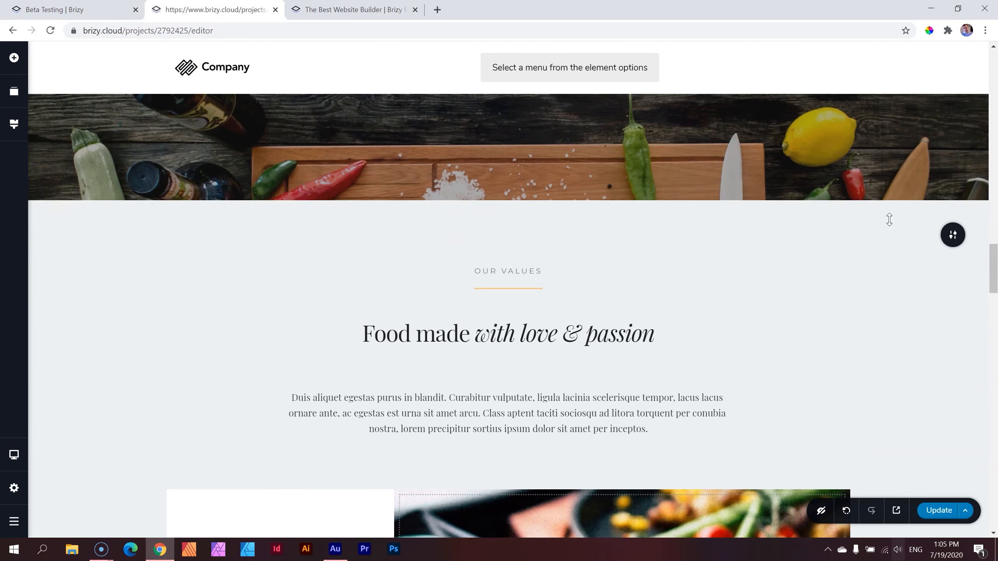
{"action": "scroll", "coordinate": [892, 224], "scroll_direction": "up", "scroll_amount": 8}
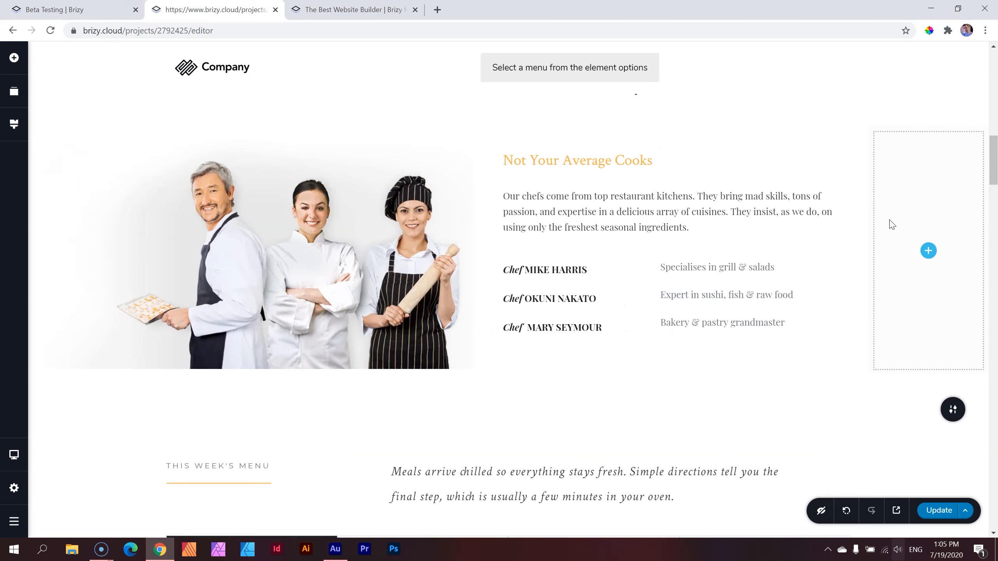
{"action": "scroll", "coordinate": [890, 224], "scroll_direction": "up", "scroll_amount": 10}
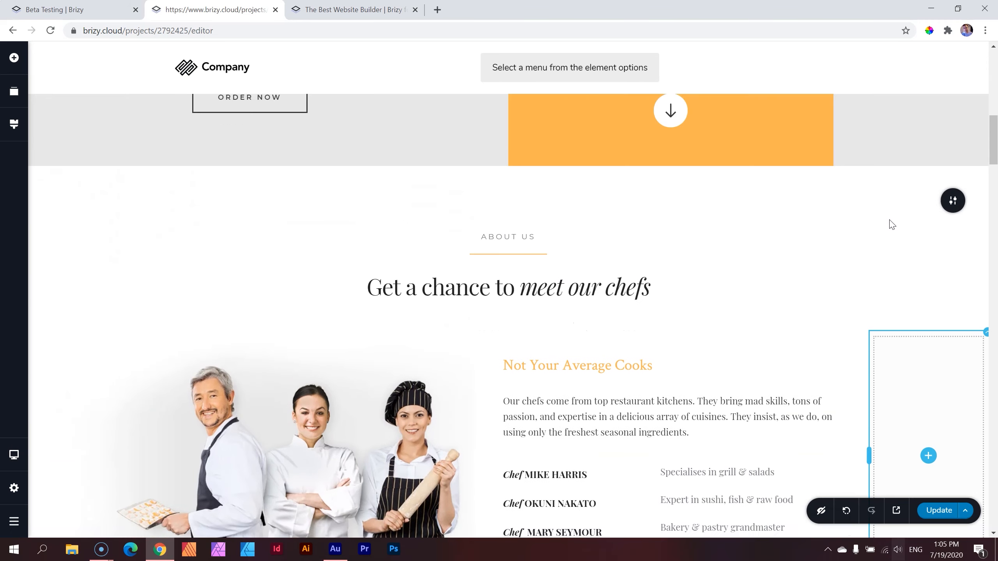
{"action": "scroll", "coordinate": [890, 222], "scroll_direction": "up", "scroll_amount": 8}
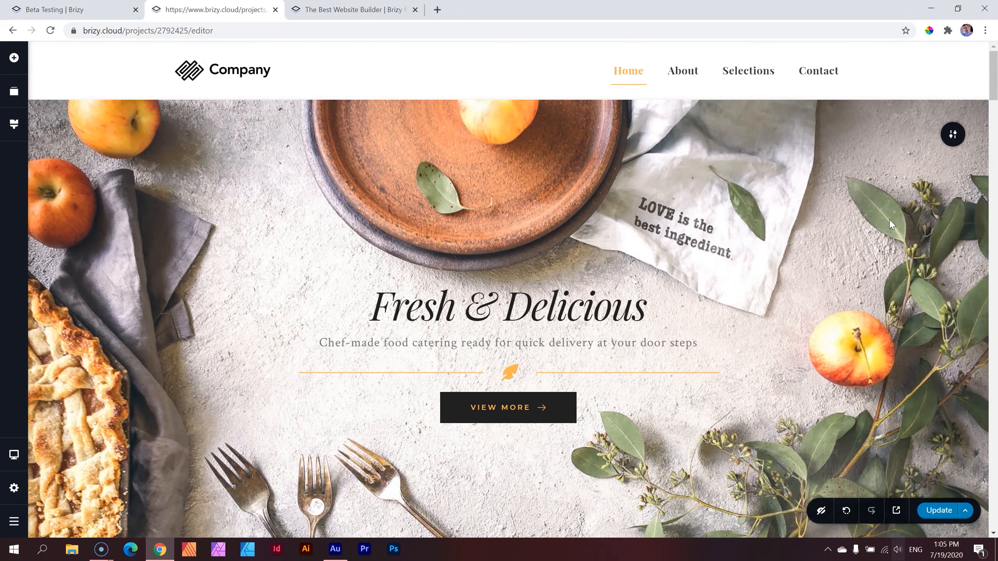
Step: Set the chefs image beside "Not Your Average Cooks" to Absolute position with a width of 100%
{"action": "scroll", "coordinate": [889, 220], "scroll_direction": "down", "scroll_amount": 6}
{"action": "scroll", "coordinate": [888, 219], "scroll_direction": "down", "scroll_amount": 3}
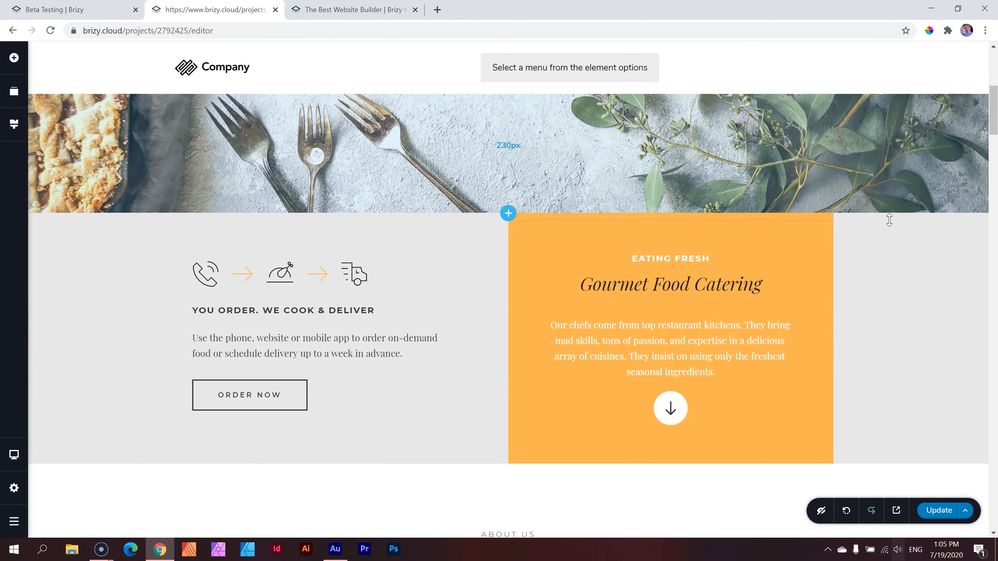
{"action": "scroll", "coordinate": [889, 220], "scroll_direction": "down", "scroll_amount": 3}
{"action": "scroll", "coordinate": [889, 223], "scroll_direction": "down", "scroll_amount": 11}
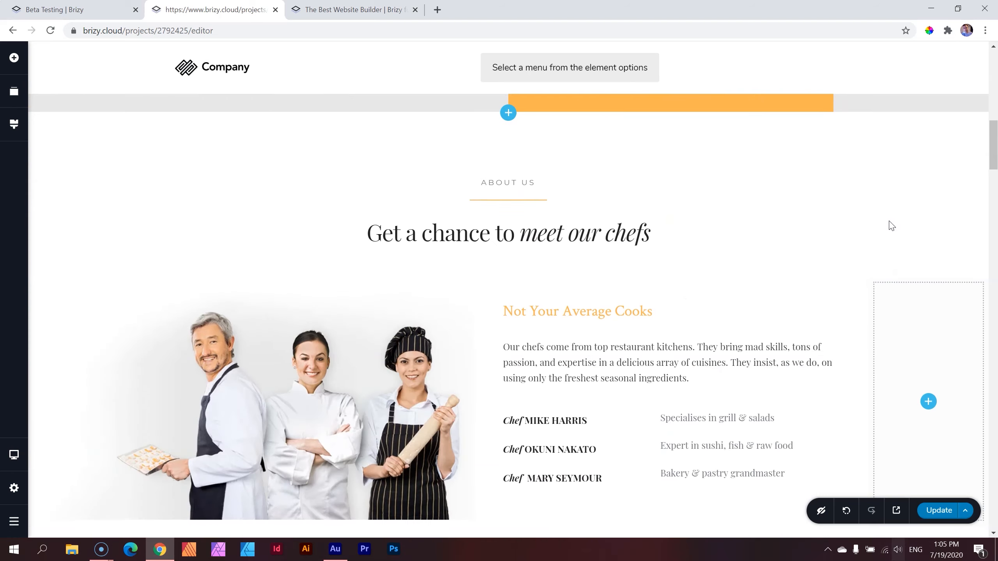
{"action": "left_click", "coordinate": [331, 192]}
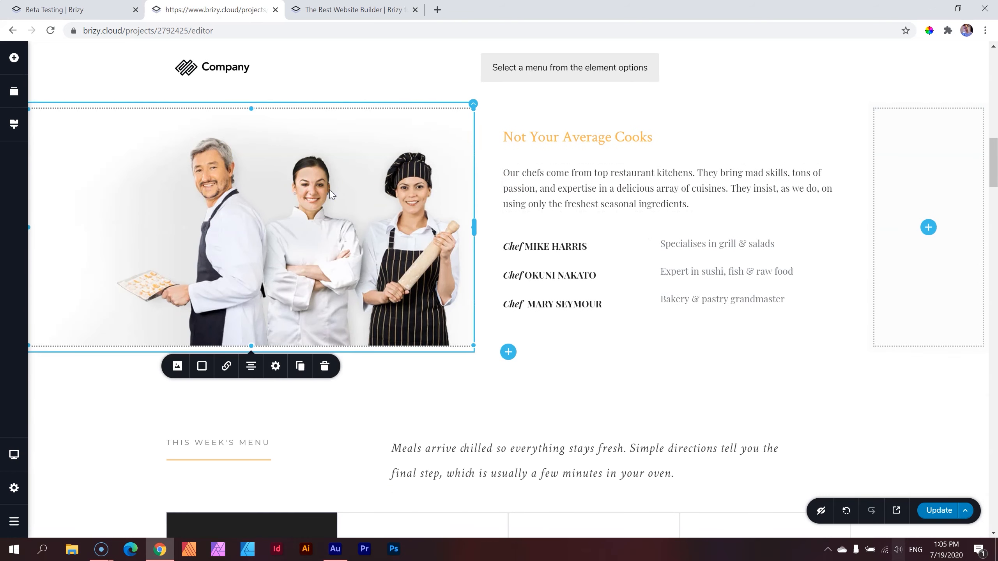
{"action": "left_click", "coordinate": [276, 366]}
{"action": "left_click", "coordinate": [258, 452]}
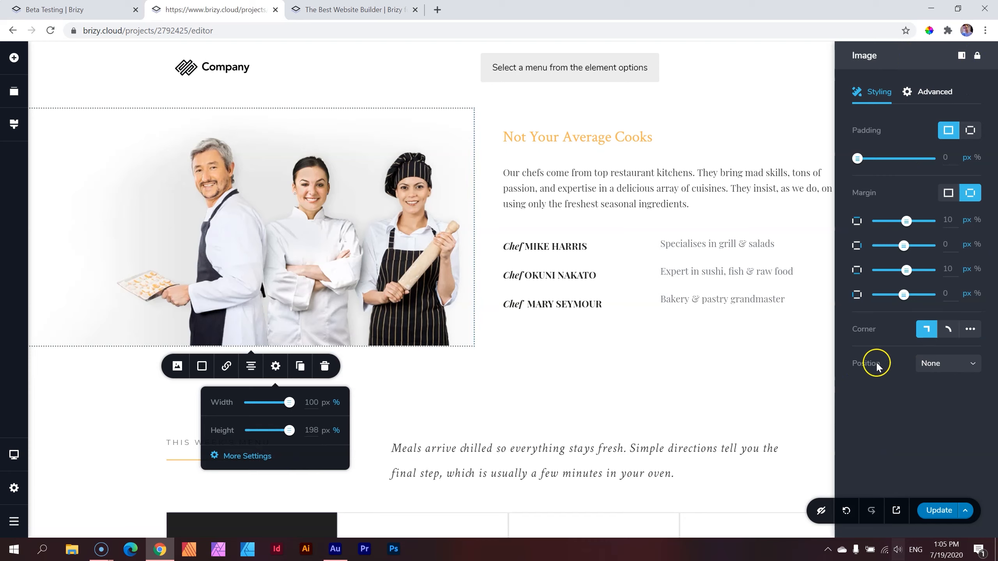
{"action": "left_click", "coordinate": [931, 366]}
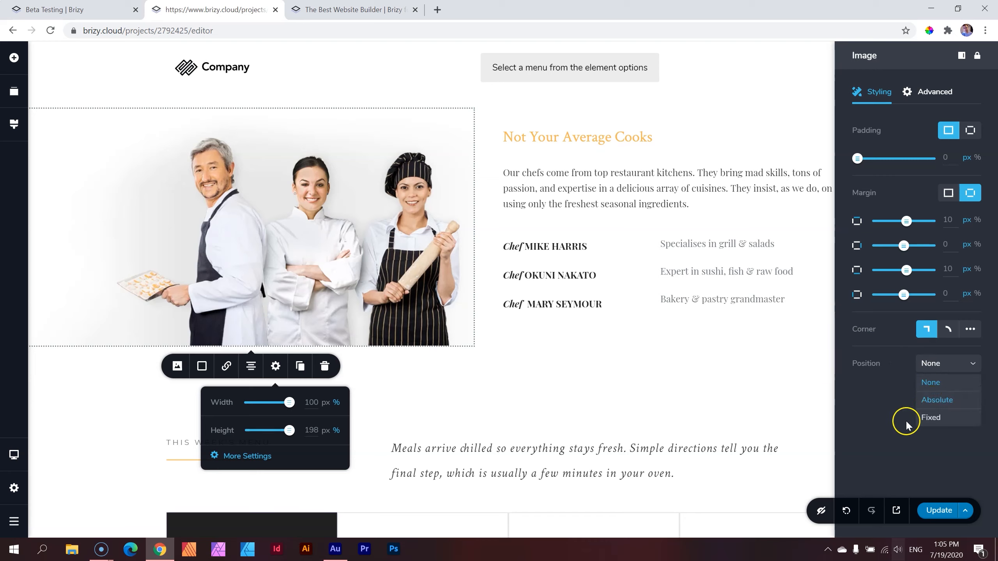
{"action": "left_click", "coordinate": [938, 401]}
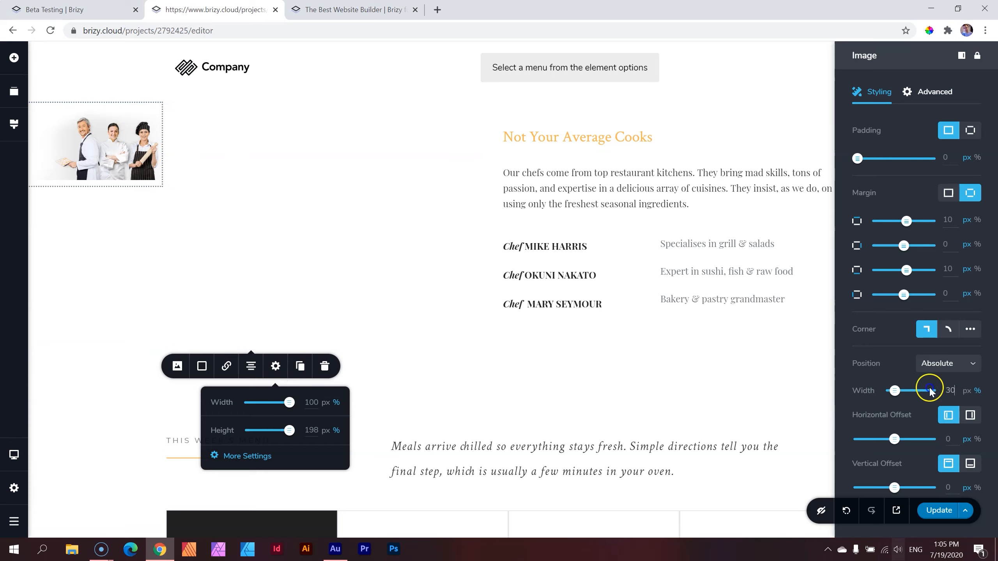
{"action": "type", "text": "100"}
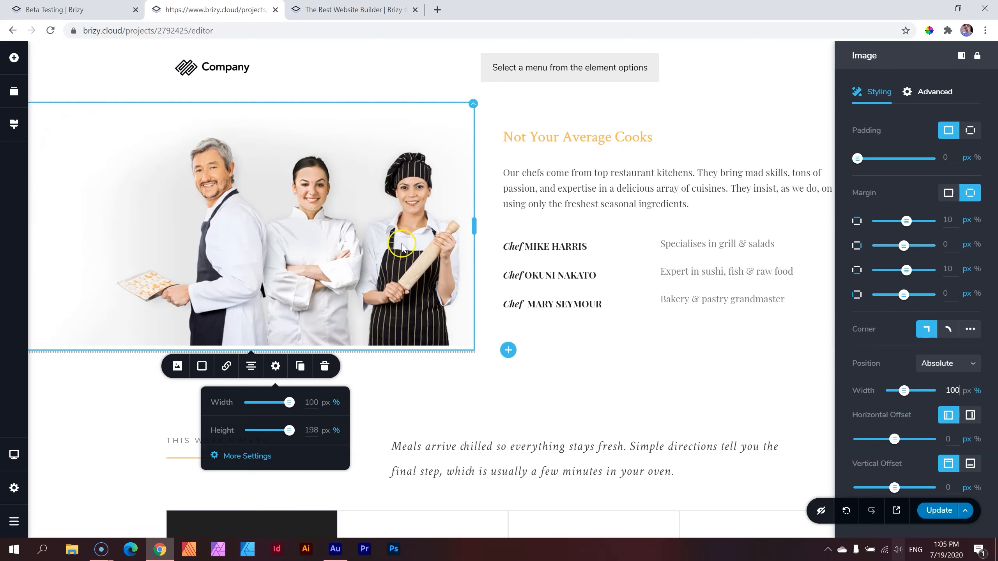
Step: Offset the absolutely positioned chefs image 42 px horizontally and 81 px vertically
{"action": "scroll", "coordinate": [507, 267], "scroll_direction": "down", "scroll_amount": 8}
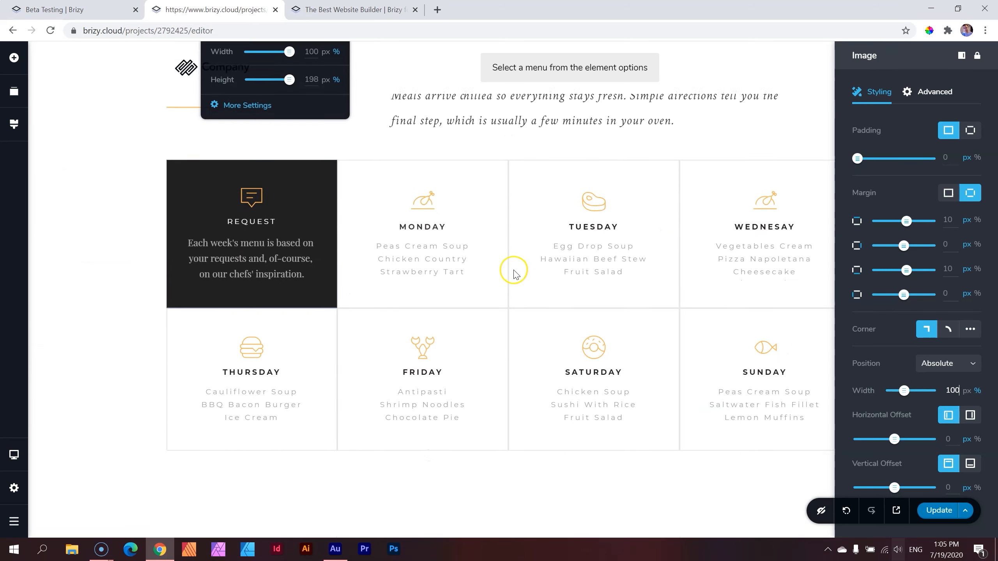
{"action": "scroll", "coordinate": [514, 274], "scroll_direction": "up", "scroll_amount": 10}
{"action": "scroll", "coordinate": [513, 274], "scroll_direction": "down", "scroll_amount": 12}
{"action": "scroll", "coordinate": [515, 274], "scroll_direction": "up", "scroll_amount": 2}
{"action": "scroll", "coordinate": [515, 274], "scroll_direction": "up", "scroll_amount": 12}
{"action": "scroll", "coordinate": [514, 274], "scroll_direction": "down", "scroll_amount": 3}
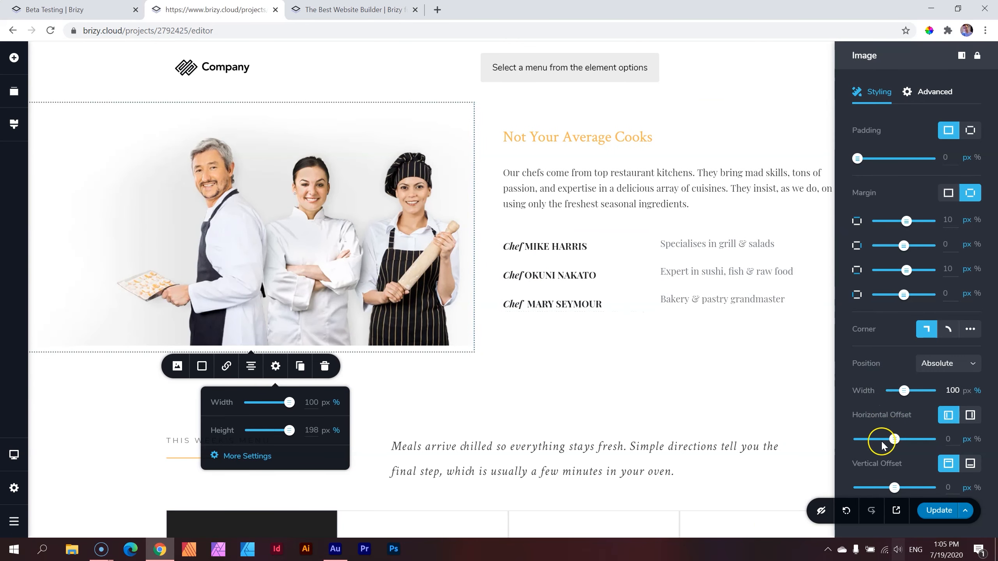
{"action": "mouse_move", "coordinate": [893, 440]}
{"action": "left_mouse_down"}
{"action": "mouse_move", "coordinate": [903, 441]}
{"action": "mouse_move", "coordinate": [876, 444]}
{"action": "mouse_move", "coordinate": [894, 444]}
{"action": "left_mouse_up"}
{"action": "left_click_drag", "start_coordinate": [894, 487], "coordinate": [898, 493]}
{"action": "left_click_drag", "start_coordinate": [895, 437], "coordinate": [896, 440]}
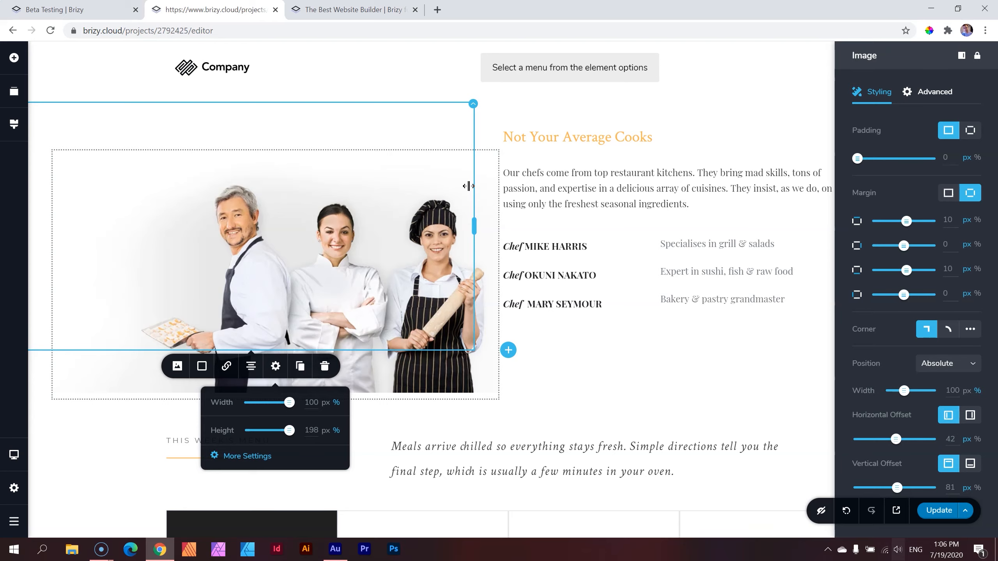
Step: Change the chefs image's position to Fixed and reduce its width to 32%
{"action": "scroll", "coordinate": [468, 186], "scroll_direction": "down", "scroll_amount": 10}
{"action": "scroll", "coordinate": [468, 187], "scroll_direction": "up", "scroll_amount": 4}
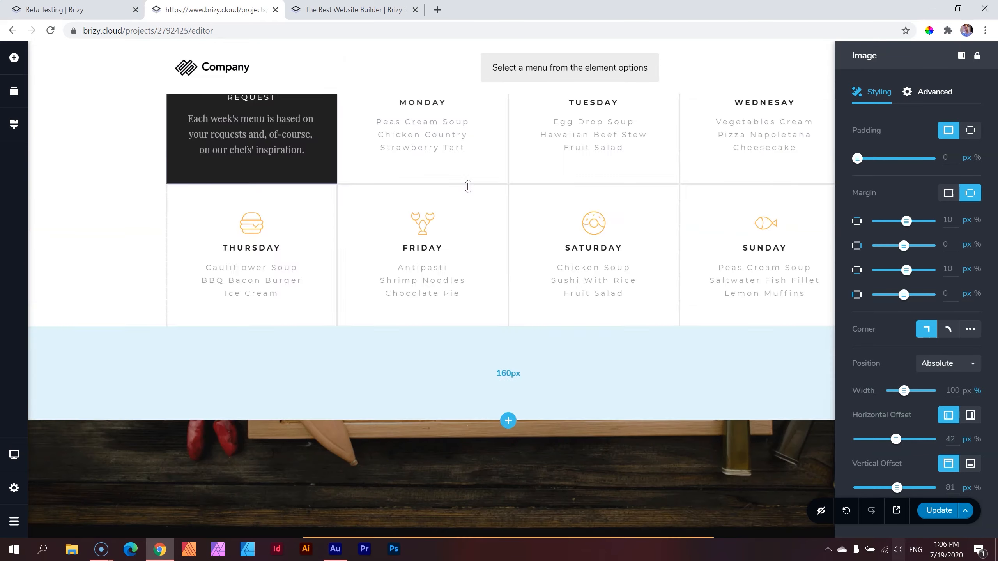
{"action": "scroll", "coordinate": [468, 186], "scroll_direction": "up", "scroll_amount": 13}
{"action": "scroll", "coordinate": [469, 193], "scroll_direction": "down", "scroll_amount": 4}
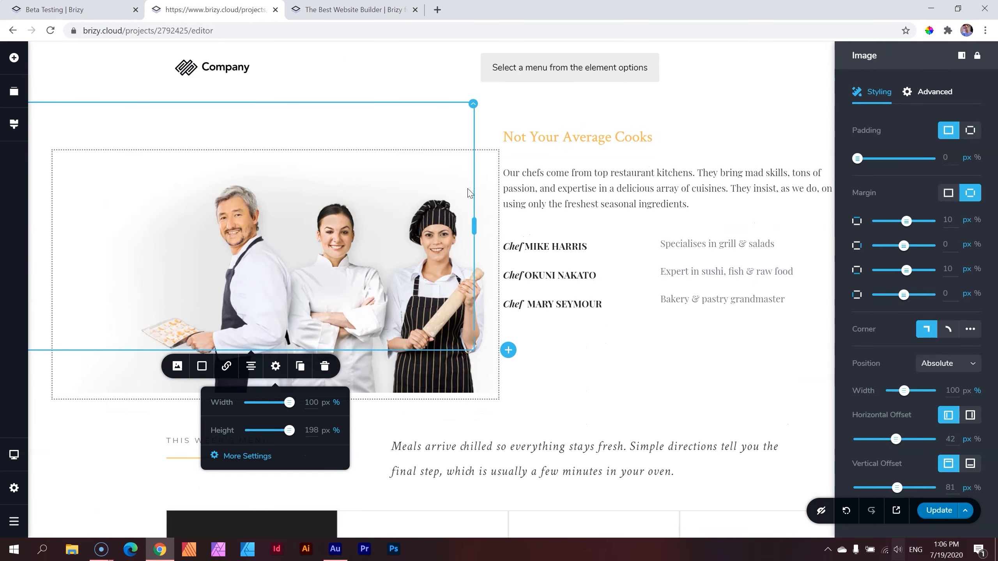
{"action": "left_click", "coordinate": [942, 363]}
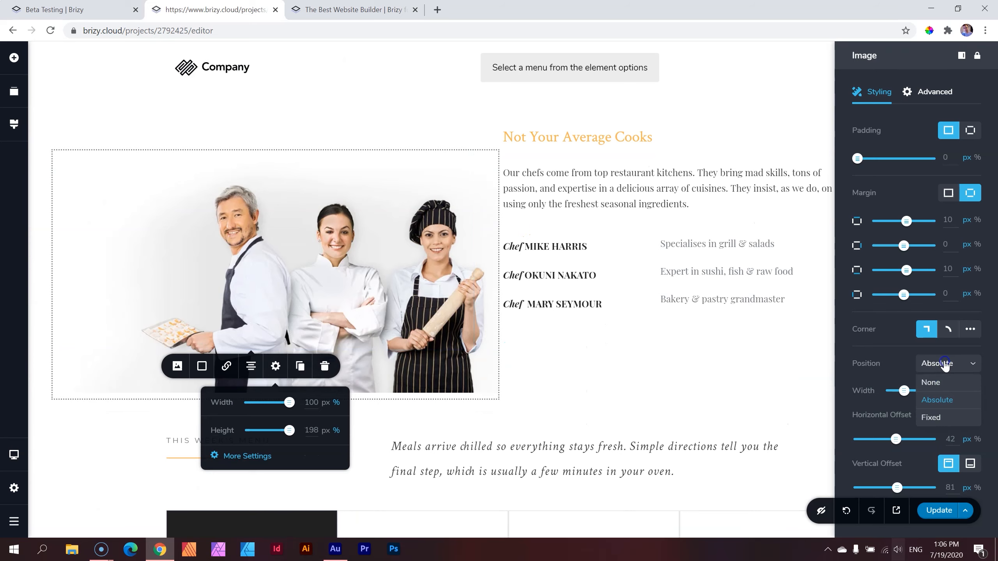
{"action": "left_click", "coordinate": [923, 418]}
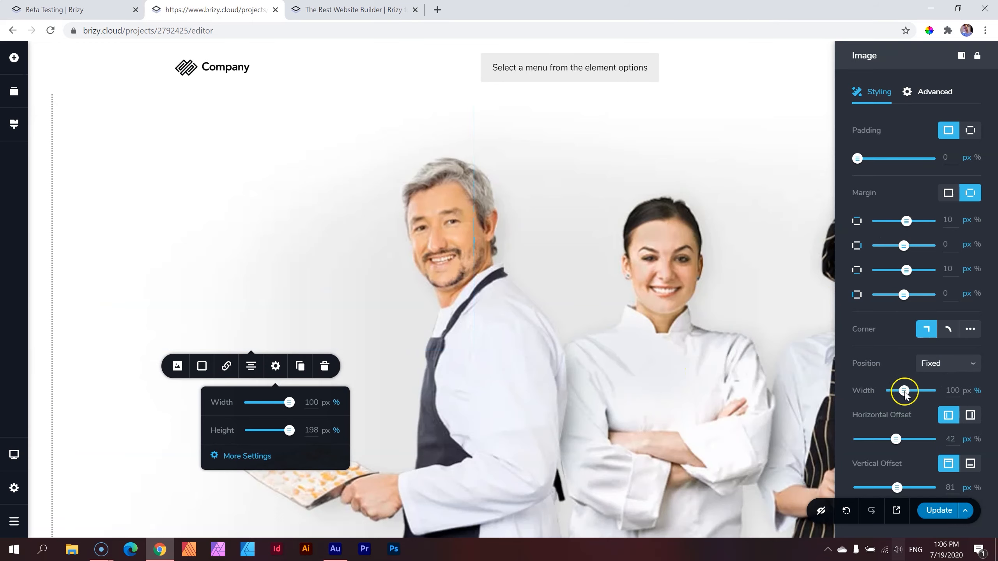
{"action": "mouse_move", "coordinate": [901, 392]}
{"action": "left_mouse_down"}
{"action": "mouse_move", "coordinate": [911, 392]}
{"action": "mouse_move", "coordinate": [895, 395]}
{"action": "left_mouse_up"}
{"action": "left_click_drag", "start_coordinate": [895, 392], "coordinate": [895, 395]}
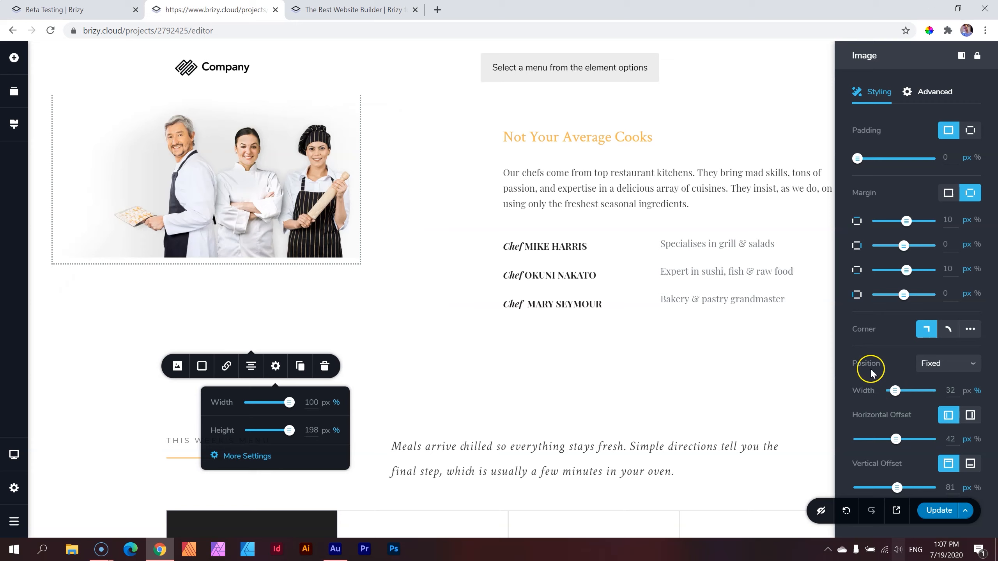
Step: Examine how the fixed chefs image behaves over the weekly menu and ingredients blocks
{"action": "scroll", "coordinate": [679, 279], "scroll_direction": "down", "scroll_amount": 5}
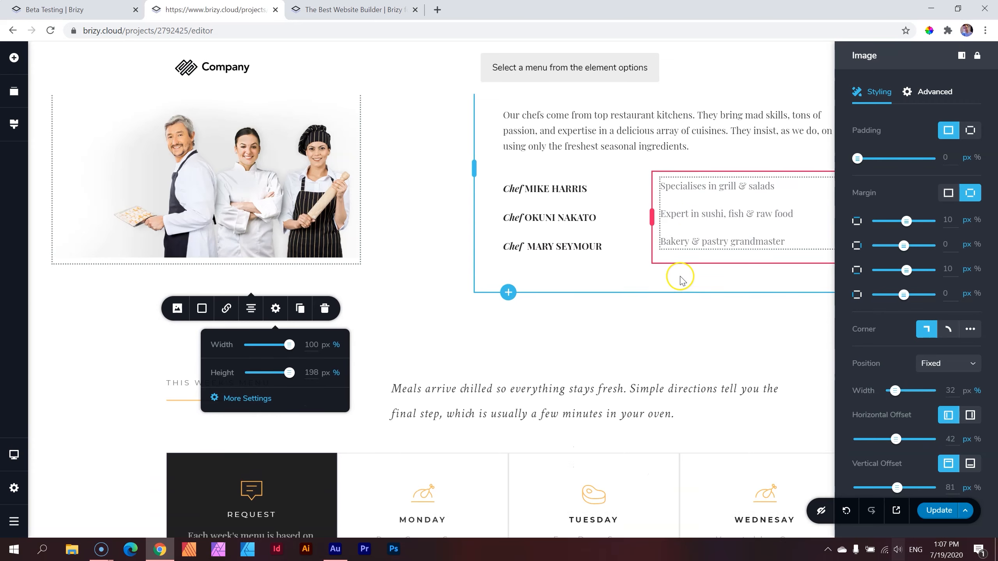
{"action": "scroll", "coordinate": [681, 277], "scroll_direction": "up", "scroll_amount": 6}
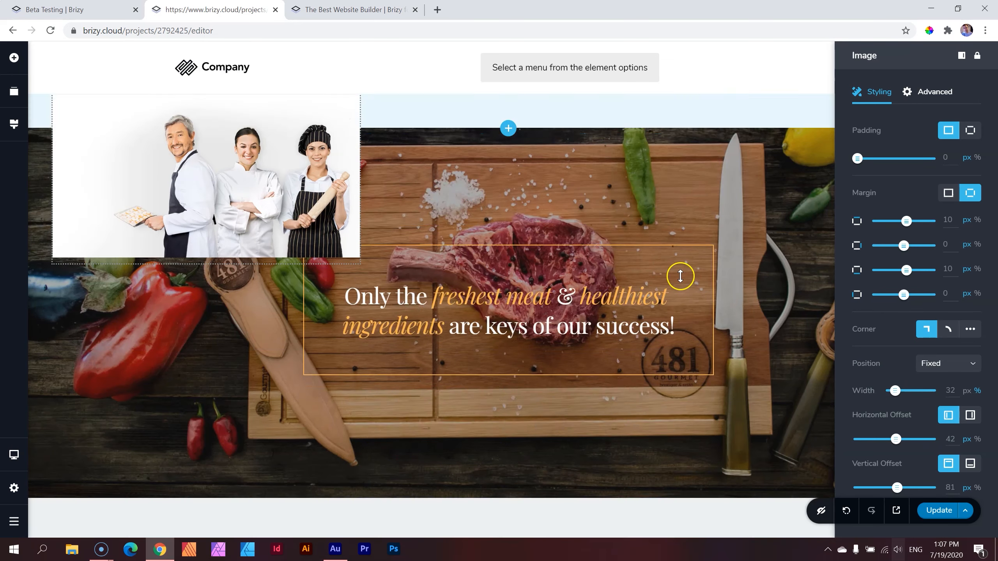
{"action": "scroll", "coordinate": [681, 277], "scroll_direction": "up", "scroll_amount": 8}
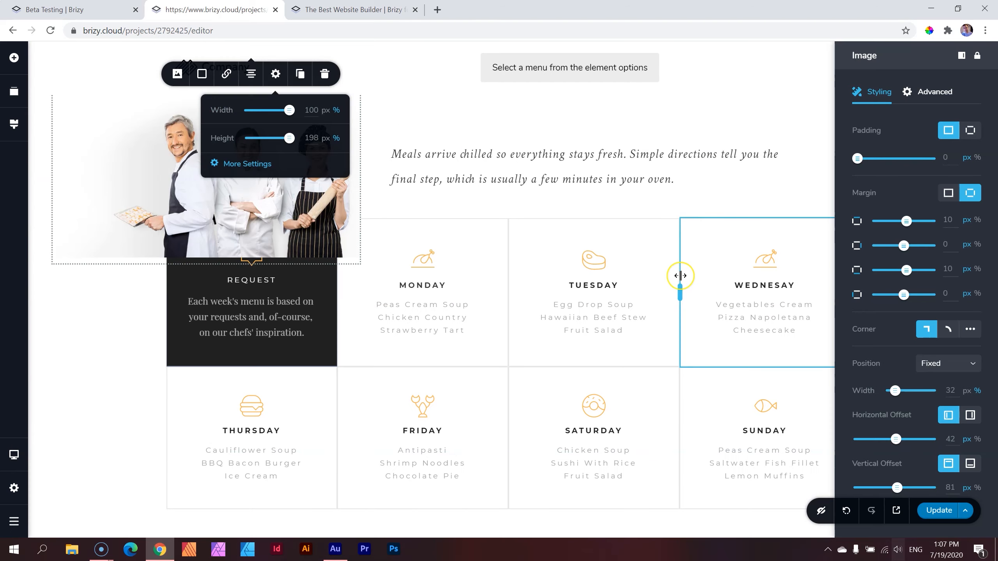
{"action": "scroll", "coordinate": [681, 277], "scroll_direction": "up", "scroll_amount": 2}
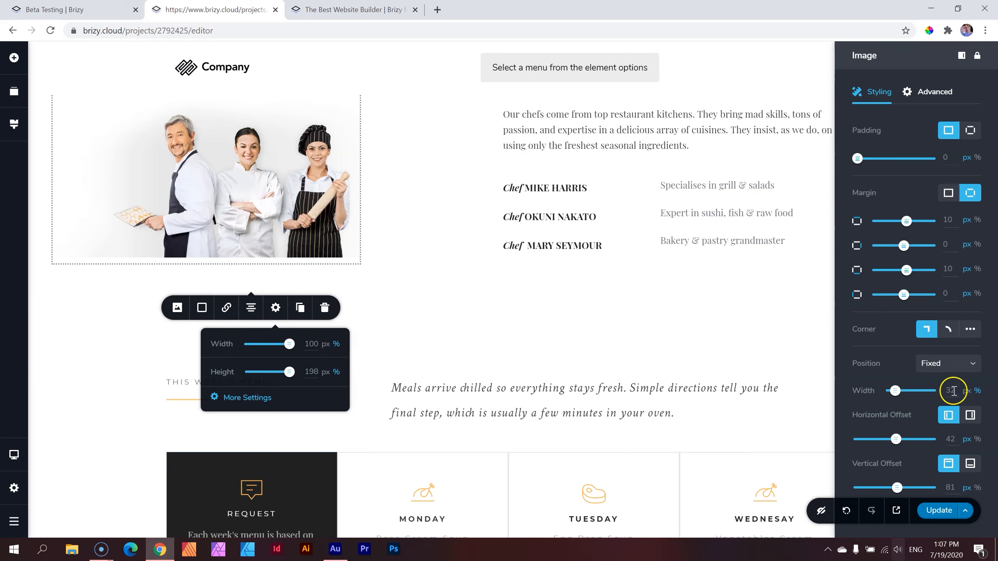
Step: Set the chefs image's position to None
{"action": "left_click", "coordinate": [948, 363]}
{"action": "left_click", "coordinate": [940, 385]}
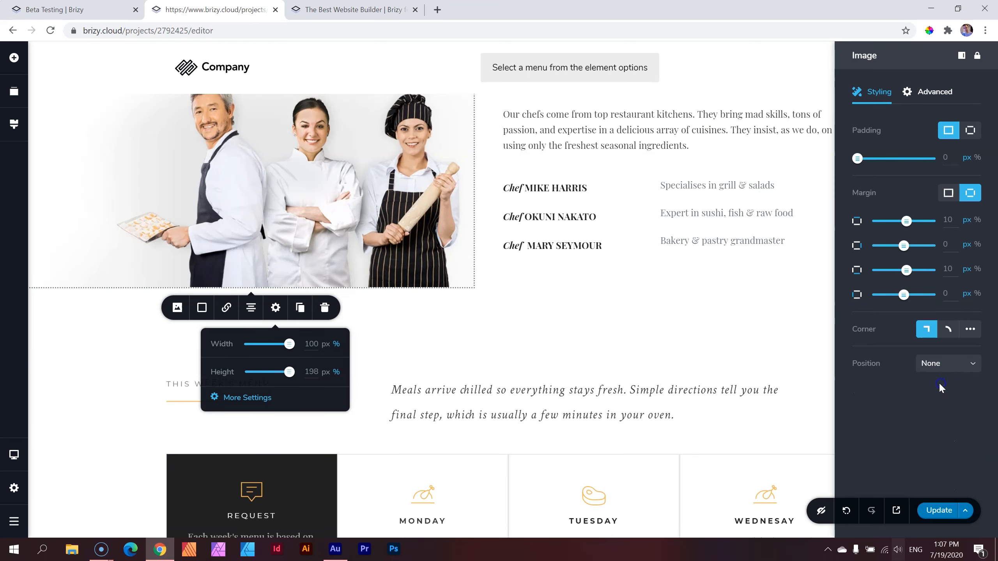
{"action": "left_click", "coordinate": [588, 312]}
{"action": "scroll", "coordinate": [588, 312], "scroll_direction": "up", "scroll_amount": 4}
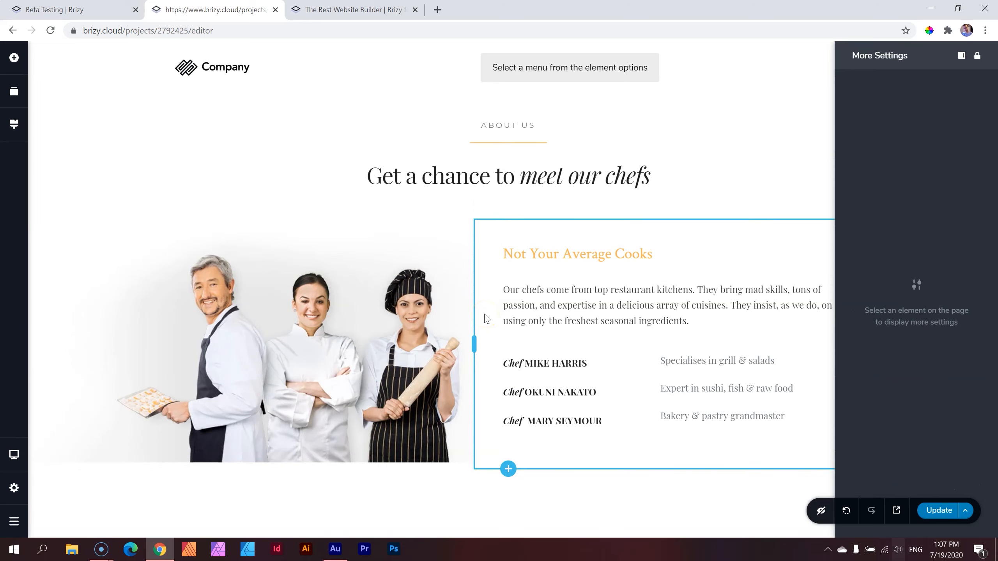
Step: Add a Lottie element below the View More button in the "Fresh & Delicious" block
{"action": "left_click", "coordinate": [448, 224]}
{"action": "scroll", "coordinate": [450, 224], "scroll_direction": "up", "scroll_amount": 10}
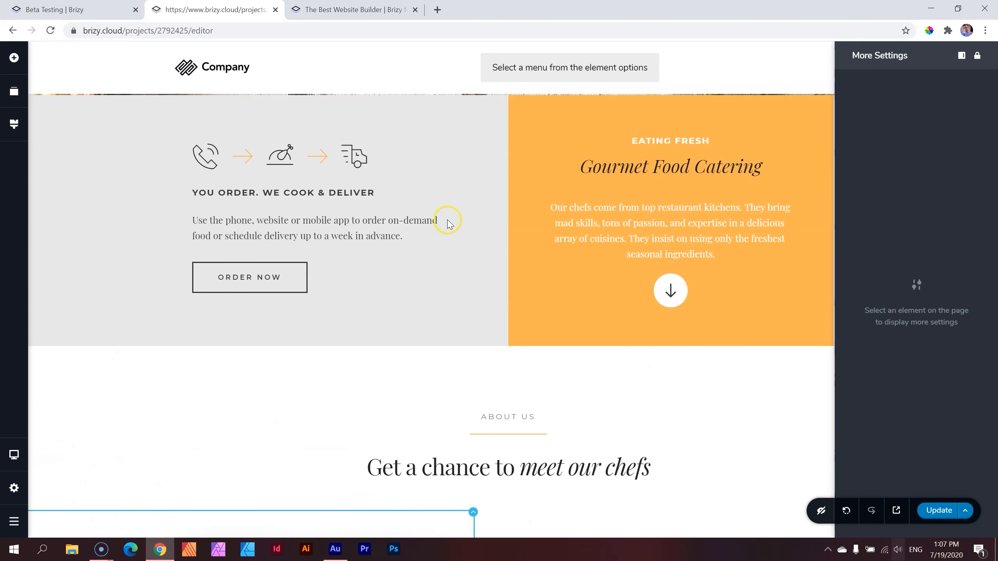
{"action": "scroll", "coordinate": [450, 224], "scroll_direction": "up", "scroll_amount": 3}
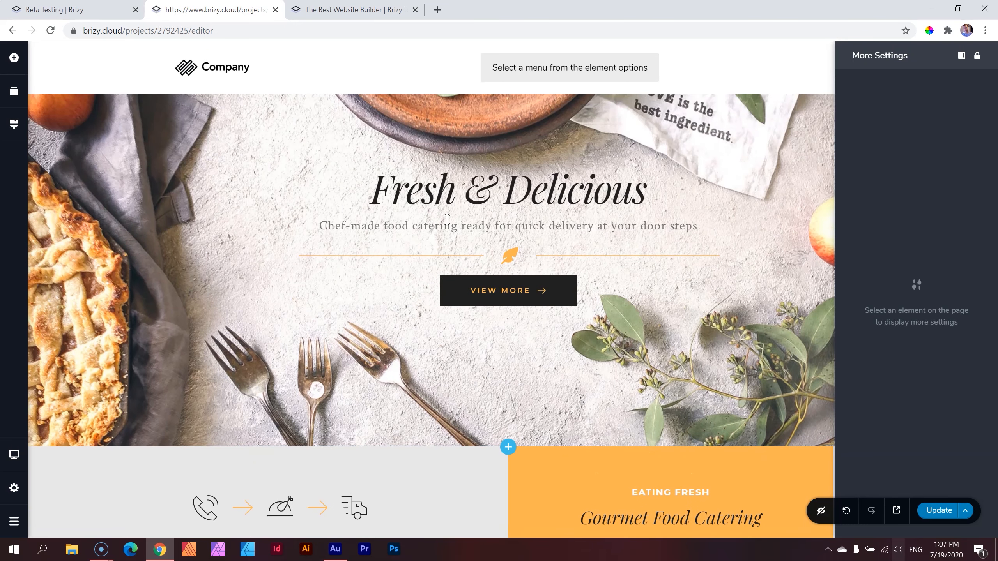
{"action": "left_click", "coordinate": [15, 55]}
{"action": "left_click", "coordinate": [16, 58]}
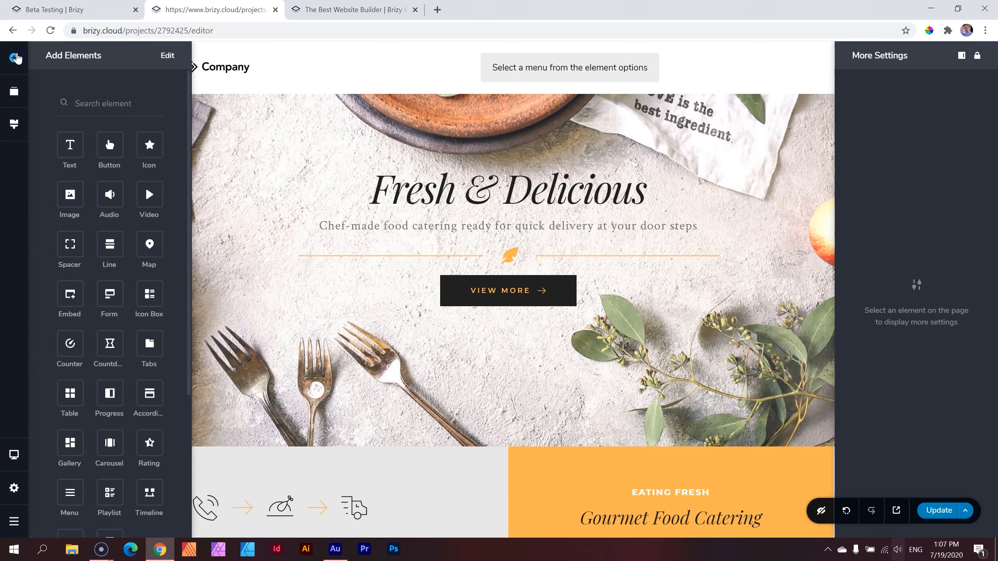
{"action": "scroll", "coordinate": [85, 168], "scroll_direction": "down", "scroll_amount": 1}
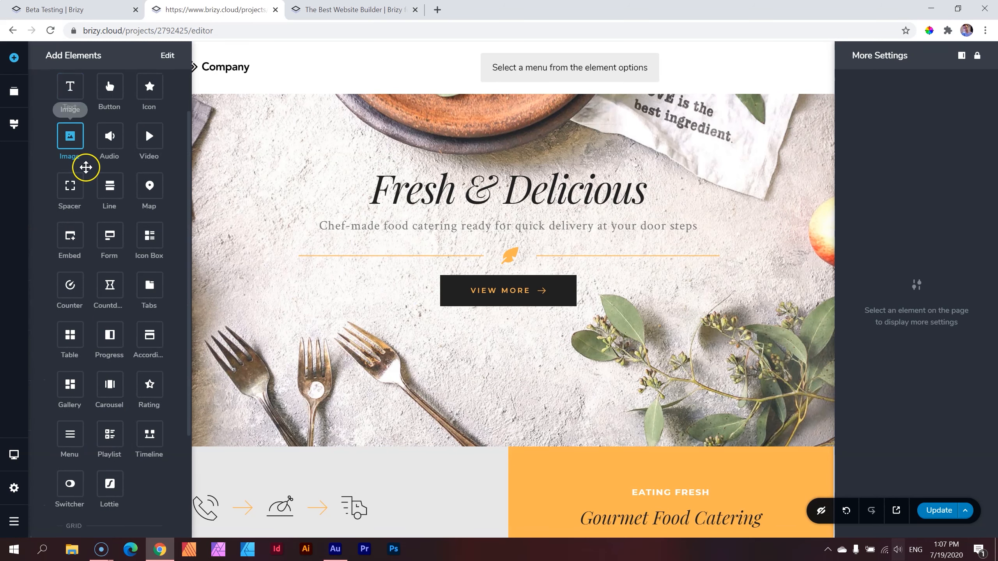
{"action": "scroll", "coordinate": [85, 167], "scroll_direction": "down", "scroll_amount": 3}
{"action": "left_click_drag", "start_coordinate": [109, 365], "coordinate": [517, 318]}
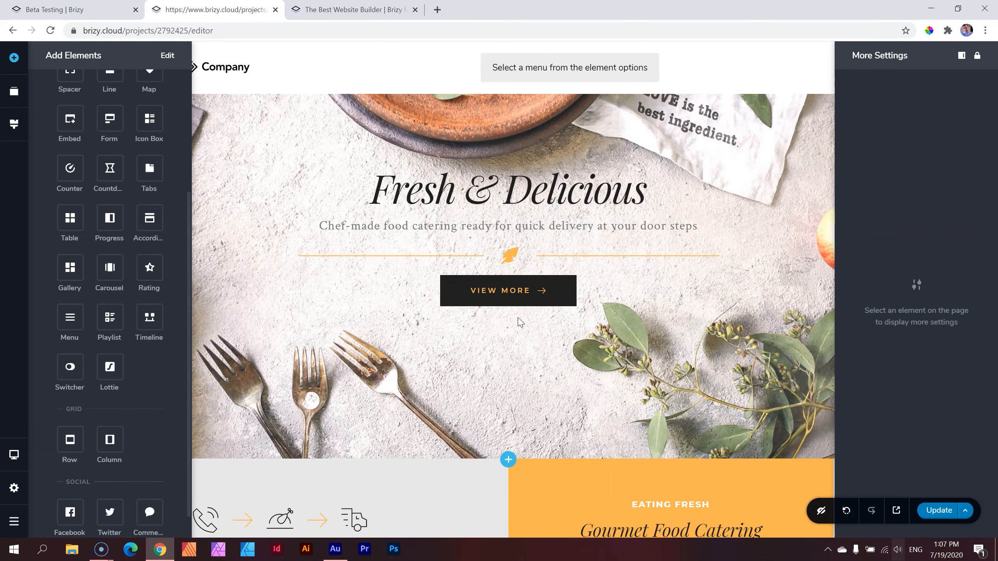
{"action": "scroll", "coordinate": [518, 319], "scroll_direction": "down", "scroll_amount": 4}
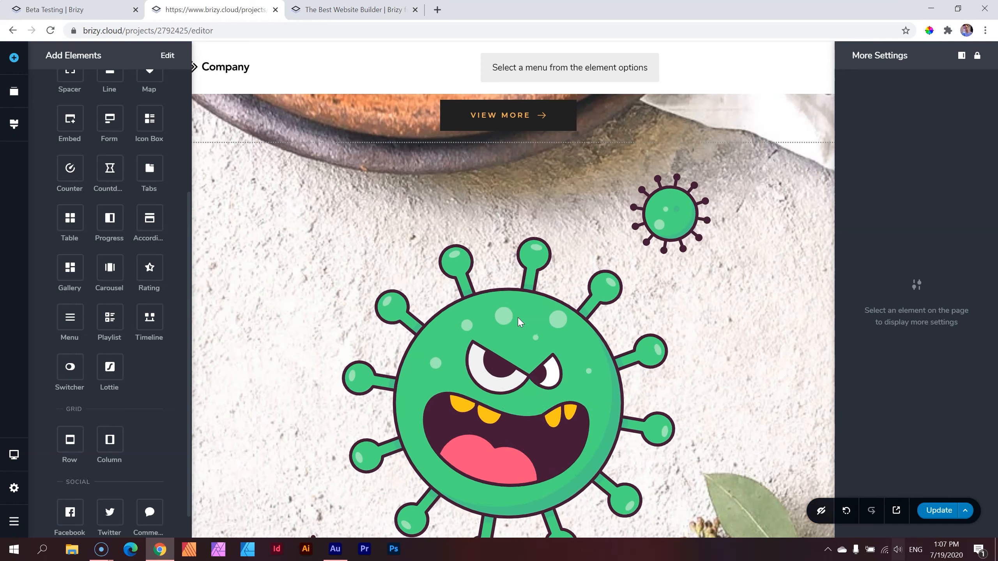
{"action": "scroll", "coordinate": [546, 309], "scroll_direction": "down", "scroll_amount": 3}
{"action": "scroll", "coordinate": [546, 308], "scroll_direction": "up", "scroll_amount": 1}
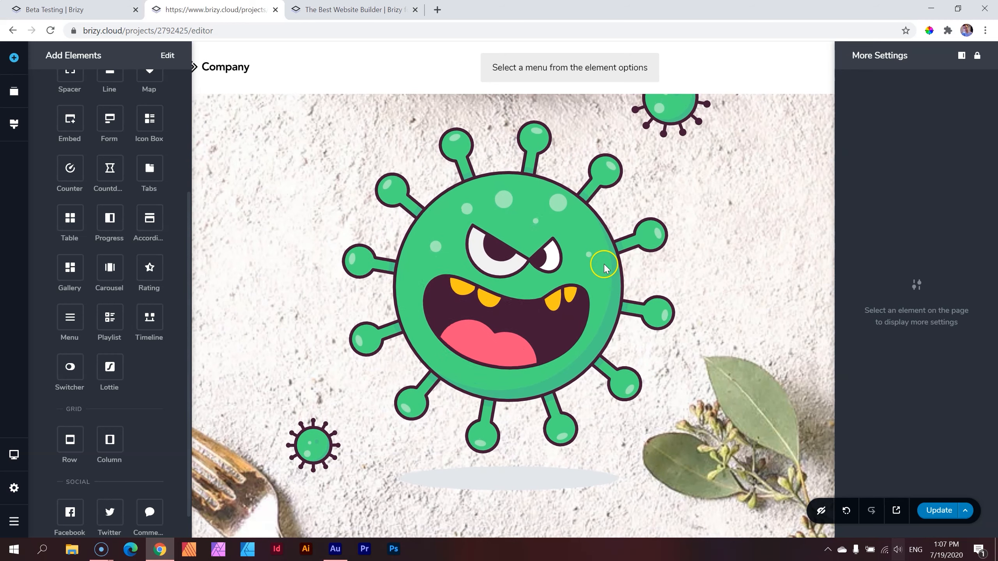
Step: Shrink the Lottie virus animation so it fits compactly beneath the View More button
{"action": "left_click", "coordinate": [545, 216]}
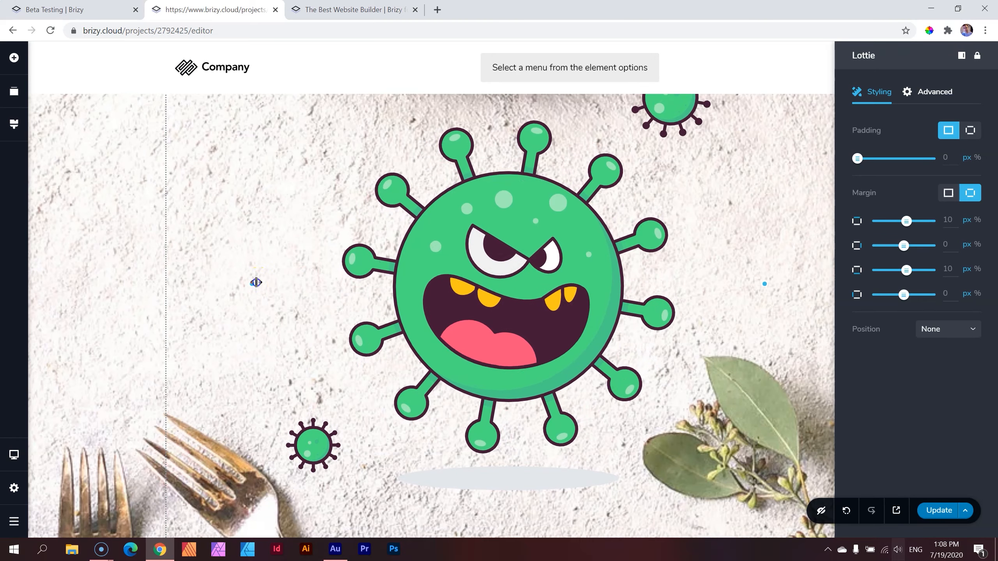
{"action": "scroll", "coordinate": [253, 283], "scroll_direction": "down", "scroll_amount": 6}
{"action": "scroll", "coordinate": [466, 276], "scroll_direction": "up", "scroll_amount": 5}
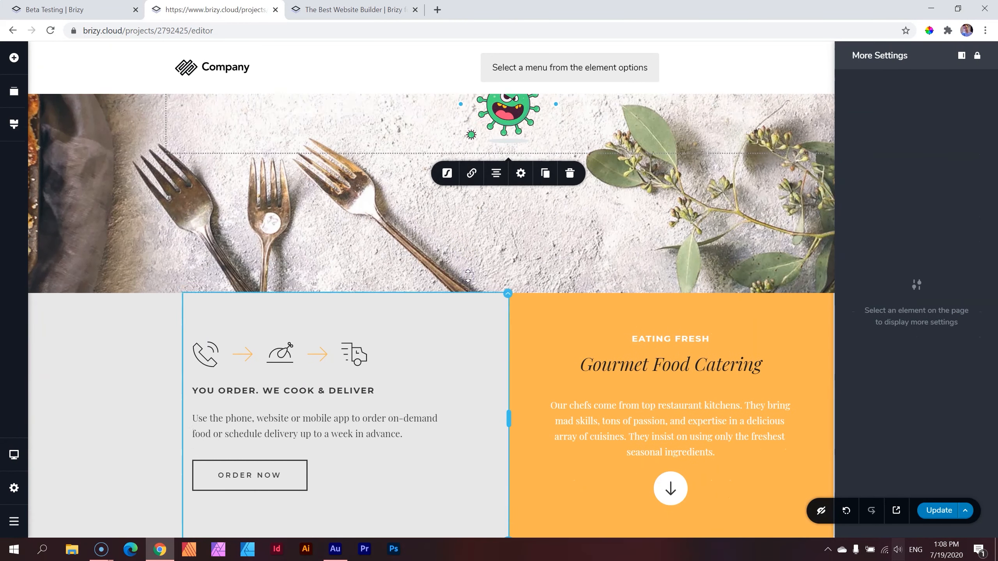
{"action": "left_click", "coordinate": [448, 270]}
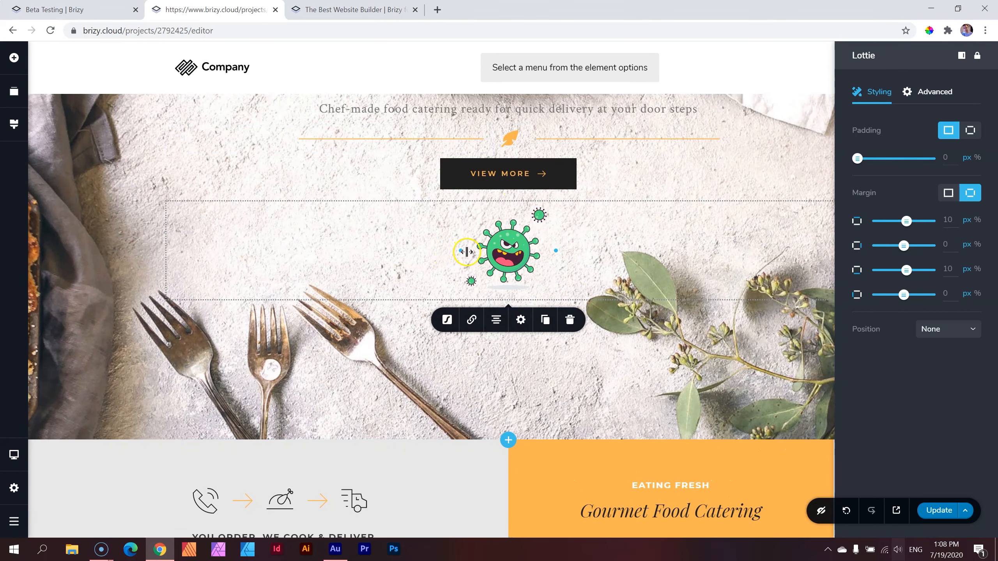
{"action": "left_click_drag", "start_coordinate": [457, 251], "coordinate": [294, 280]}
{"action": "scroll", "coordinate": [297, 271], "scroll_direction": "down", "scroll_amount": 3}
{"action": "left_click_drag", "start_coordinate": [296, 241], "coordinate": [429, 204]}
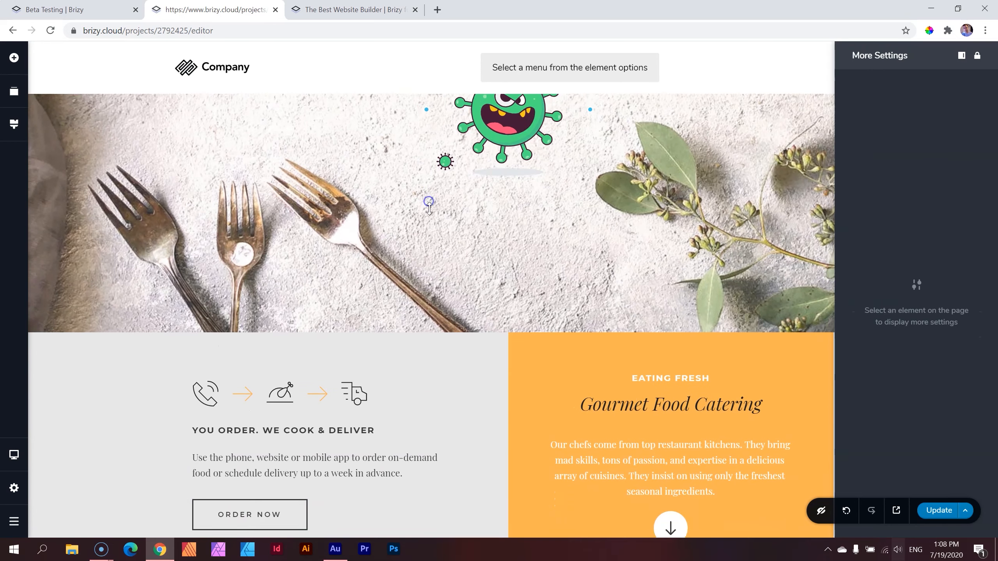
{"action": "scroll", "coordinate": [429, 205], "scroll_direction": "up", "scroll_amount": 3}
{"action": "scroll", "coordinate": [549, 251], "scroll_direction": "up", "scroll_amount": 3}
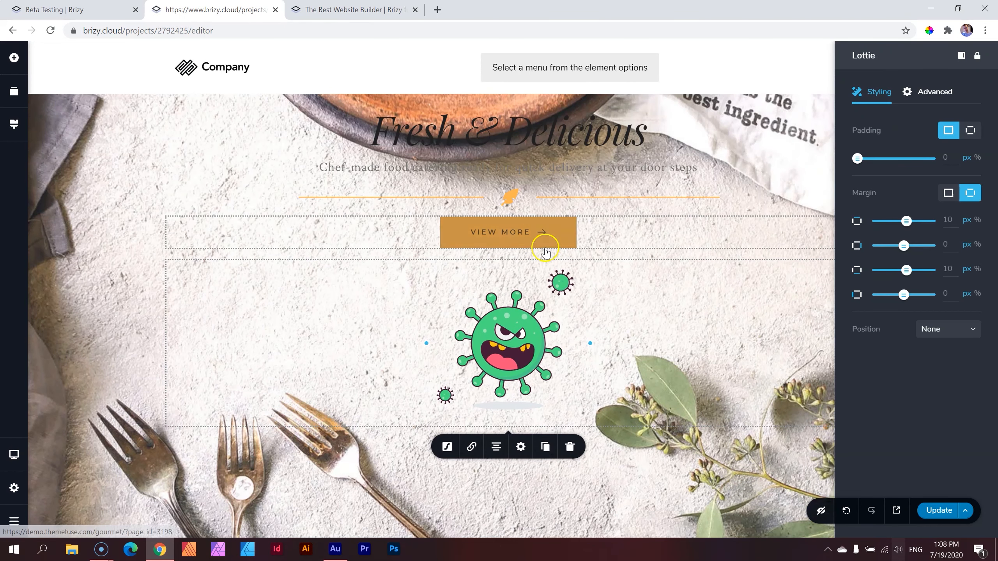
Step: Review the Lottie element's link, auto play, reverse, loop and speed options, and delete the element
{"action": "left_click", "coordinate": [448, 447]}
{"action": "scroll", "coordinate": [452, 435], "scroll_direction": "down", "scroll_amount": 3}
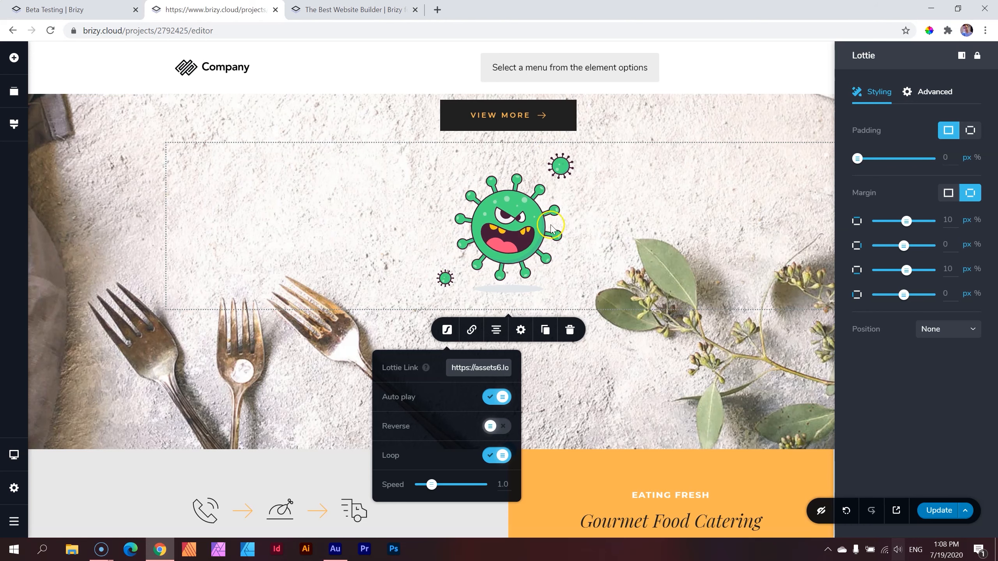
{"action": "left_click", "coordinate": [611, 378]}
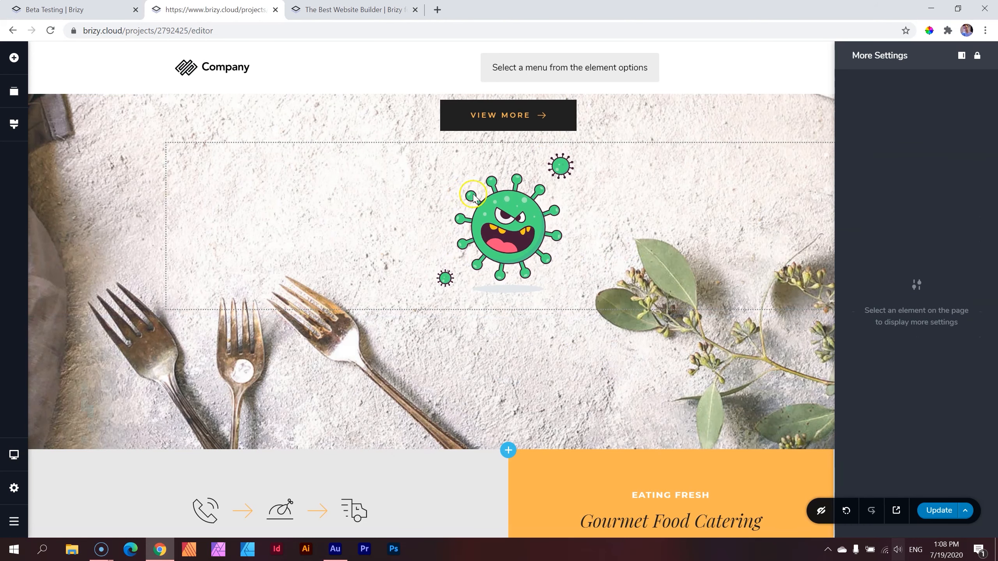
{"action": "left_click", "coordinate": [533, 218]}
{"action": "left_click", "coordinate": [570, 328]}
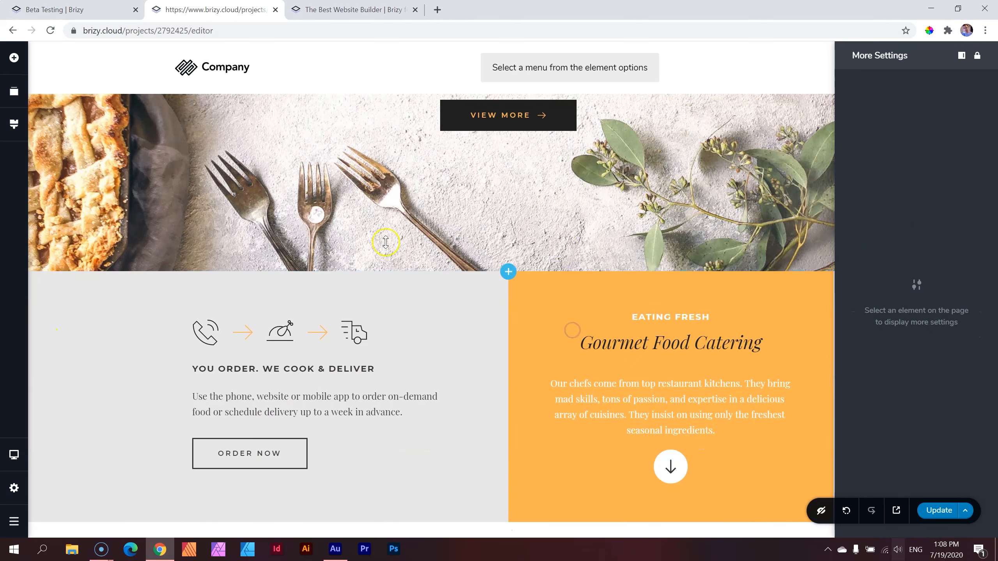
Step: Add a Switcher element below the View More button and try switching between Tab 1 and Tab 2
{"action": "scroll", "coordinate": [83, 312], "scroll_direction": "down", "scroll_amount": 3}
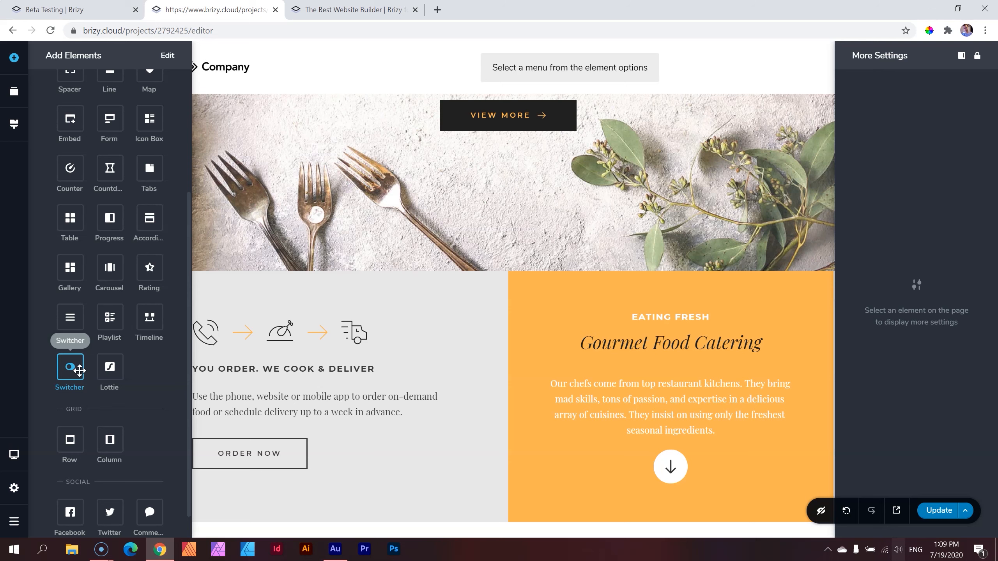
{"action": "left_click_drag", "start_coordinate": [78, 370], "coordinate": [484, 141]}
{"action": "left_click", "coordinate": [465, 157]}
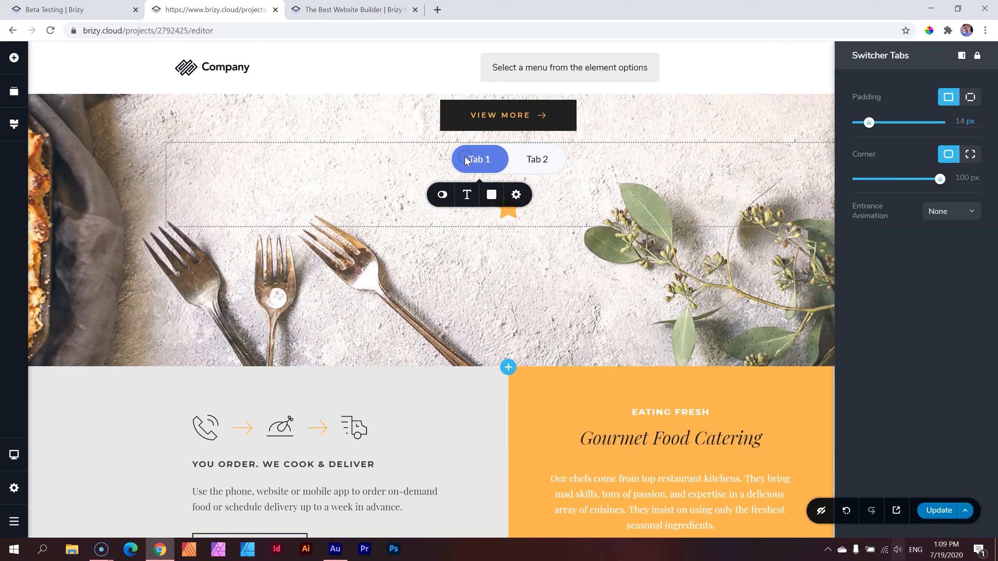
{"action": "left_click", "coordinate": [523, 161]}
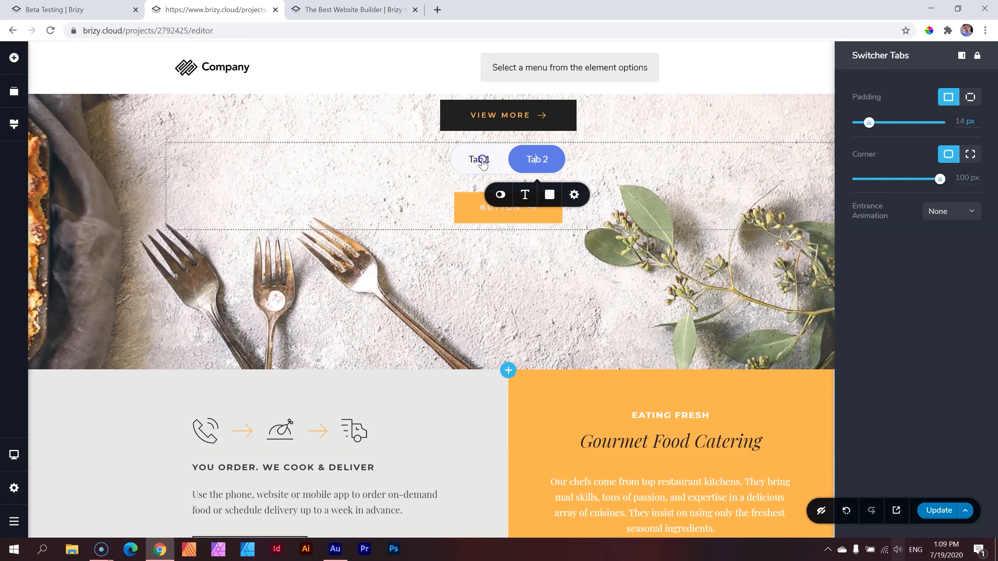
{"action": "left_click", "coordinate": [483, 162]}
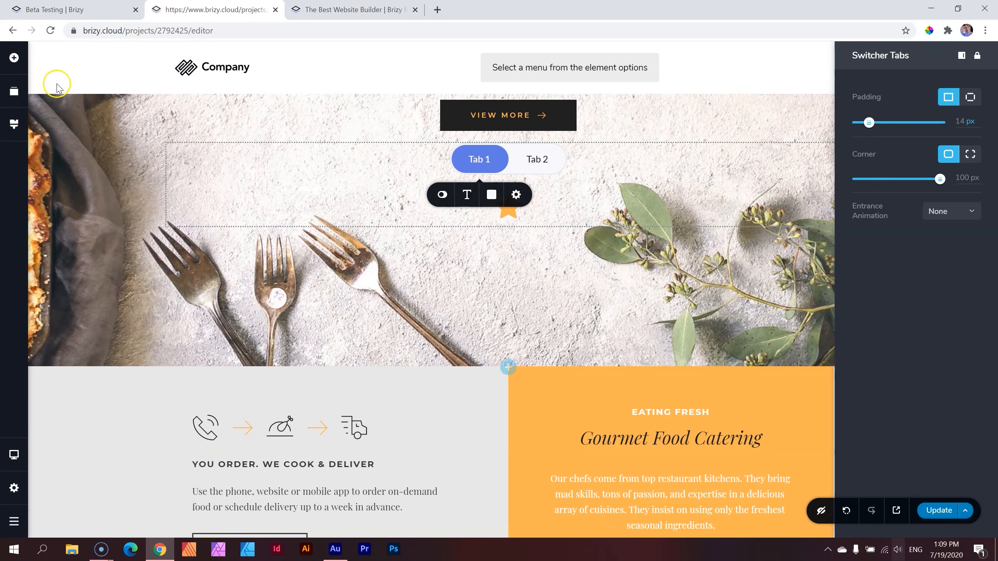
Step: Add a Column element above the star icon in the switcher's Tab 1 to form a two-column row
{"action": "left_click", "coordinate": [13, 58]}
{"action": "scroll", "coordinate": [101, 404], "scroll_direction": "down", "scroll_amount": 5}
{"action": "left_click_drag", "start_coordinate": [107, 397], "coordinate": [472, 192]}
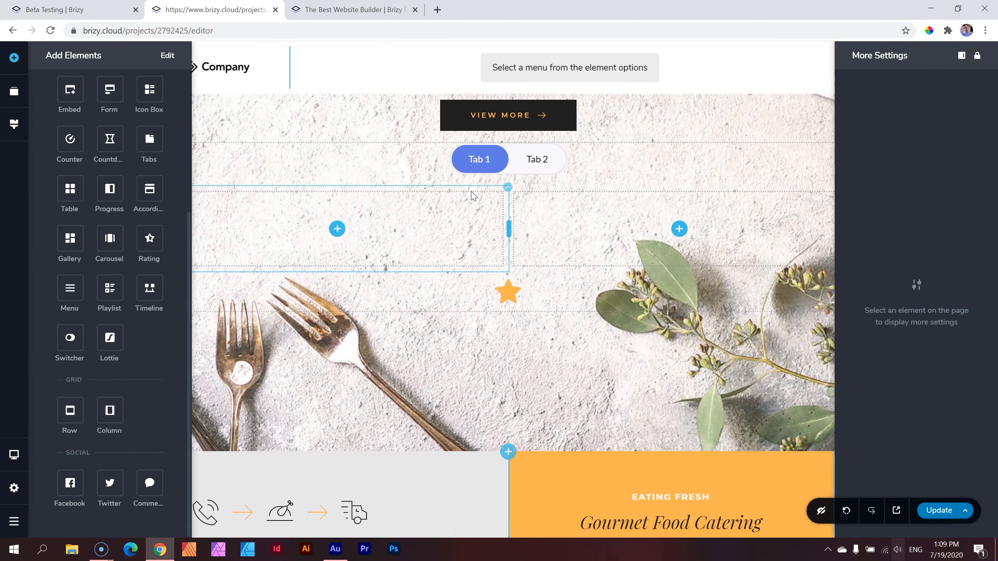
Step: Place a Map in the first column and an Audio element in the second column of Tab 1
{"action": "scroll", "coordinate": [84, 226], "scroll_direction": "up", "scroll_amount": 3}
{"action": "scroll", "coordinate": [142, 204], "scroll_direction": "up", "scroll_amount": 3}
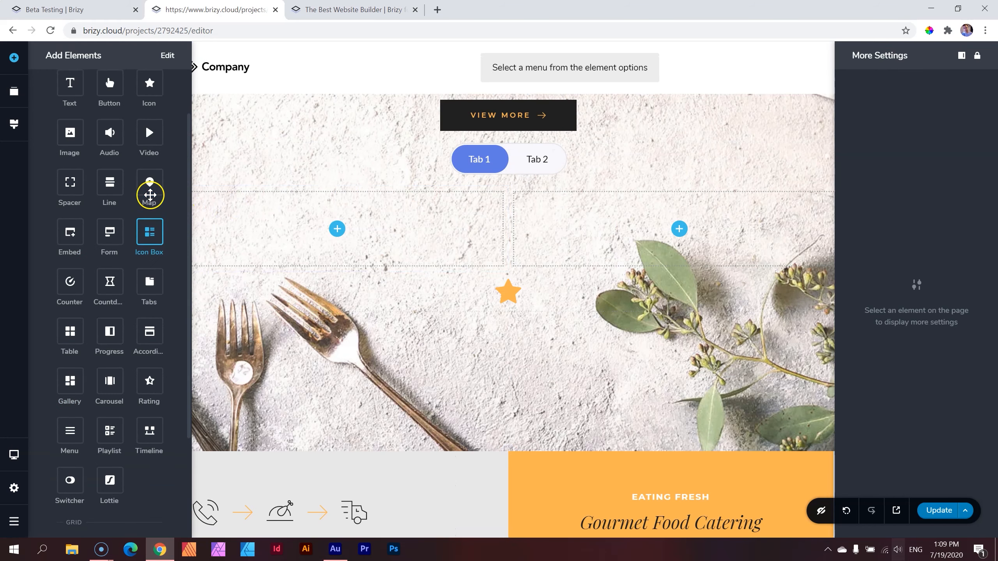
{"action": "left_click_drag", "start_coordinate": [148, 247], "coordinate": [333, 235]}
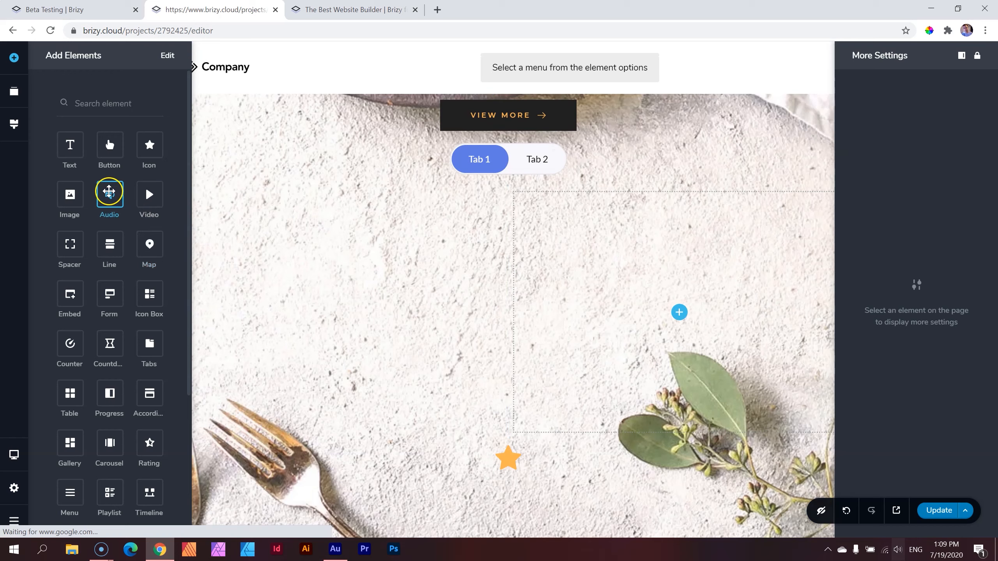
{"action": "left_click_drag", "start_coordinate": [109, 192], "coordinate": [679, 323]}
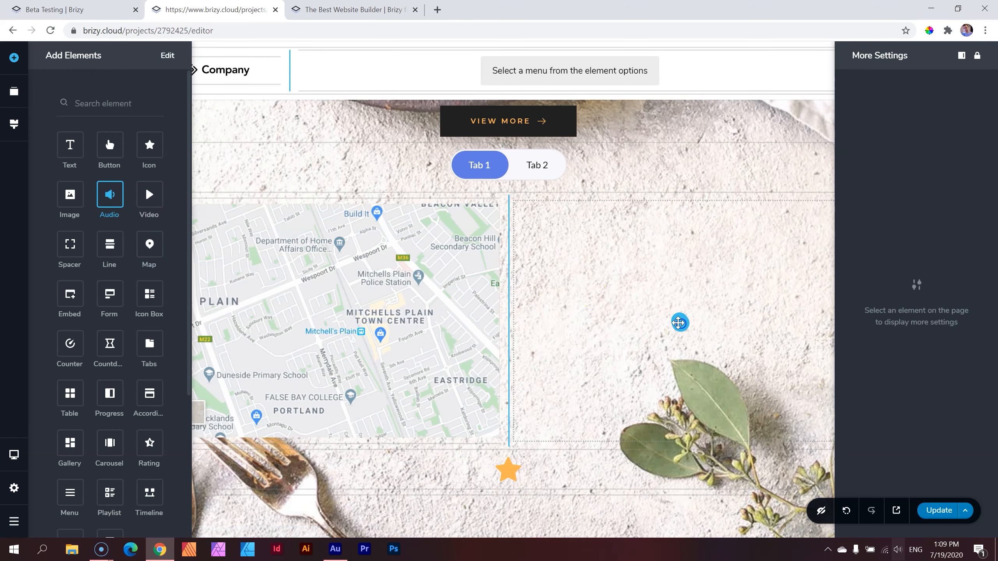
Step: Reduce the map's height to roughly match the audio player beside it
{"action": "left_click", "coordinate": [336, 309]}
{"action": "left_click", "coordinate": [325, 450]}
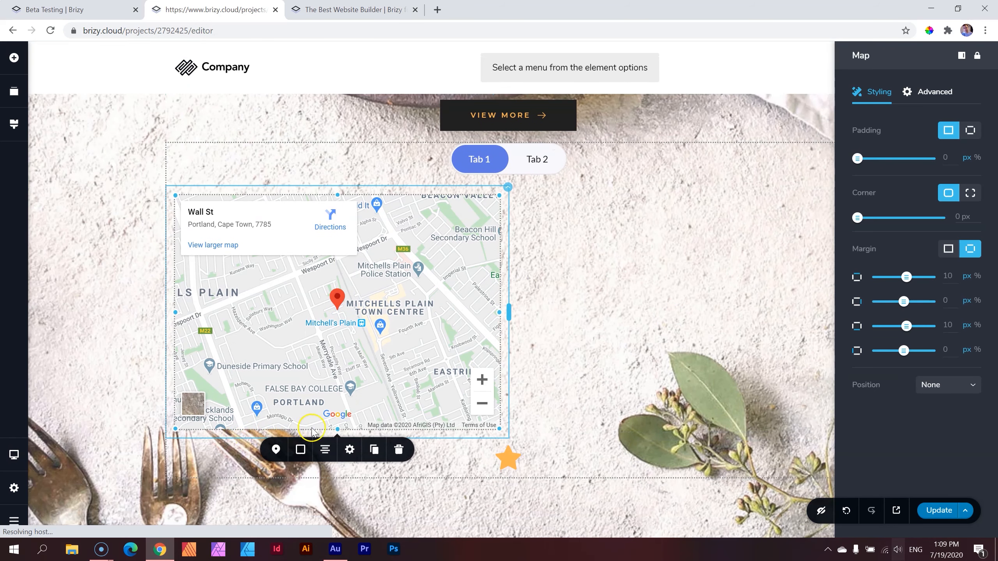
{"action": "left_click_drag", "start_coordinate": [337, 414], "coordinate": [343, 300]}
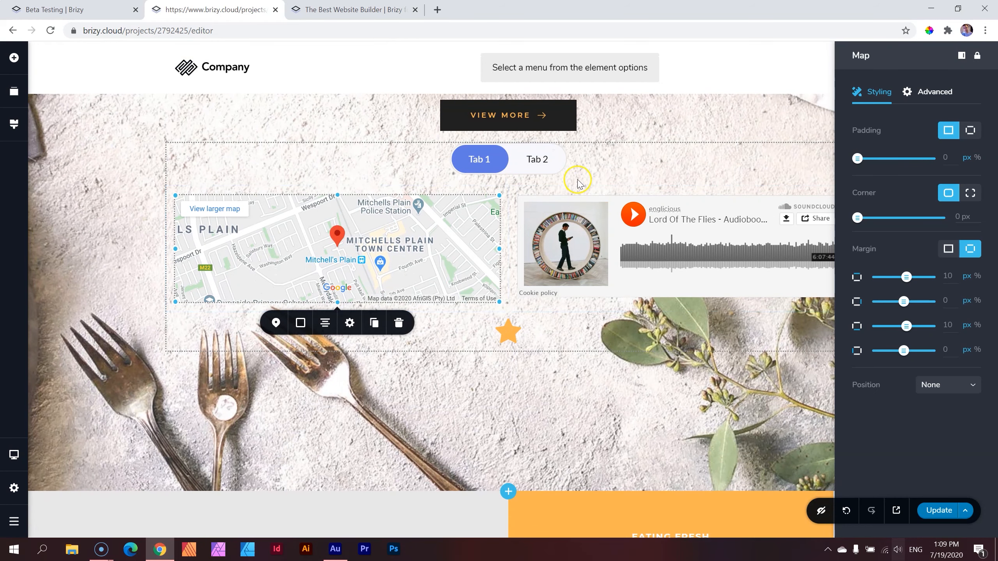
Step: Set the switcher tabs' entrance animation to BounceInUp
{"action": "left_click", "coordinate": [539, 159]}
{"action": "left_click", "coordinate": [485, 161]}
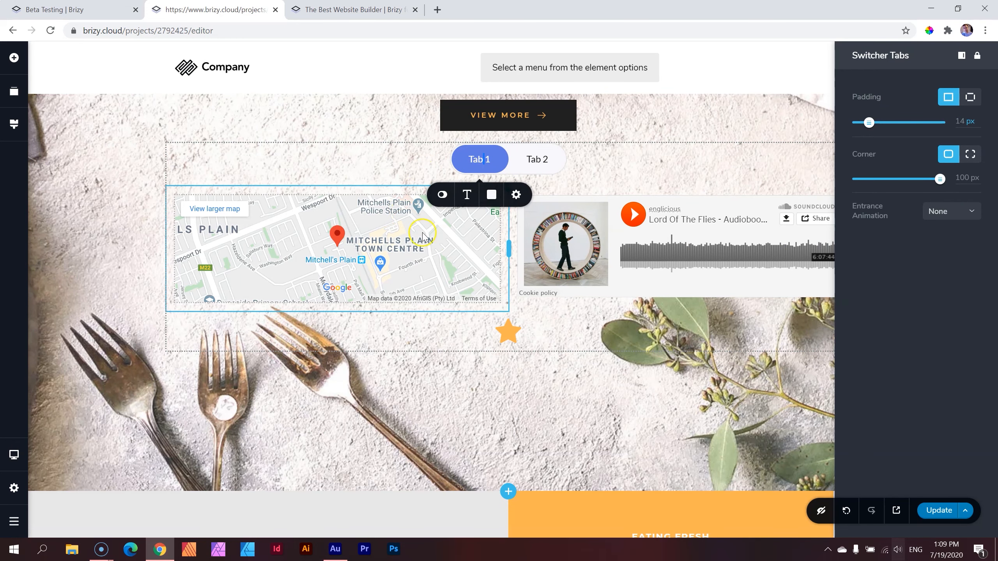
{"action": "left_click", "coordinate": [515, 196]}
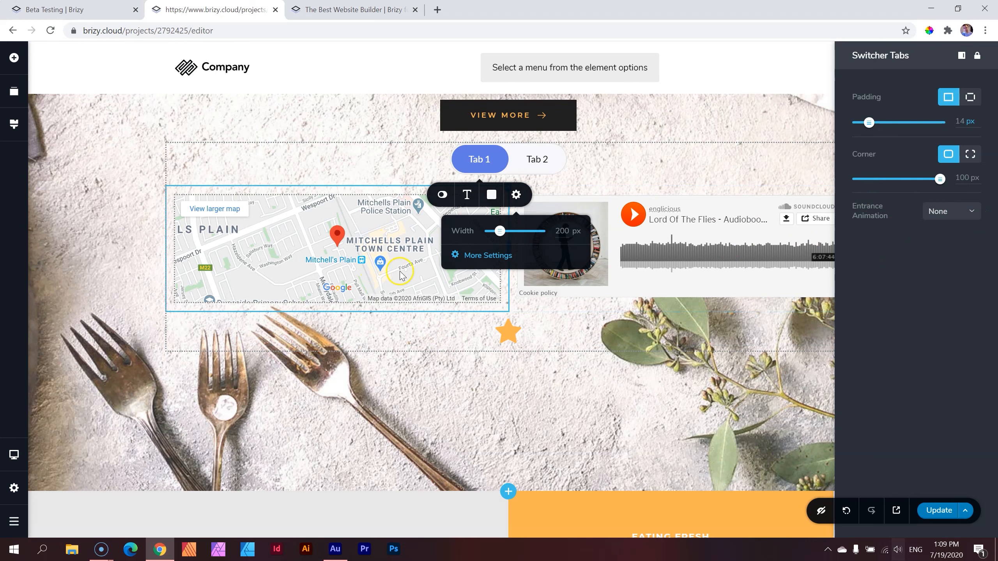
{"action": "left_click", "coordinate": [952, 215]}
{"action": "scroll", "coordinate": [939, 264], "scroll_direction": "down", "scroll_amount": 7}
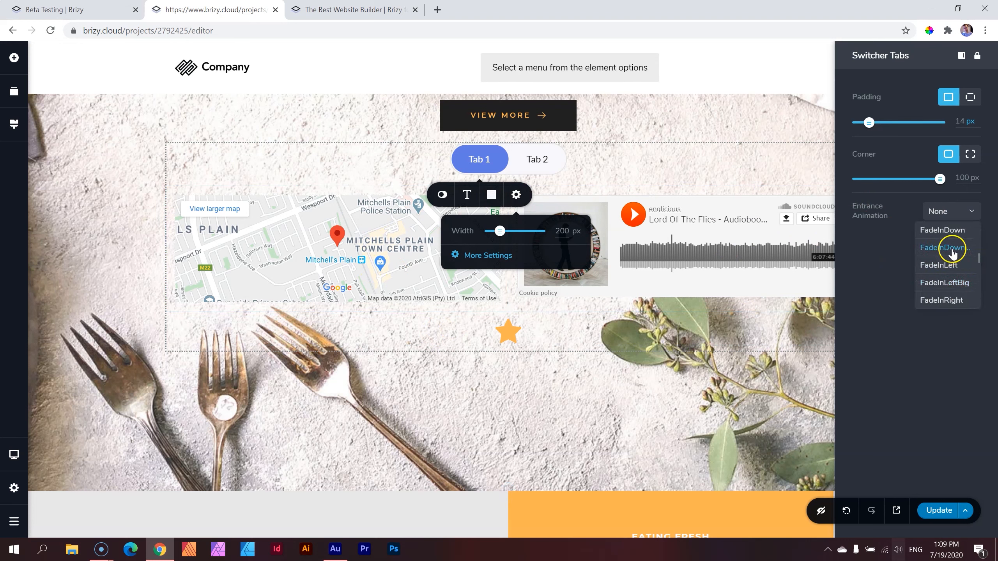
{"action": "scroll", "coordinate": [953, 272], "scroll_direction": "up", "scroll_amount": 3}
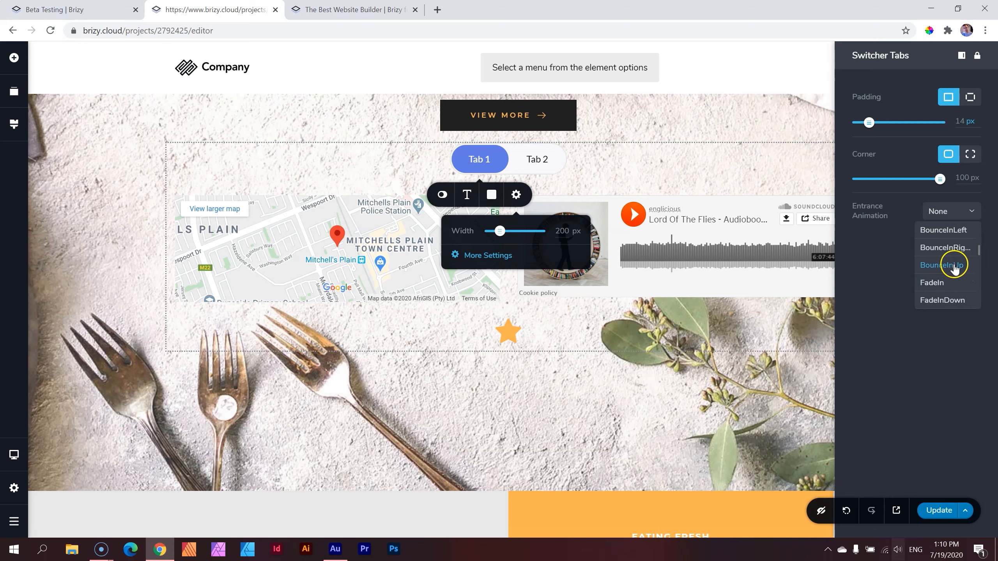
{"action": "left_click", "coordinate": [954, 265]}
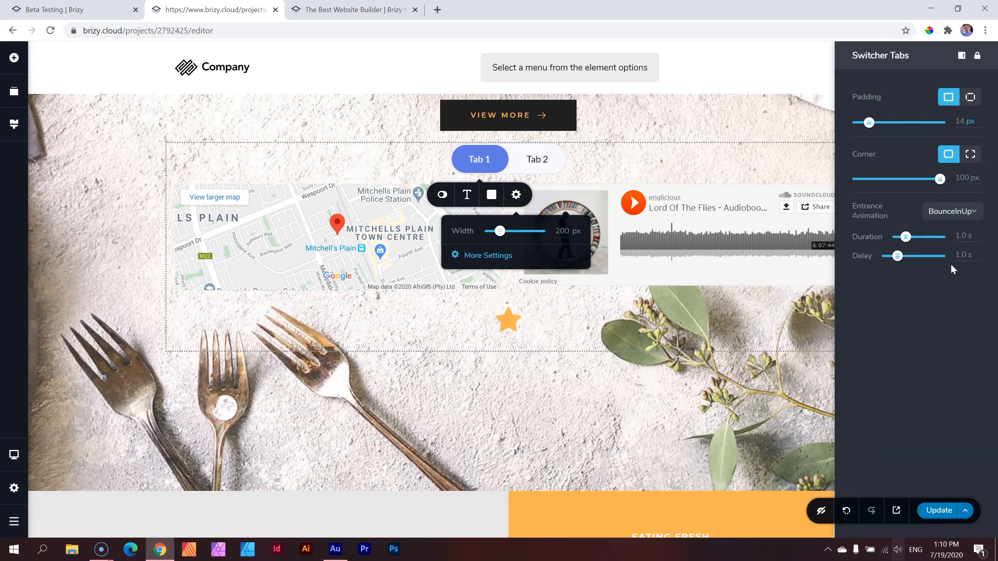
Step: Switch to Tab 2 and back to Tab 1 to preview the entrance animation
{"action": "left_click", "coordinate": [706, 162]}
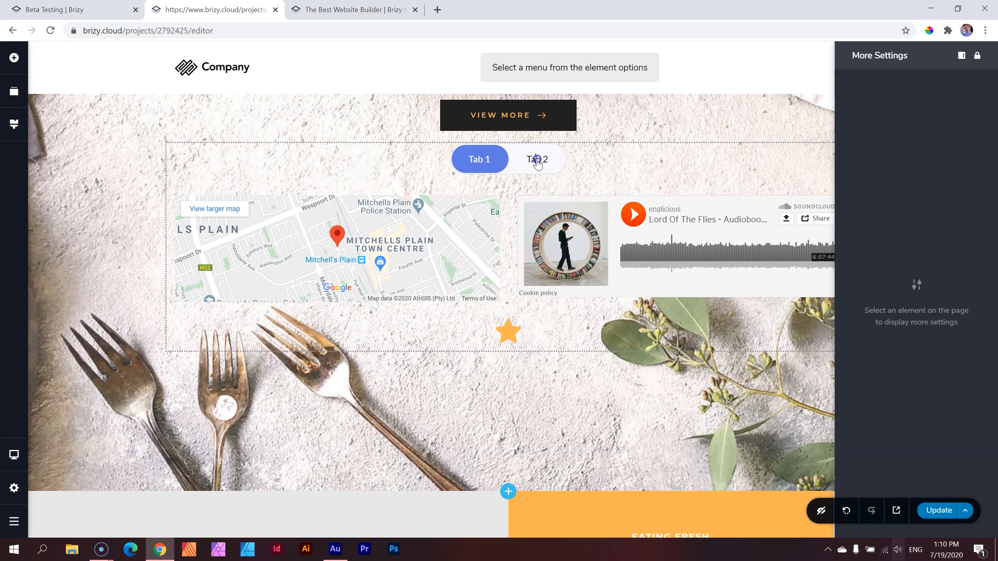
{"action": "left_click", "coordinate": [537, 160]}
{"action": "left_click", "coordinate": [512, 159]}
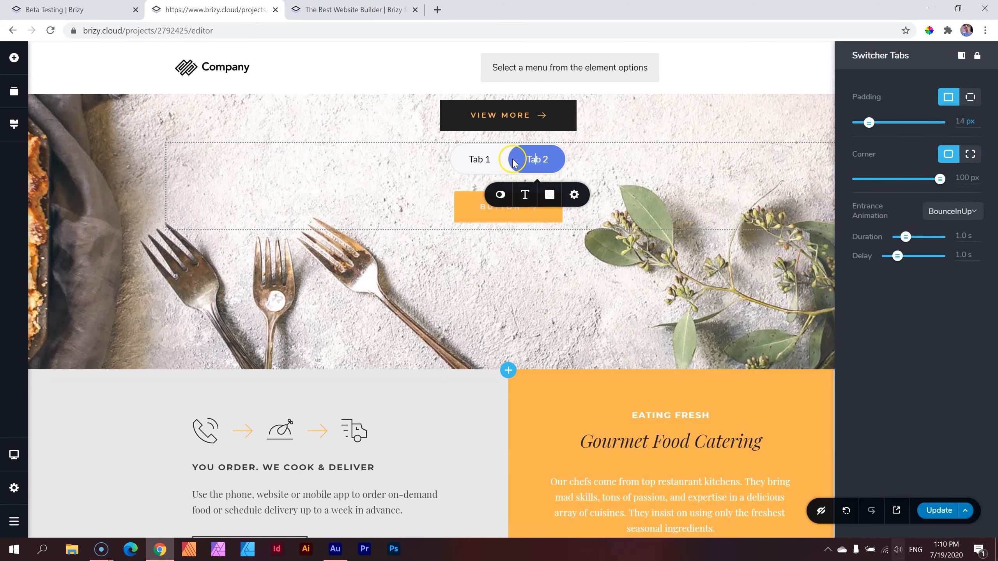
{"action": "left_click", "coordinate": [496, 159]}
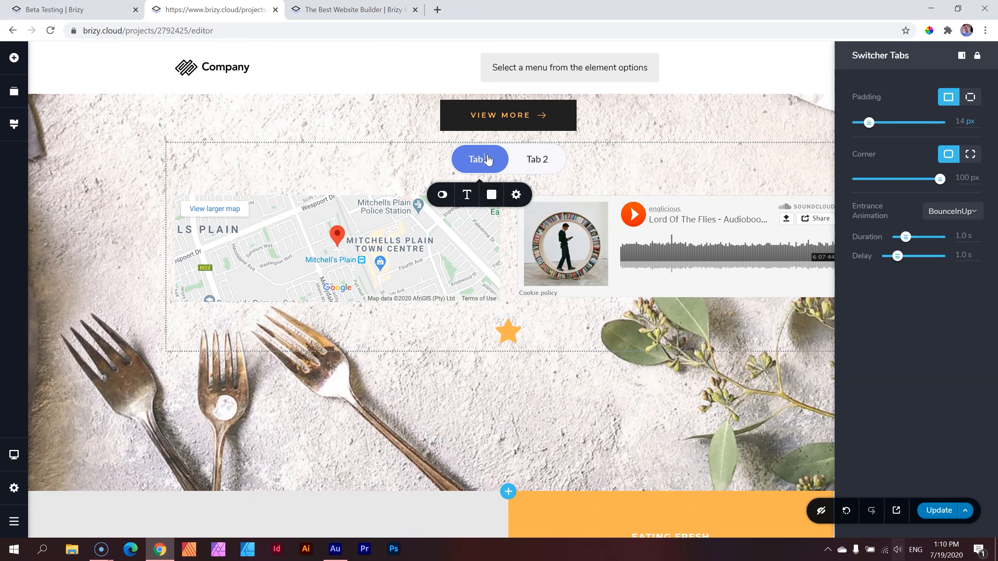
Step: Replay the switcher's entrance animation by toggling between Tab 1 and Tab 2, ending on Tab 1
{"action": "left_click", "coordinate": [650, 149]}
{"action": "left_click", "coordinate": [475, 159]}
{"action": "left_click", "coordinate": [525, 157]}
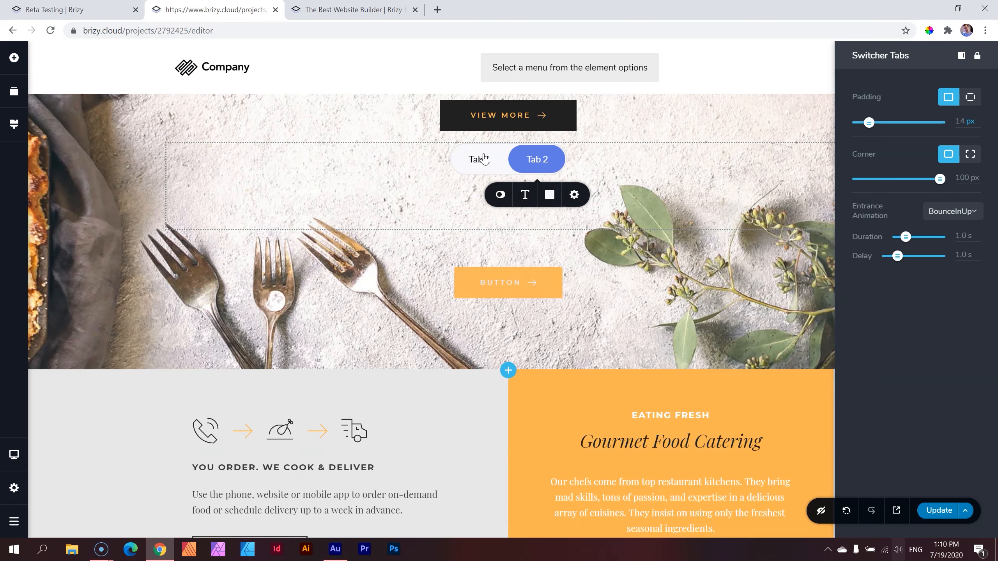
{"action": "left_click", "coordinate": [488, 172]}
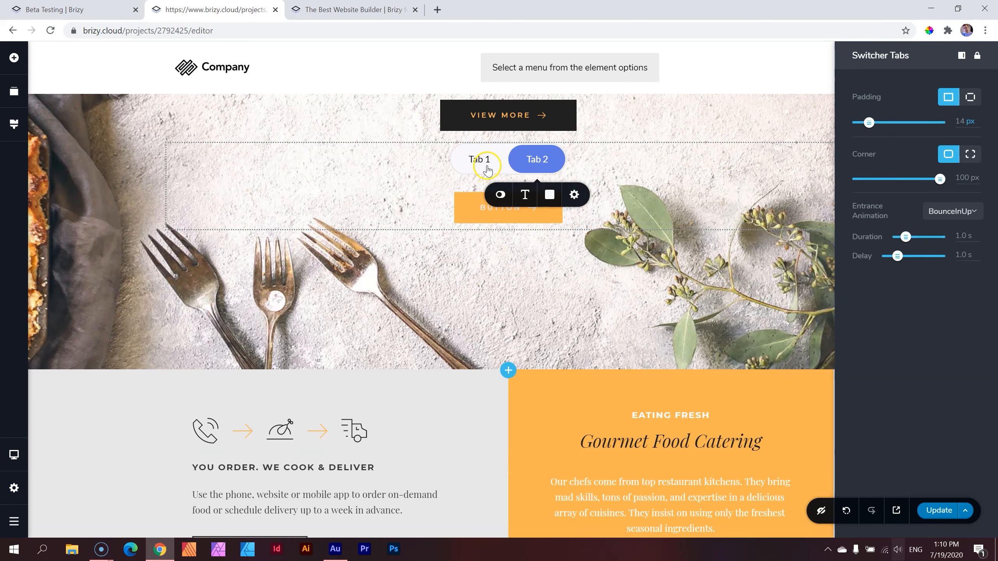
{"action": "left_click", "coordinate": [487, 169]}
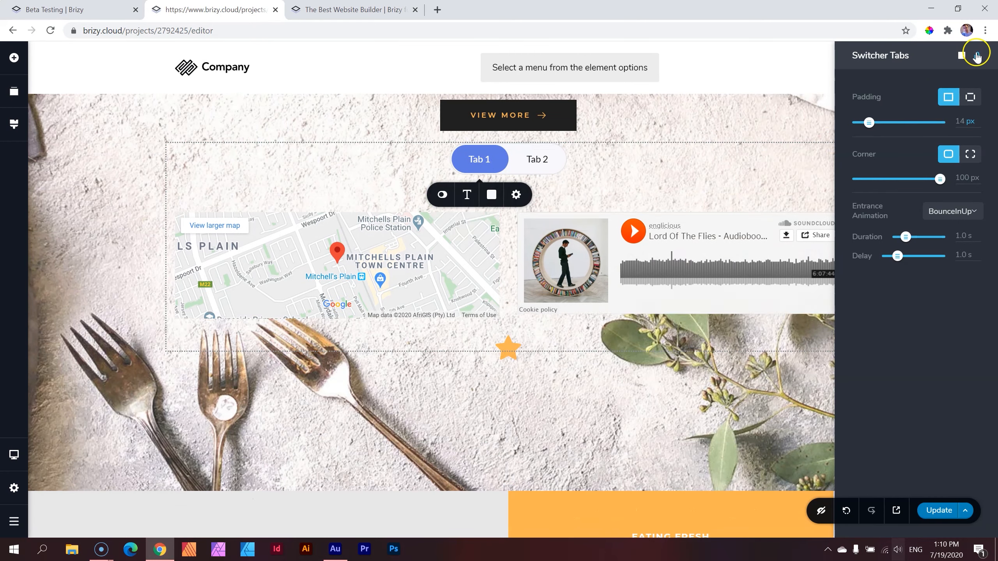
{"action": "left_click", "coordinate": [818, 101]}
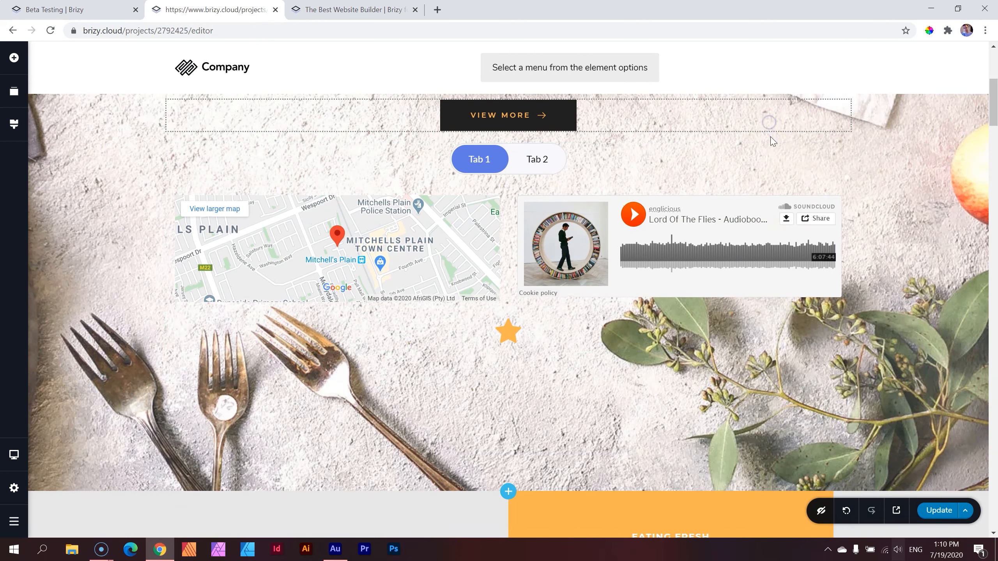
Step: Examine the styling and advanced settings of the whole Switcher element, including its own entrance animation option
{"action": "left_click", "coordinate": [849, 144]}
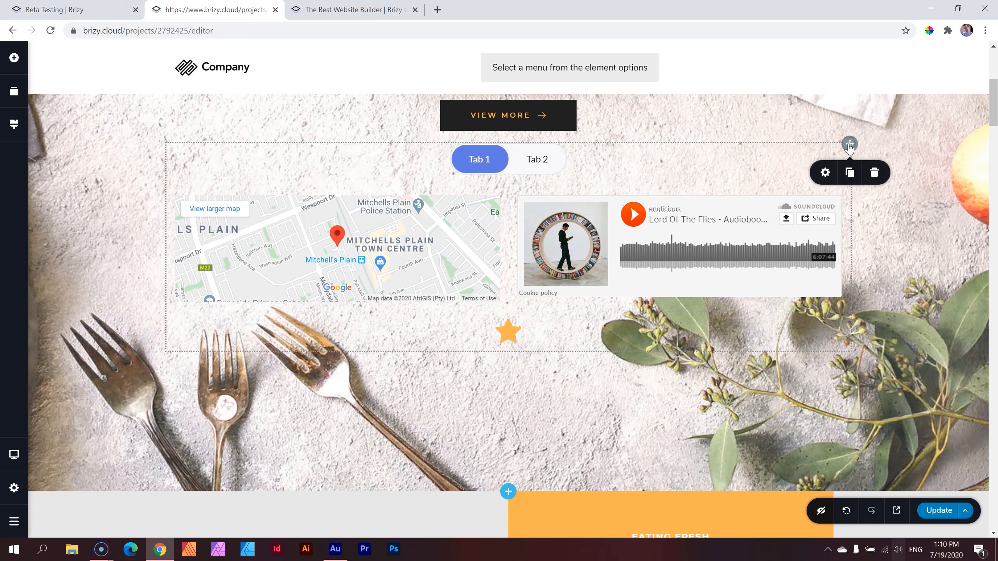
{"action": "left_click", "coordinate": [825, 172]}
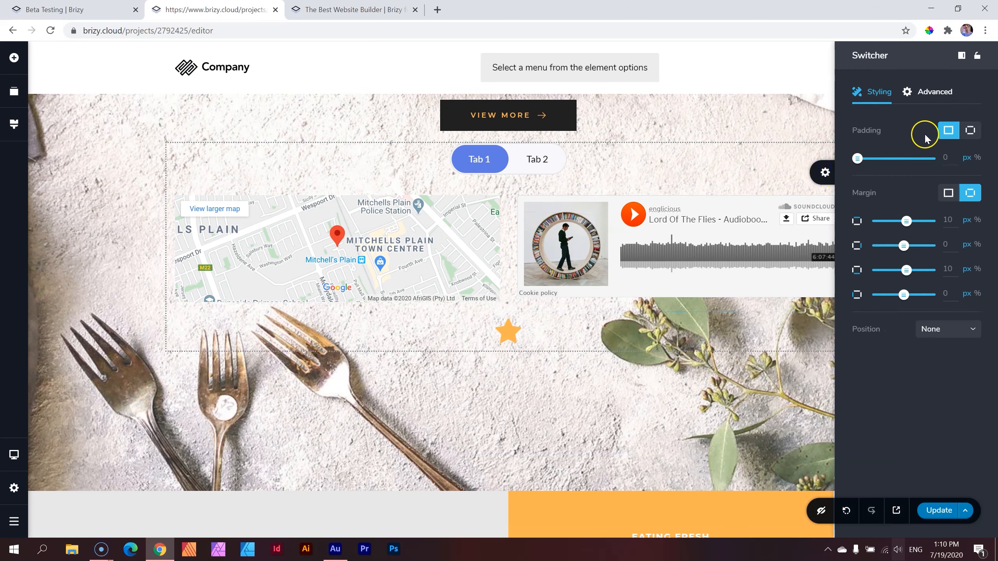
{"action": "left_click", "coordinate": [926, 93]}
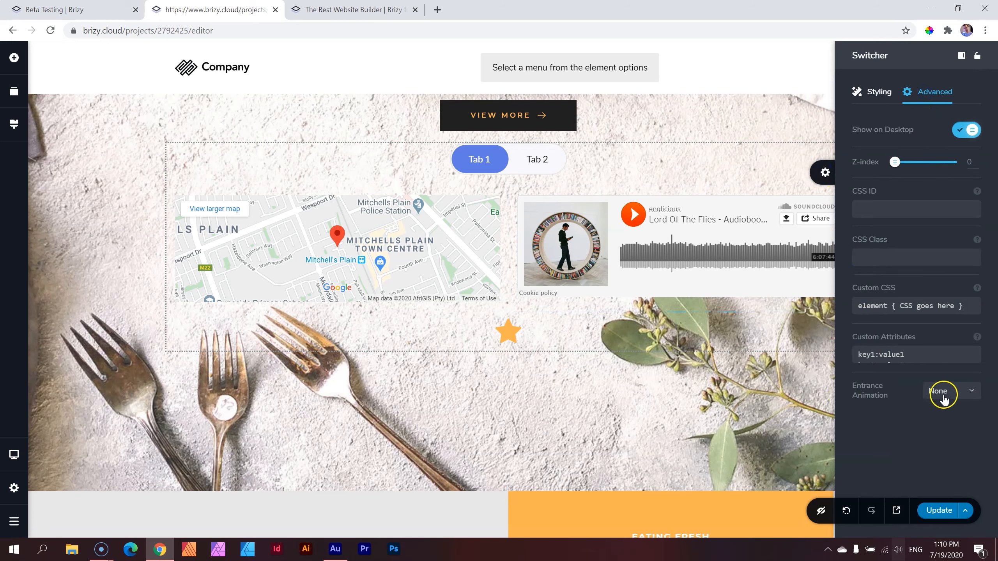
{"action": "left_click", "coordinate": [699, 389]}
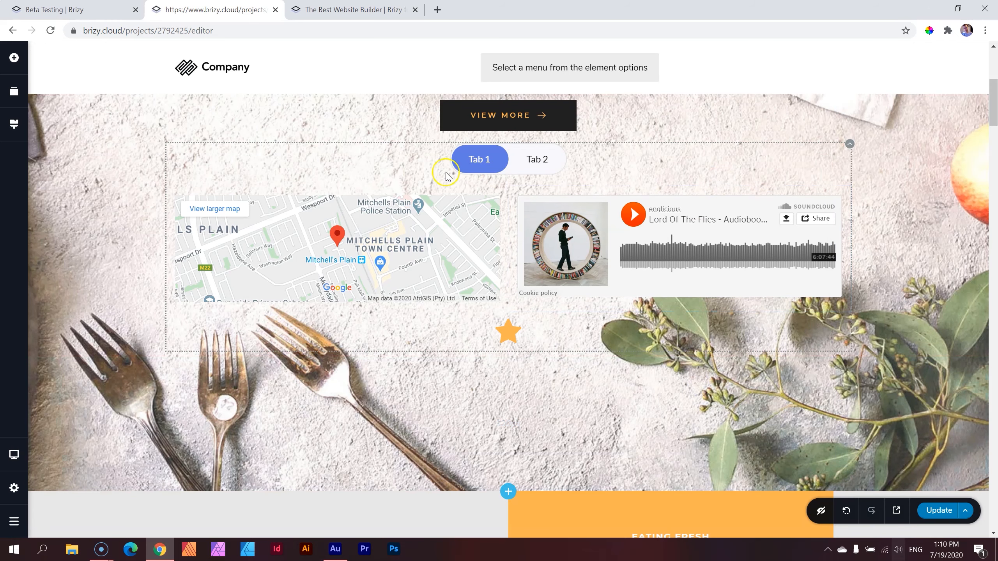
Step: Look over the Switcher in the list of available elements and delete the Switcher from the hero block
{"action": "left_click", "coordinate": [14, 59]}
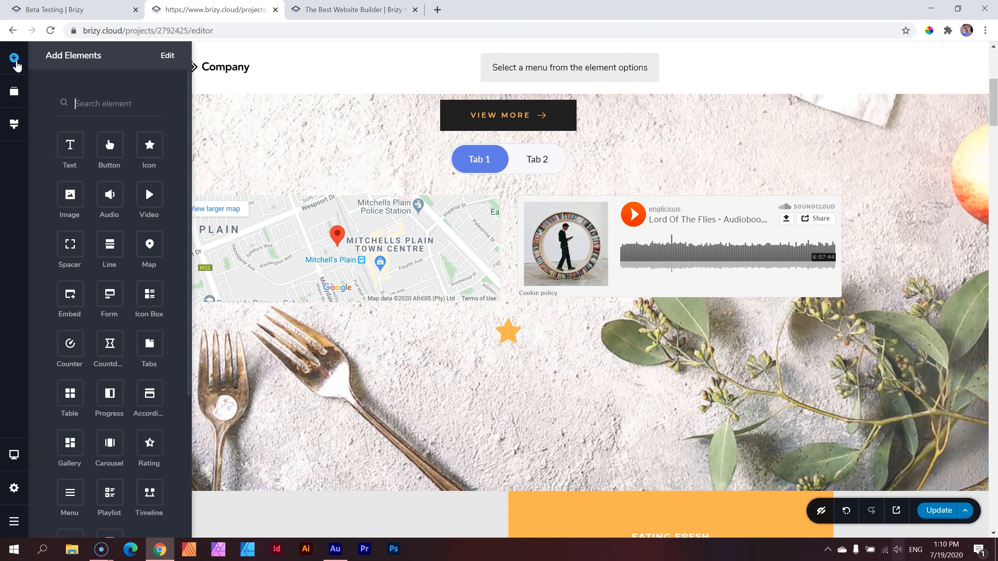
{"action": "scroll", "coordinate": [127, 205], "scroll_direction": "down", "scroll_amount": 3}
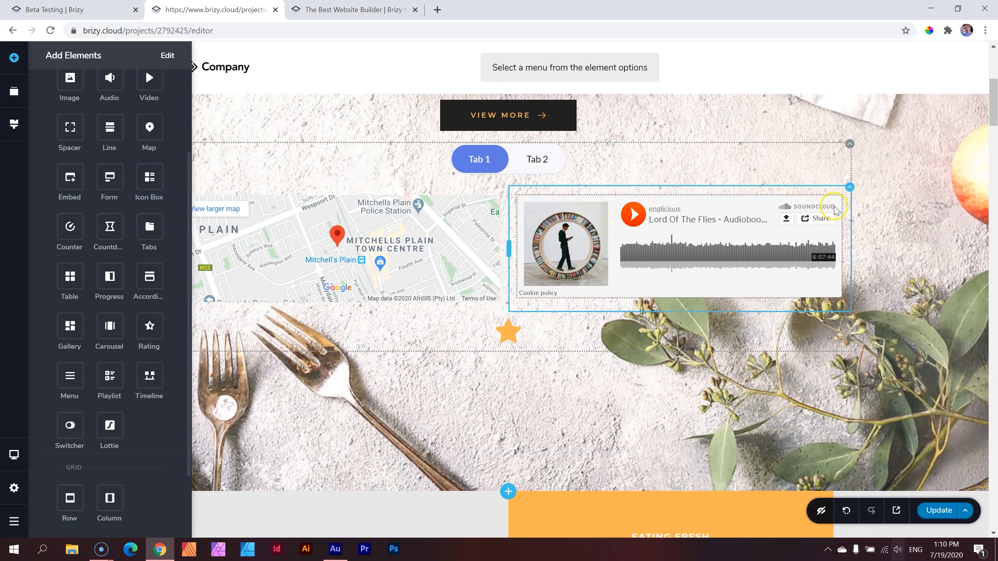
{"action": "left_click", "coordinate": [849, 146]}
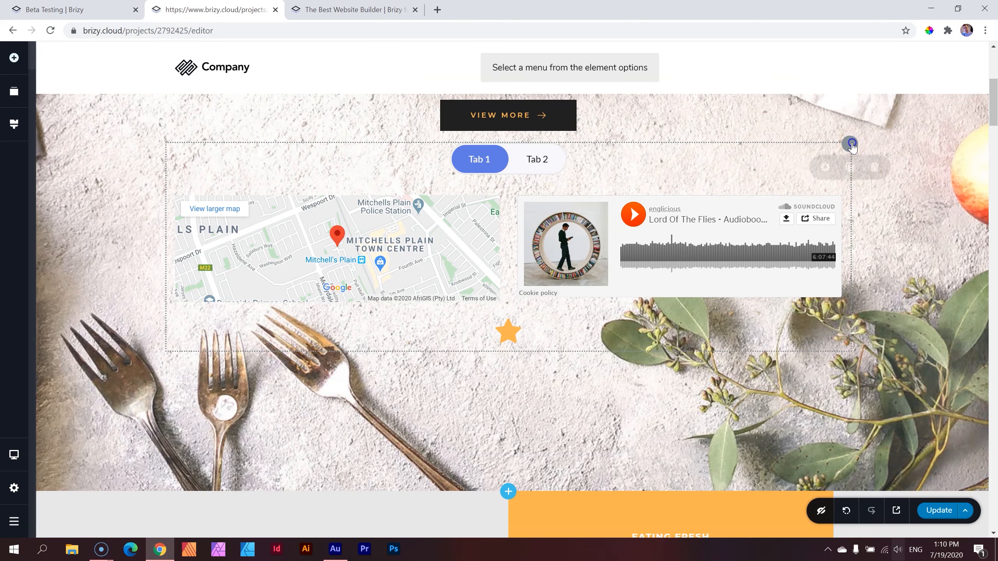
{"action": "left_click", "coordinate": [874, 173]}
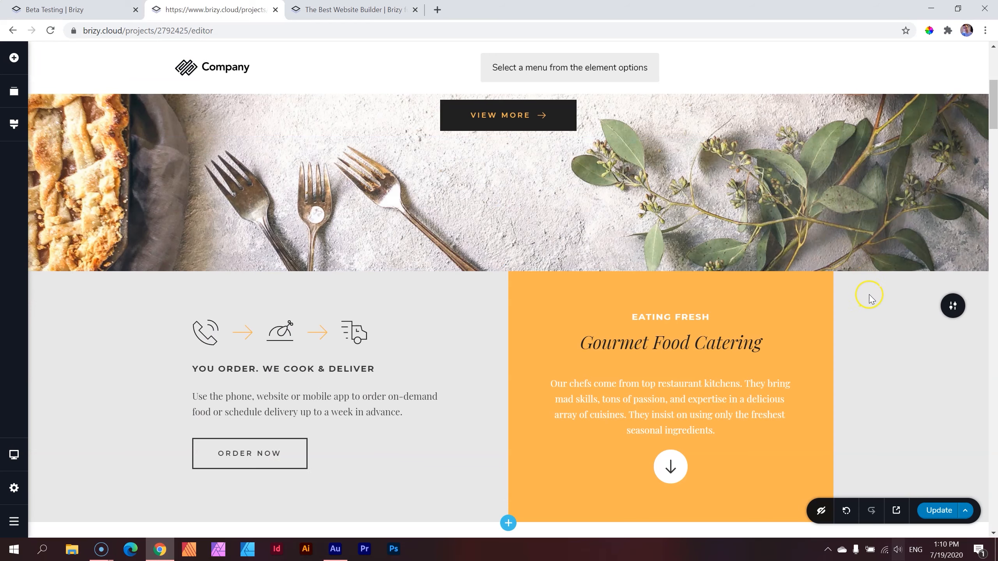
Step: Enable the Mega Menu for the Home item in the header's navigation menu
{"action": "scroll", "coordinate": [869, 295], "scroll_direction": "up", "scroll_amount": 6}
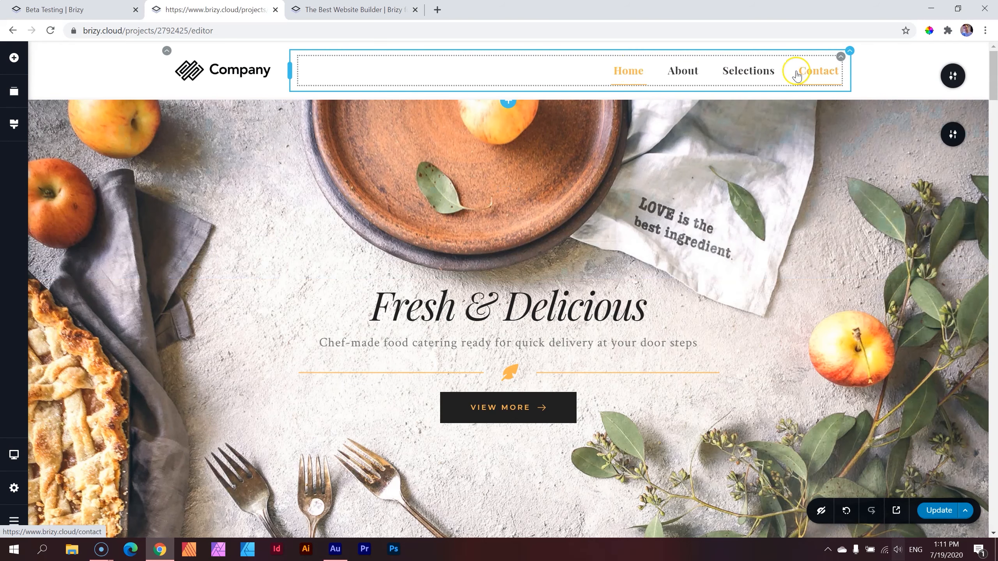
{"action": "left_click", "coordinate": [630, 73]}
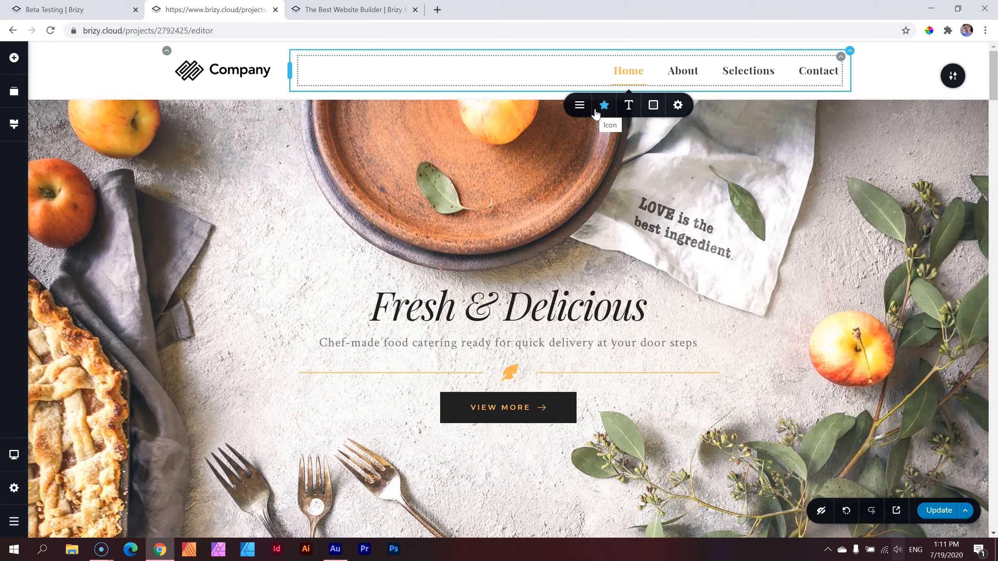
{"action": "left_click", "coordinate": [580, 105]}
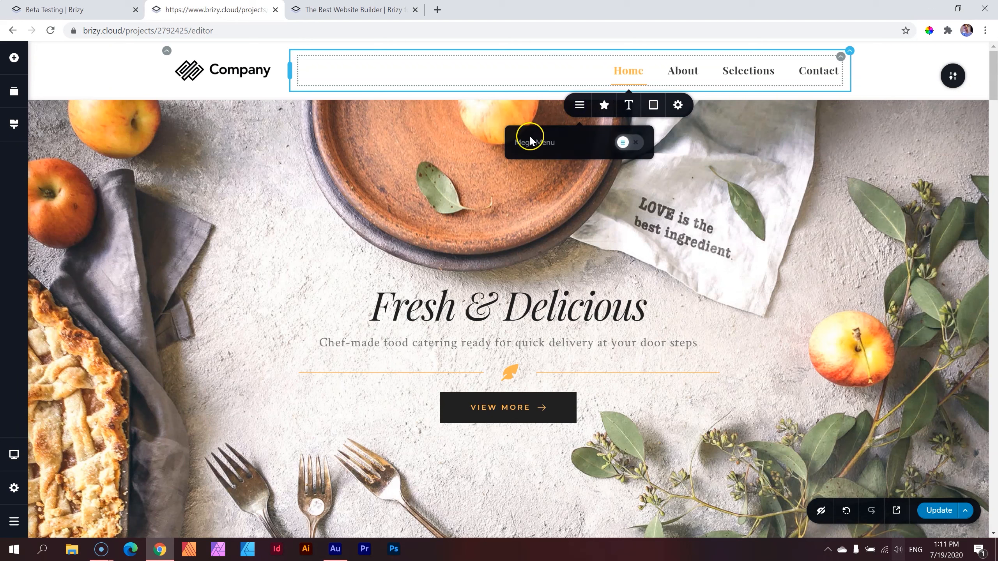
{"action": "left_click", "coordinate": [630, 143]}
{"action": "left_click", "coordinate": [730, 173]}
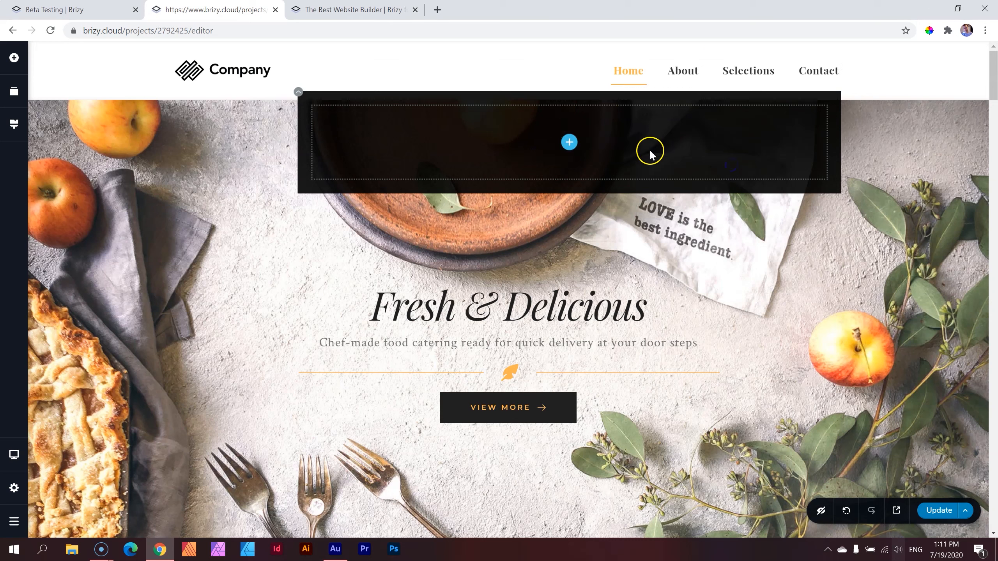
Step: Add a Column element inside Home's mega menu so that it is split into two columns
{"action": "left_click", "coordinate": [568, 142]}
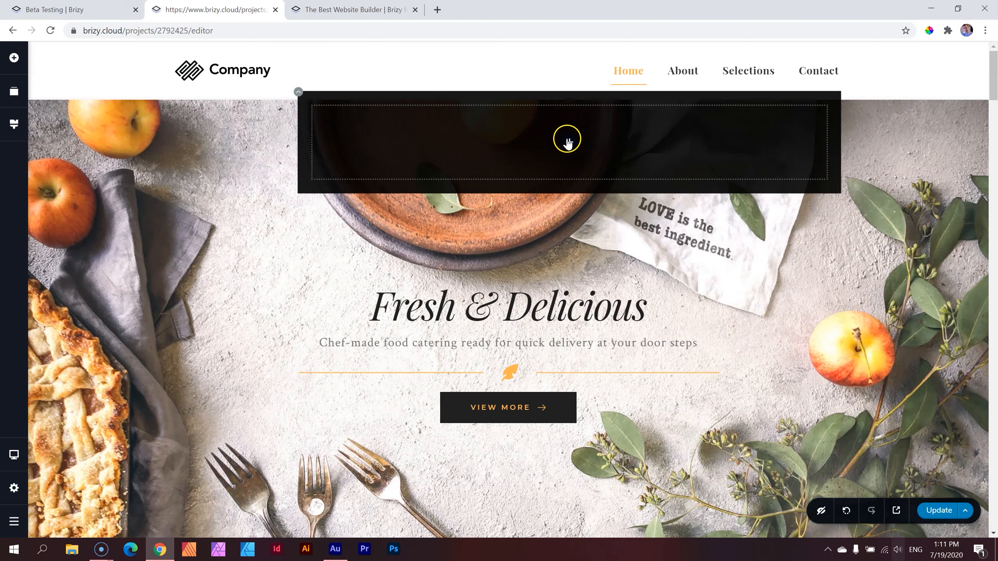
{"action": "left_click", "coordinate": [14, 59]}
{"action": "scroll", "coordinate": [109, 188], "scroll_direction": "down", "scroll_amount": 5}
{"action": "left_click_drag", "start_coordinate": [110, 411], "coordinate": [574, 139]}
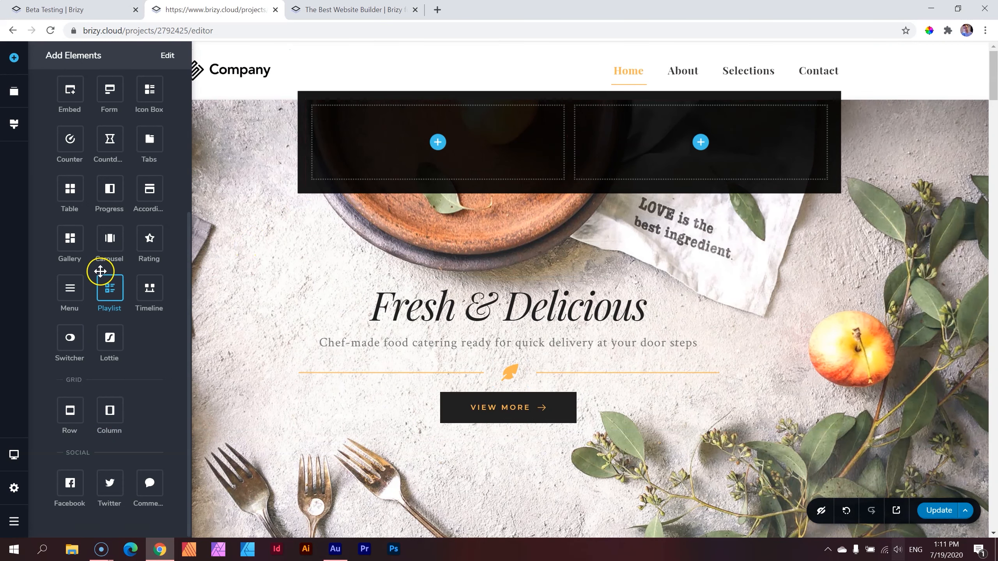
Step: Place a Map in the mega menu's second column and an Icon Box in its first column
{"action": "scroll", "coordinate": [103, 271], "scroll_direction": "up", "scroll_amount": 5}
{"action": "left_click_drag", "start_coordinate": [161, 214], "coordinate": [623, 146]}
{"action": "left_click_drag", "start_coordinate": [149, 265], "coordinate": [439, 225]}
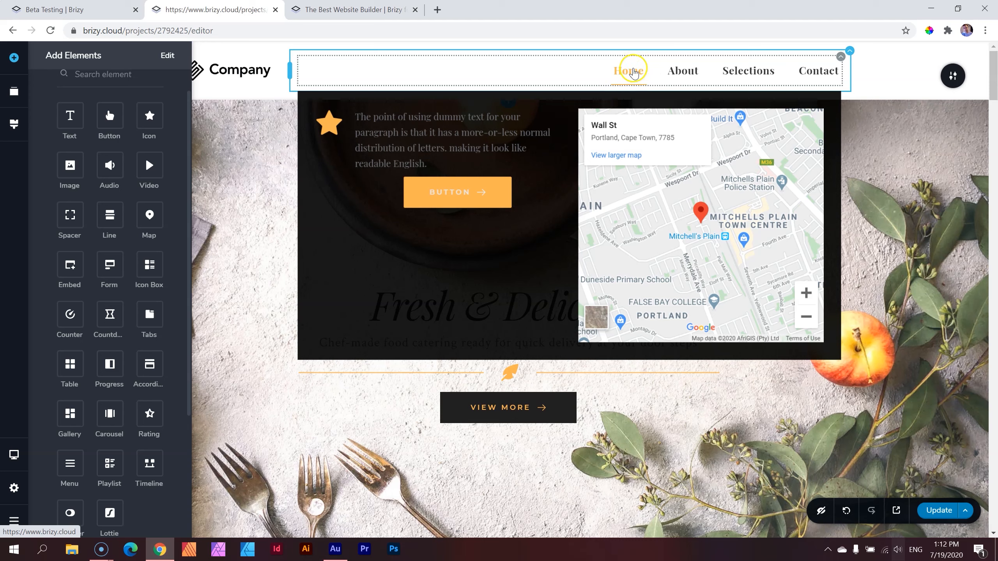
Step: Review the Mega Menu option of the Home item and toggle it on and off for the Contact item
{"action": "left_click", "coordinate": [632, 73]}
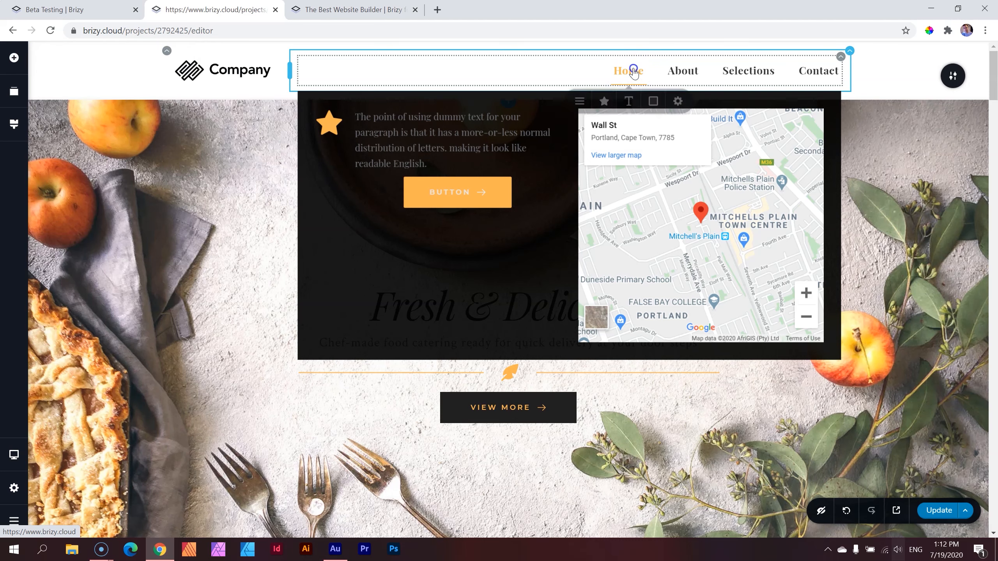
{"action": "left_click", "coordinate": [579, 105]}
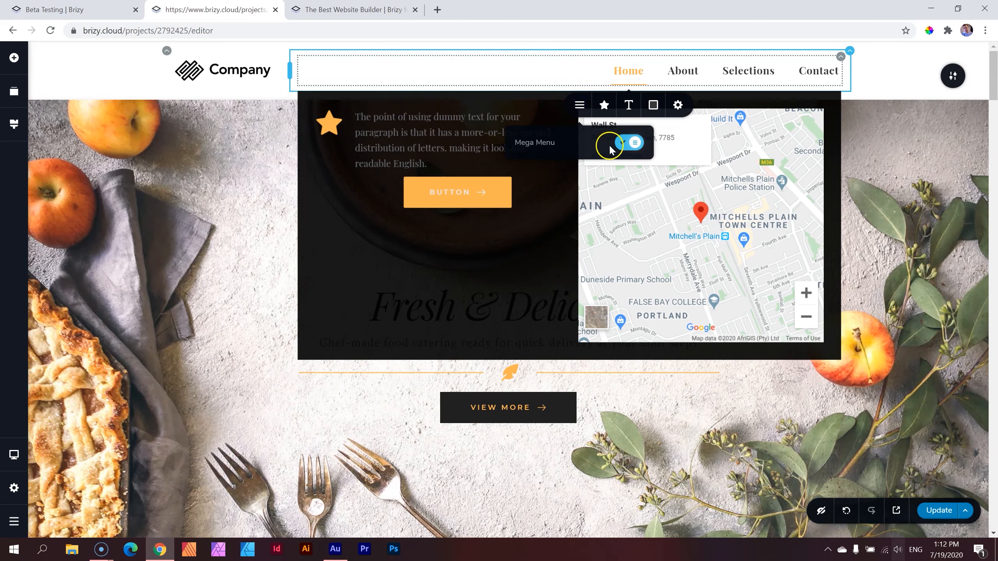
{"action": "left_click", "coordinate": [810, 72]}
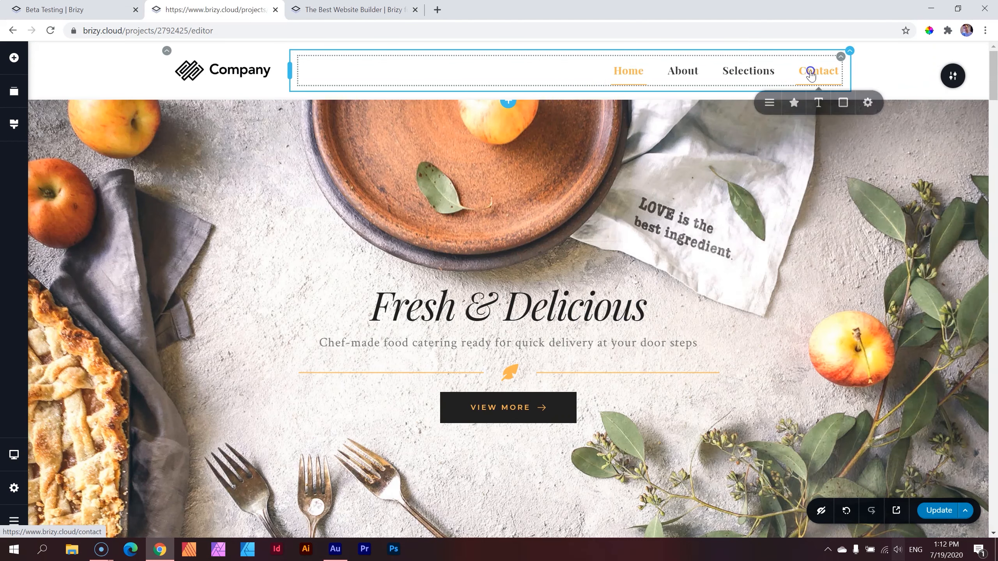
{"action": "left_click", "coordinate": [768, 105]}
{"action": "left_click", "coordinate": [817, 143]}
{"action": "left_click", "coordinate": [817, 143]}
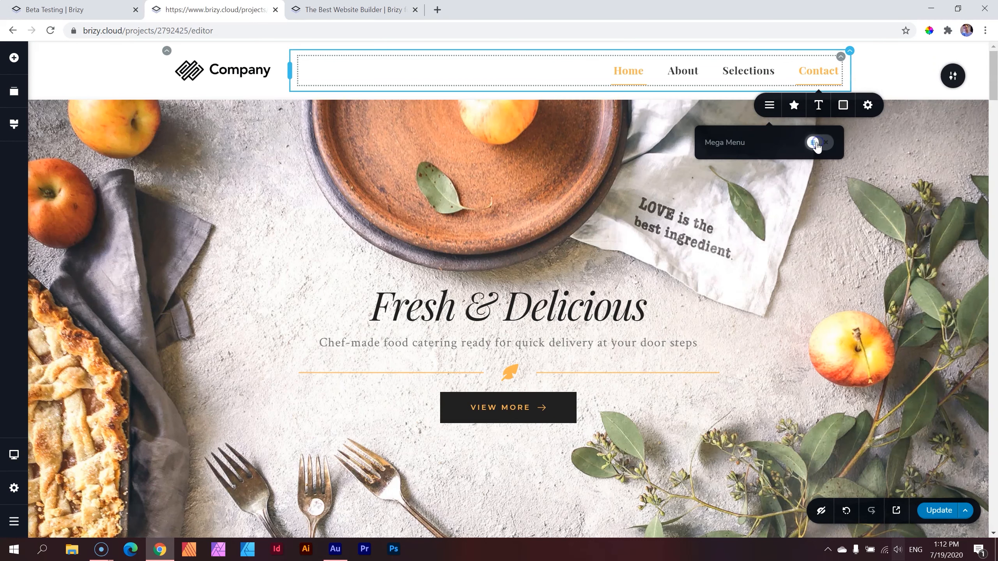
{"action": "left_click", "coordinate": [875, 76]}
{"action": "left_click", "coordinate": [866, 77]}
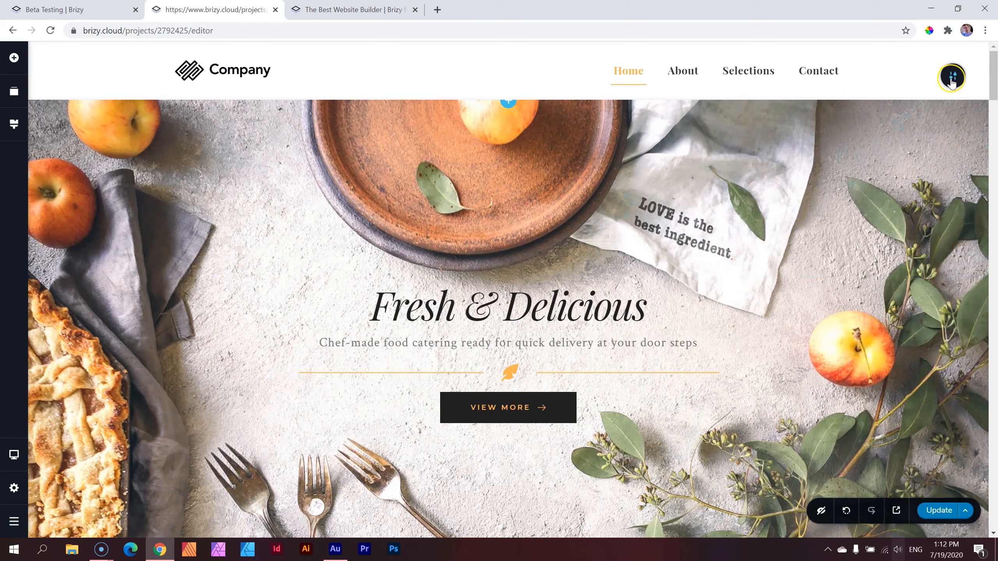
Step: Make the sticky header block global through its block options
{"action": "left_click", "coordinate": [952, 81]}
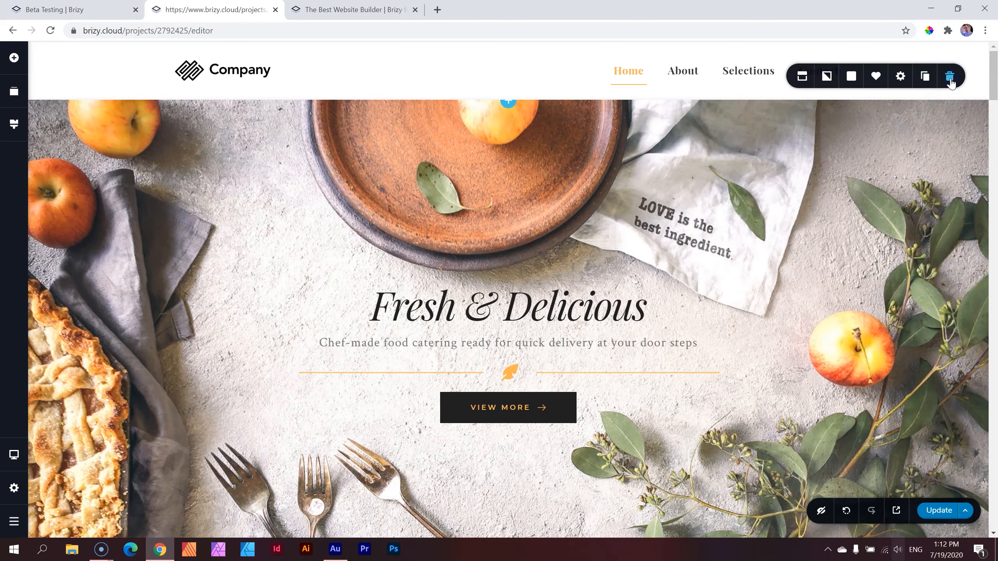
{"action": "left_click", "coordinate": [800, 80]}
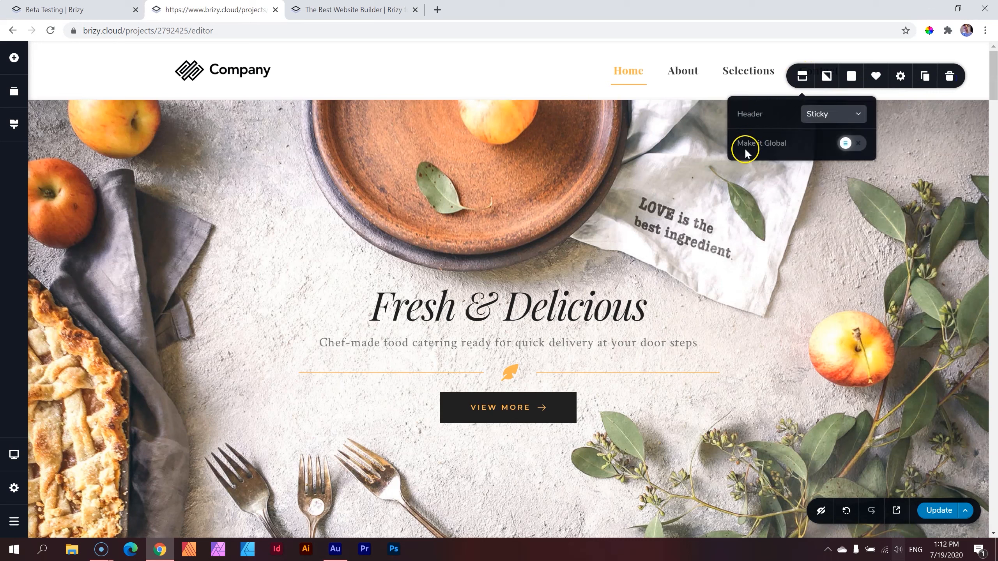
{"action": "left_click", "coordinate": [851, 144]}
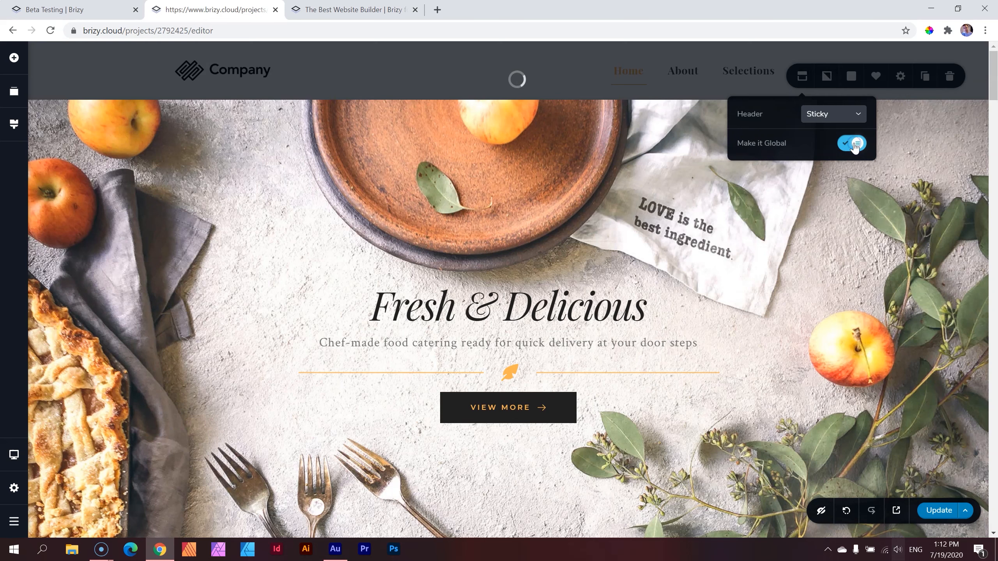
{"action": "left_click", "coordinate": [919, 65]}
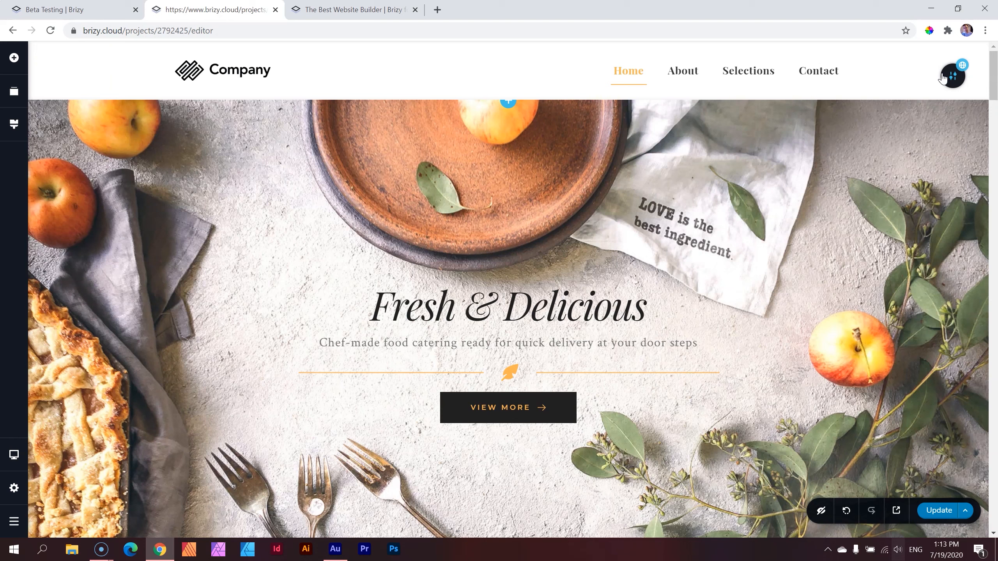
{"action": "left_click_drag", "start_coordinate": [744, 100], "coordinate": [697, 99]}
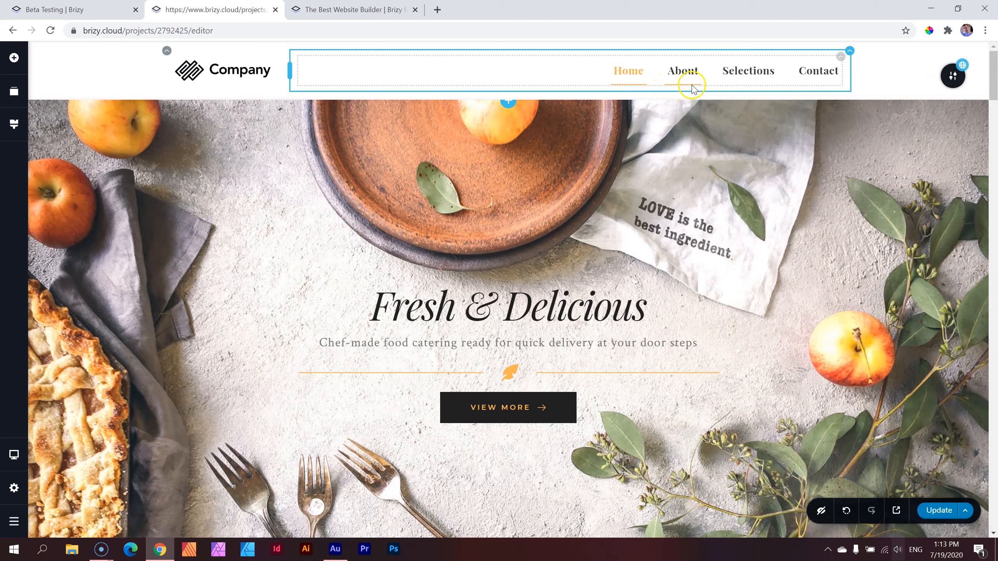
Step: Open the display conditions of the global header block
{"action": "left_click", "coordinate": [952, 78]}
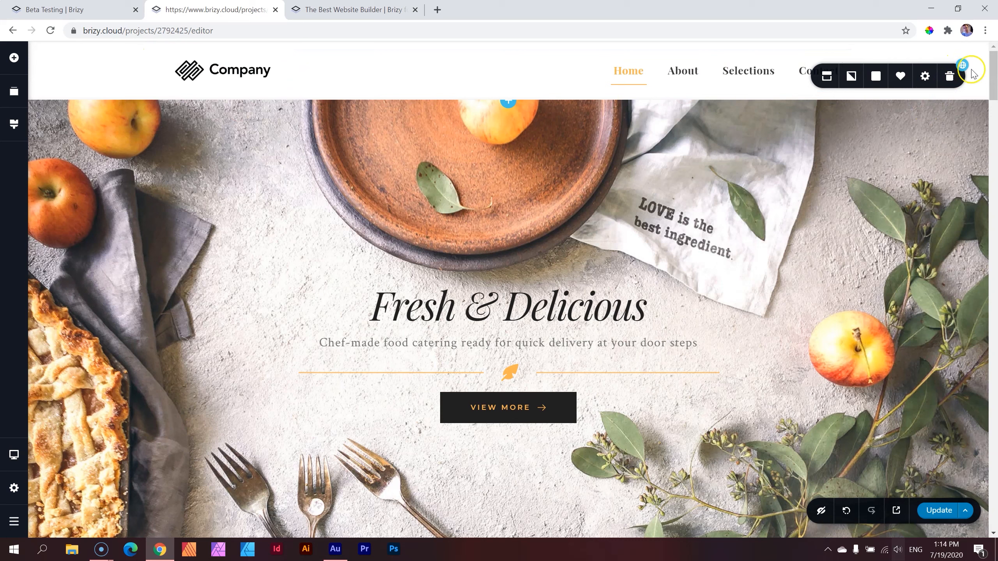
{"action": "left_click", "coordinate": [827, 76]}
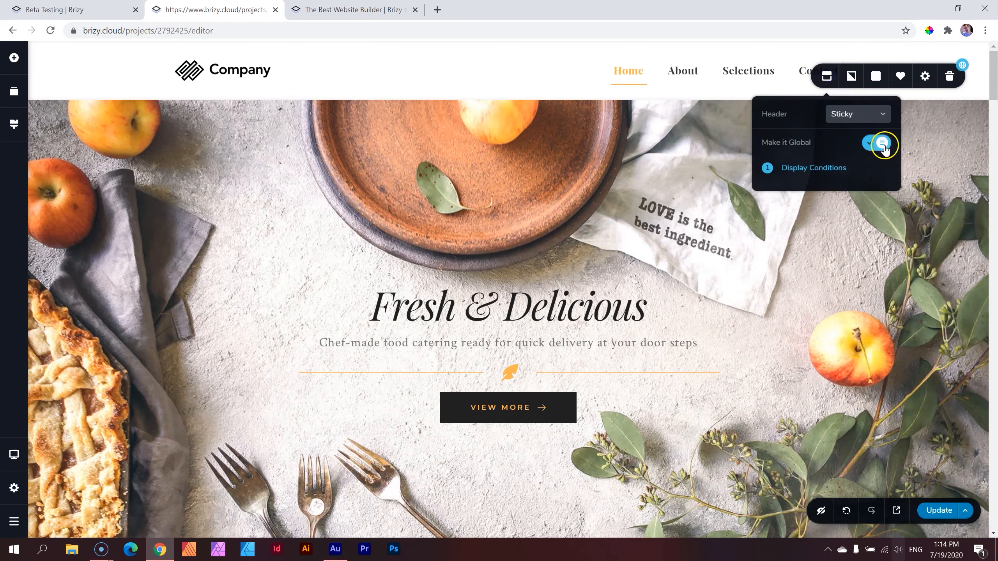
{"action": "left_click", "coordinate": [806, 172]}
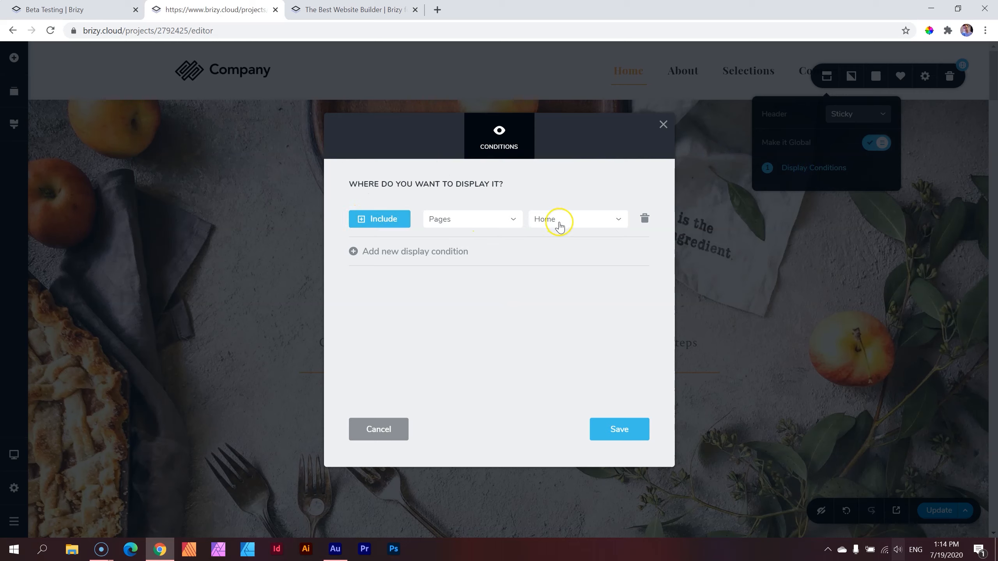
Step: Switch the page in the header's display condition to All and back to Home
{"action": "left_click", "coordinate": [606, 224]}
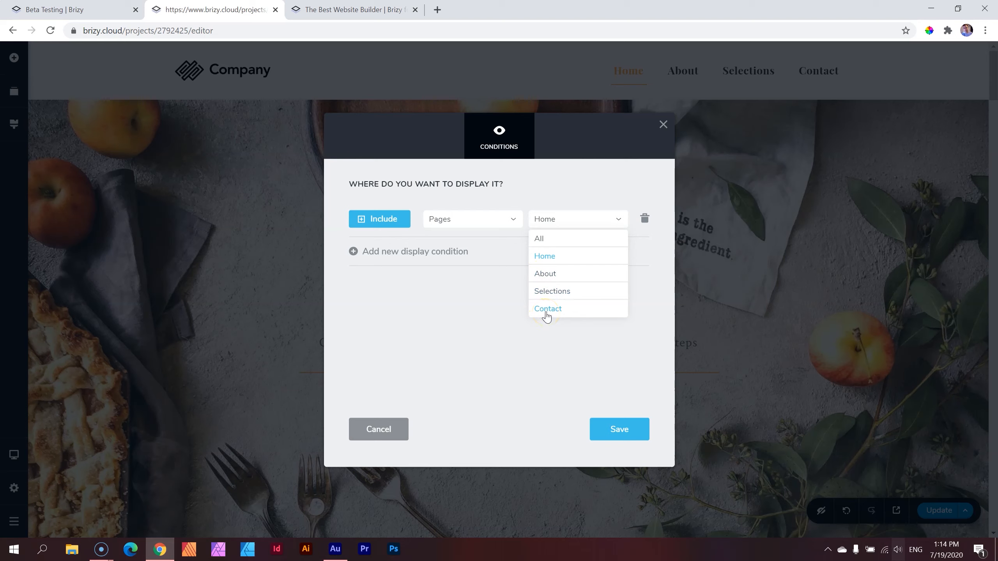
{"action": "left_click", "coordinate": [552, 238]}
{"action": "left_click", "coordinate": [552, 221]}
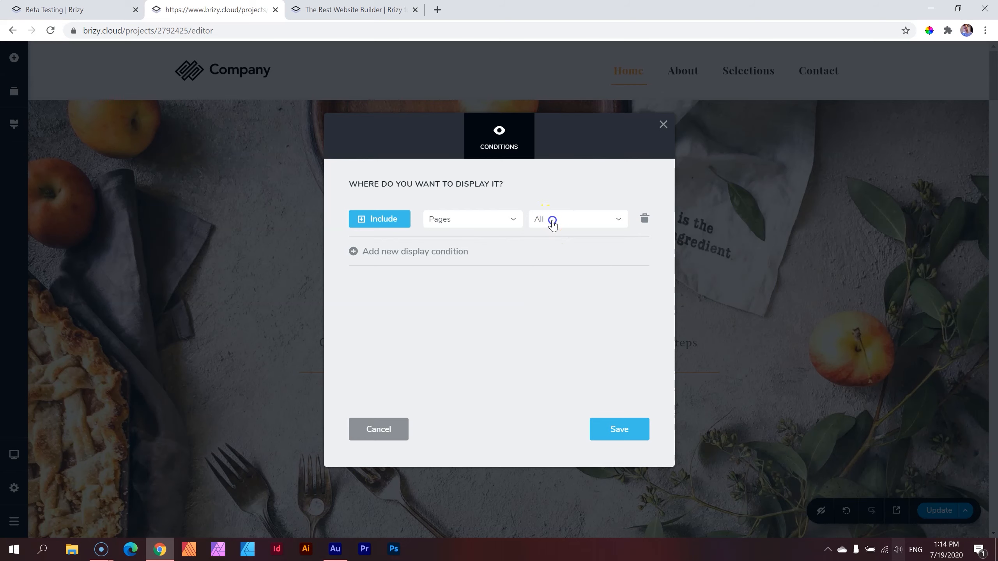
{"action": "left_click", "coordinate": [557, 254]}
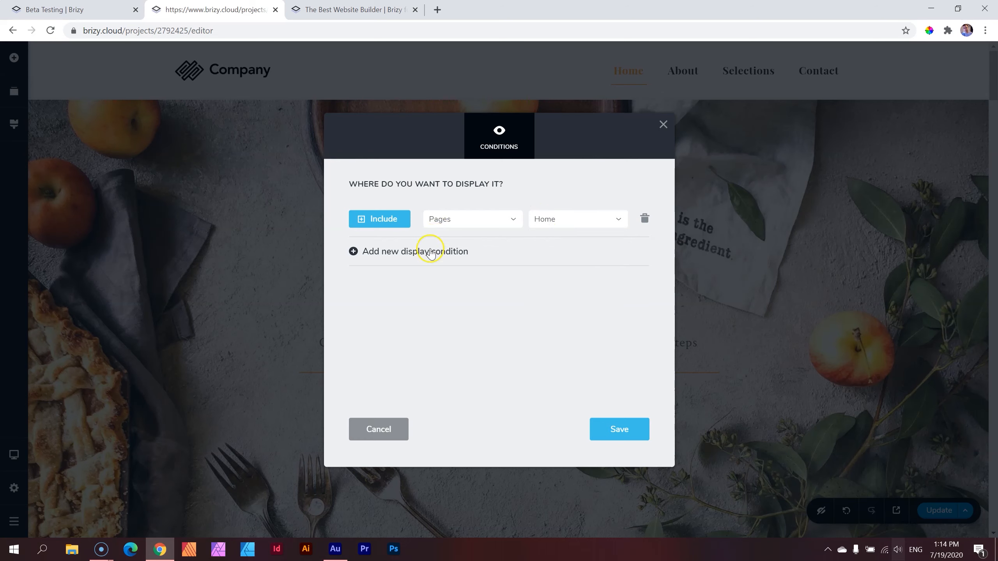
Step: Add a second display condition that includes the Contact page, and delete that condition again
{"action": "left_click", "coordinate": [429, 252]}
{"action": "left_click", "coordinate": [562, 254]}
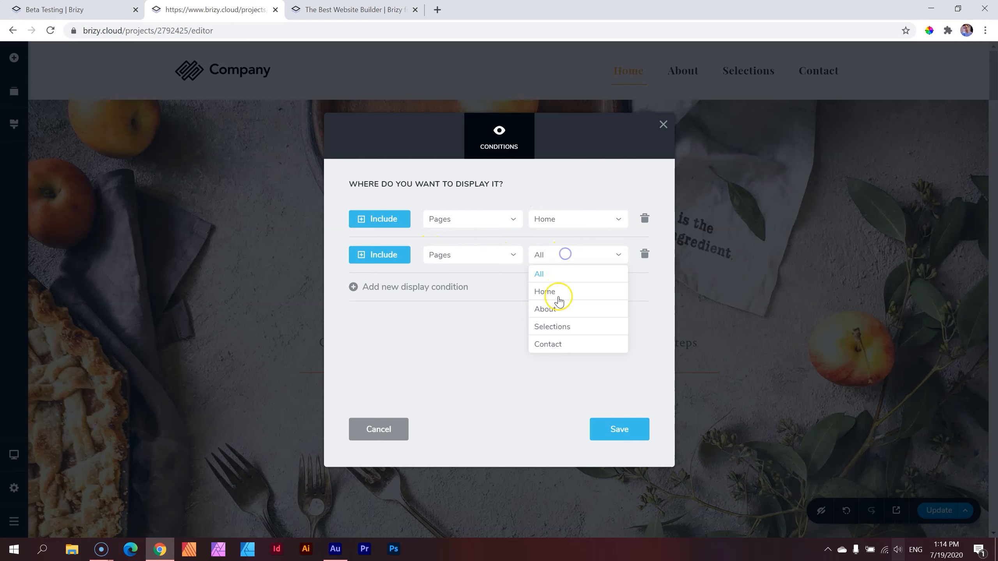
{"action": "left_click", "coordinate": [554, 343]}
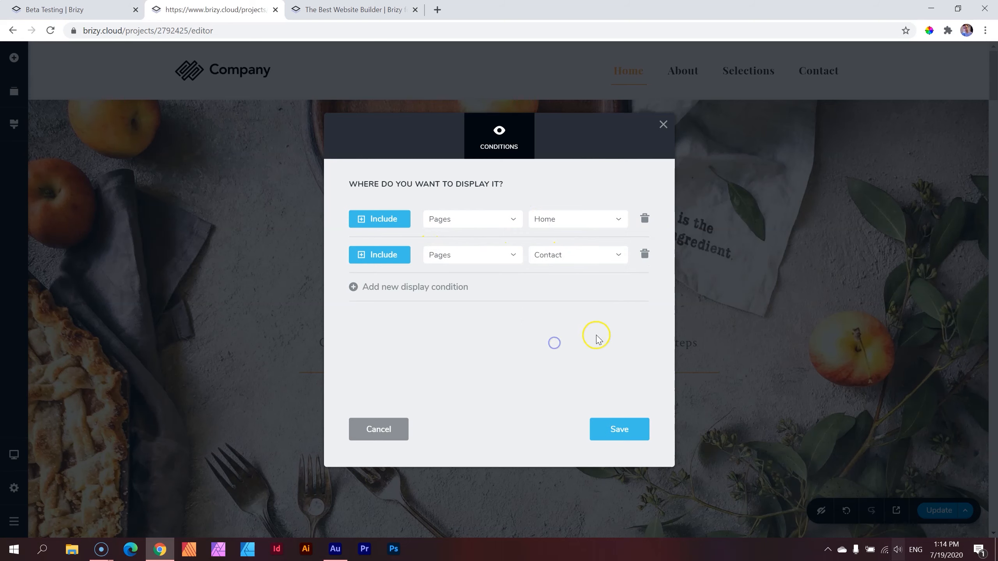
{"action": "left_click", "coordinate": [644, 254]}
Step: Set the header's display condition to include all pages, save it, and update the project
{"action": "left_click", "coordinate": [563, 221]}
{"action": "left_click", "coordinate": [560, 240]}
{"action": "left_click", "coordinate": [621, 435]}
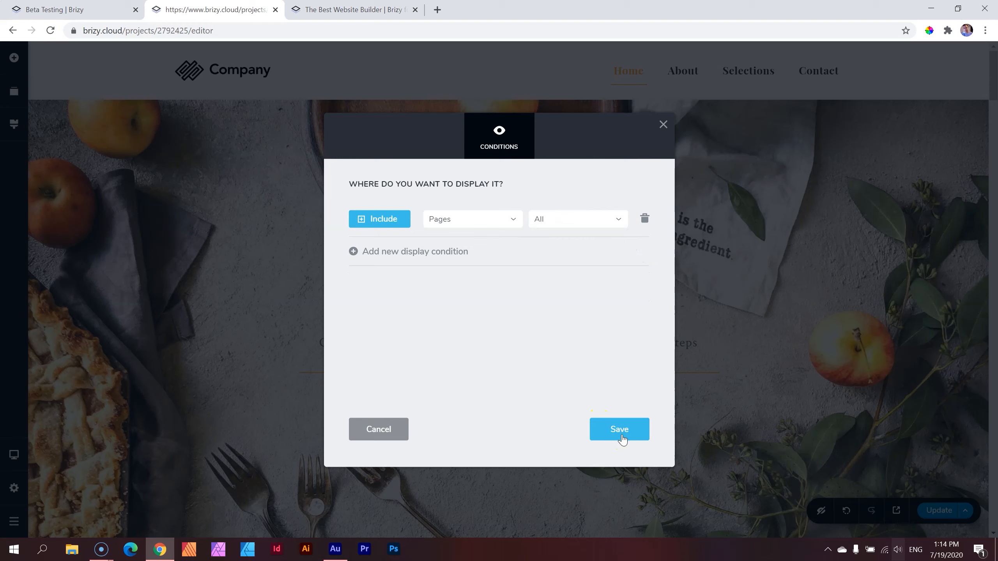
{"action": "left_click", "coordinate": [662, 131]}
{"action": "left_click", "coordinate": [938, 510]}
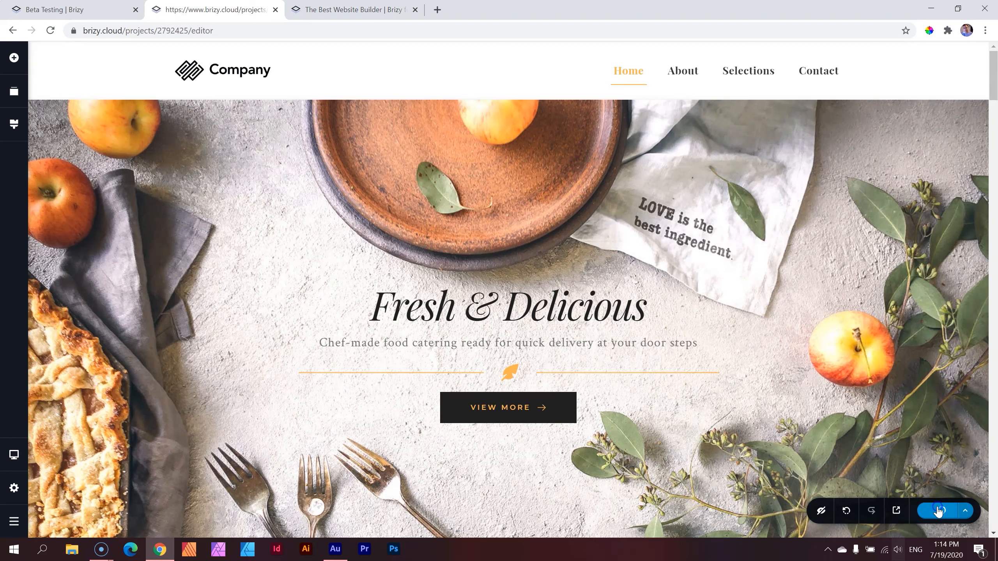
Step: Open the published site and check the header on the Home, About and Selections pages
{"action": "left_click", "coordinate": [897, 509]}
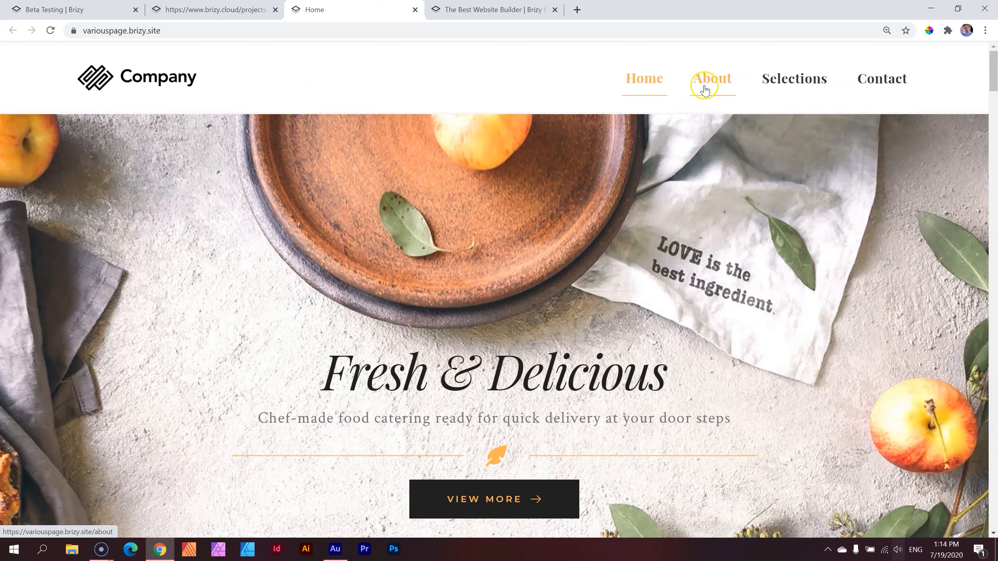
{"action": "left_click", "coordinate": [704, 90]}
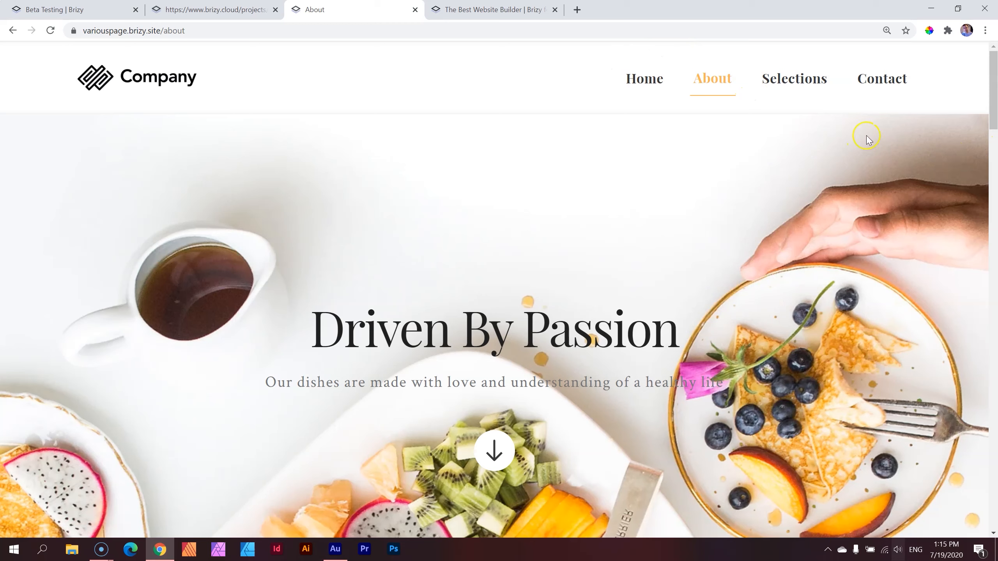
{"action": "left_click", "coordinate": [809, 79]}
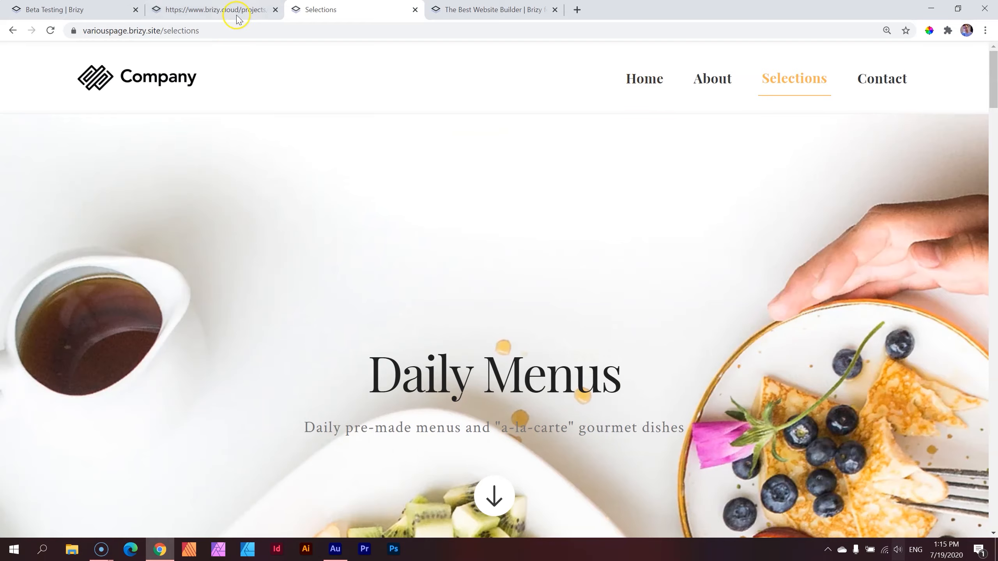
Step: Return to the editor and make the Fresh & Delicious hero block global
{"action": "left_click", "coordinate": [237, 16]}
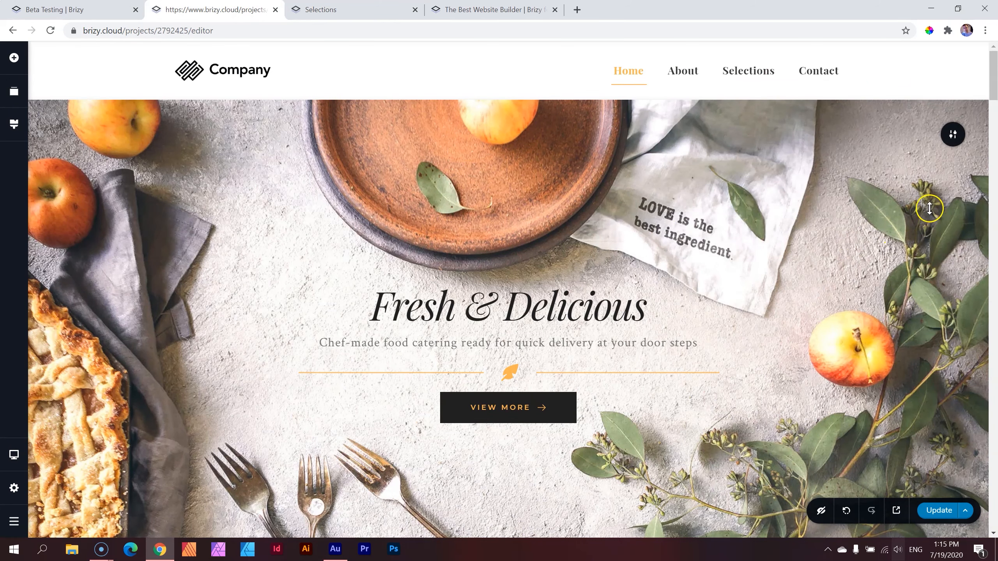
{"action": "mouse_move", "coordinate": [955, 135]}
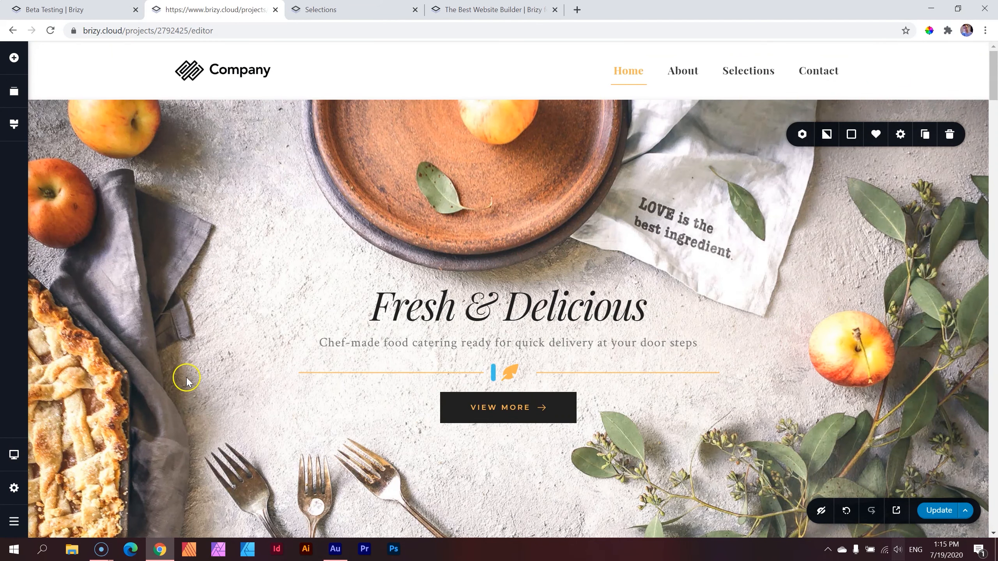
{"action": "left_click", "coordinate": [802, 135]}
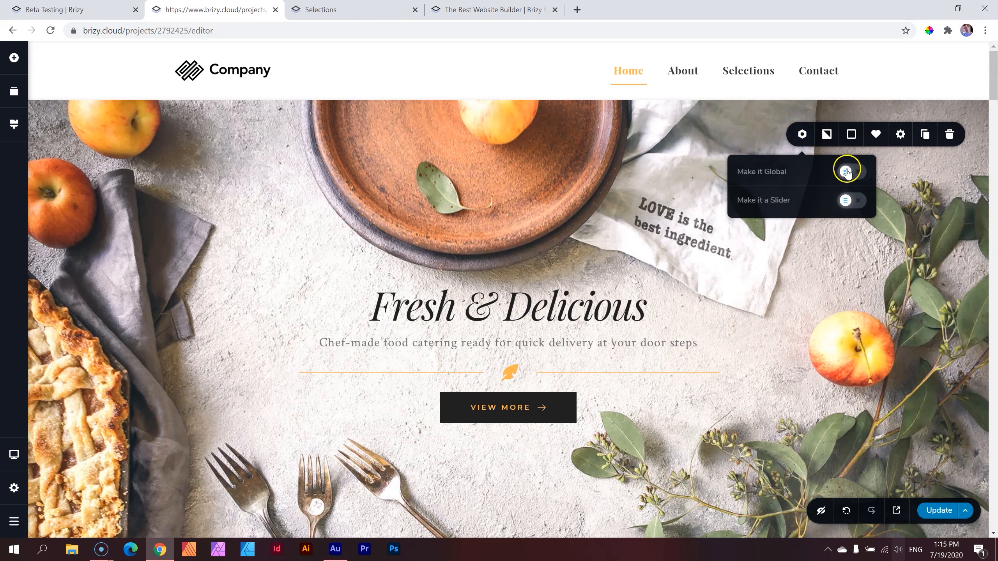
{"action": "left_click", "coordinate": [846, 172]}
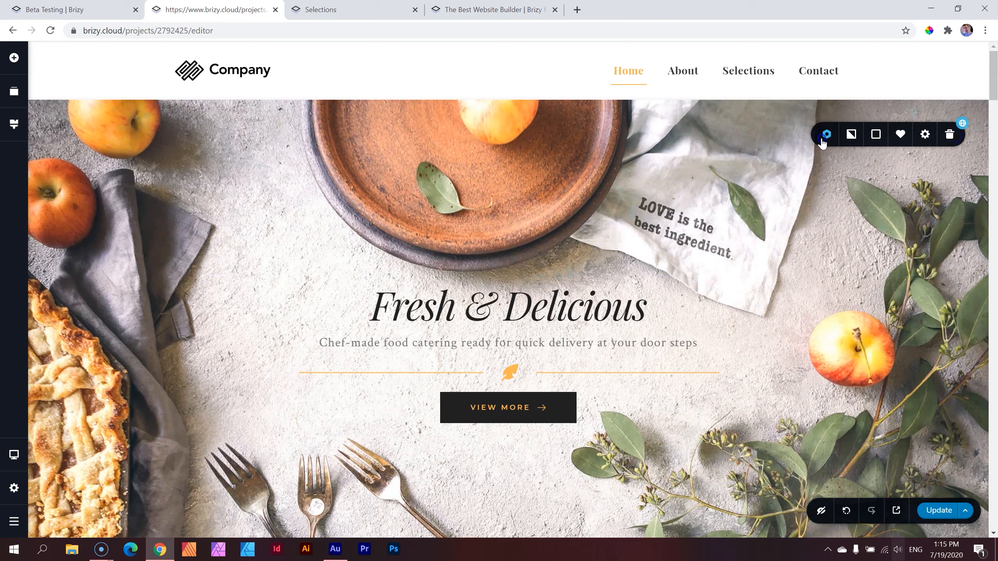
Step: View the display conditions of the global hero block and close them without changes
{"action": "left_click", "coordinate": [826, 135]}
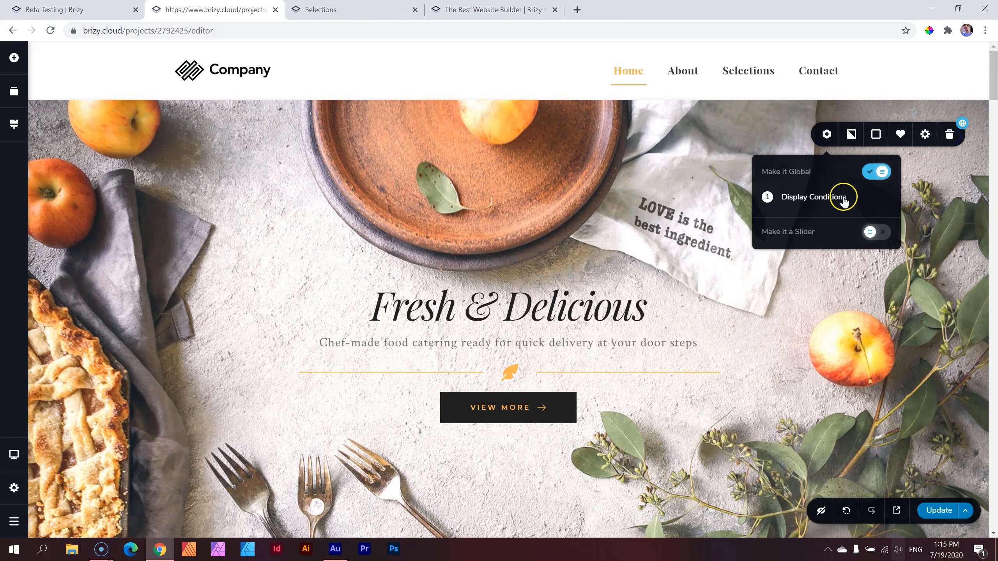
{"action": "left_click", "coordinate": [804, 198]}
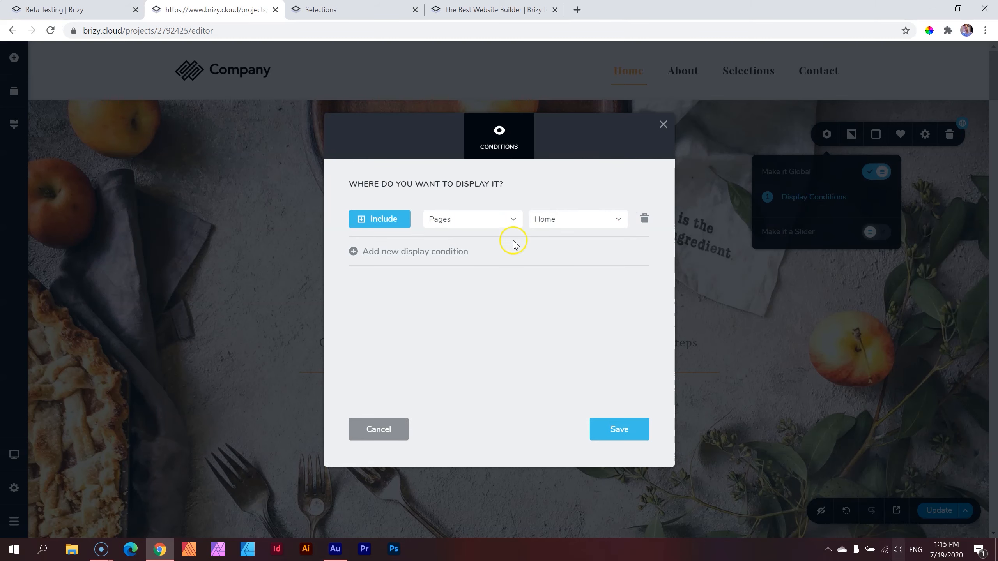
{"action": "left_click", "coordinate": [662, 125]}
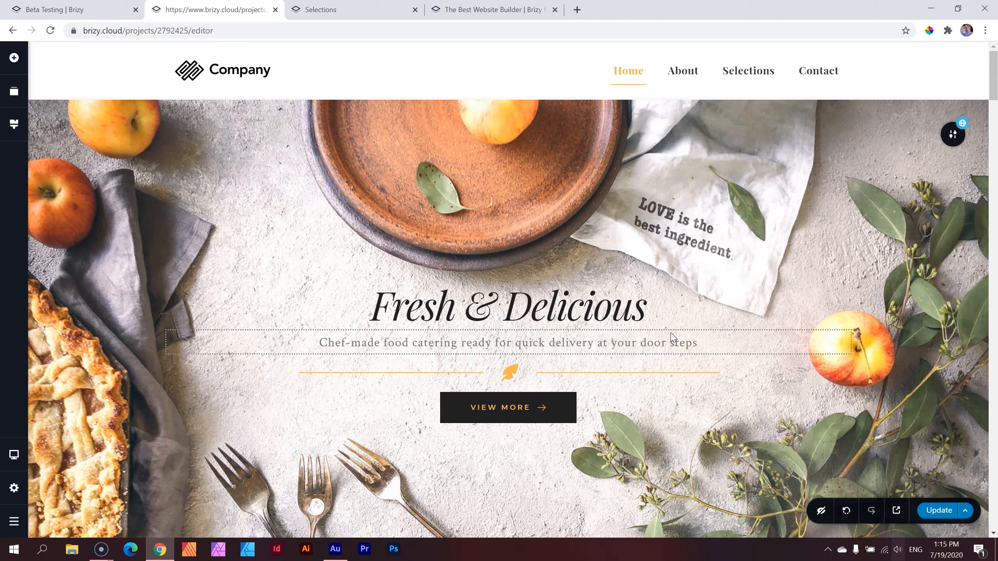
Step: Turn off the Make it Global option of the hero block
{"action": "left_click", "coordinate": [949, 137]}
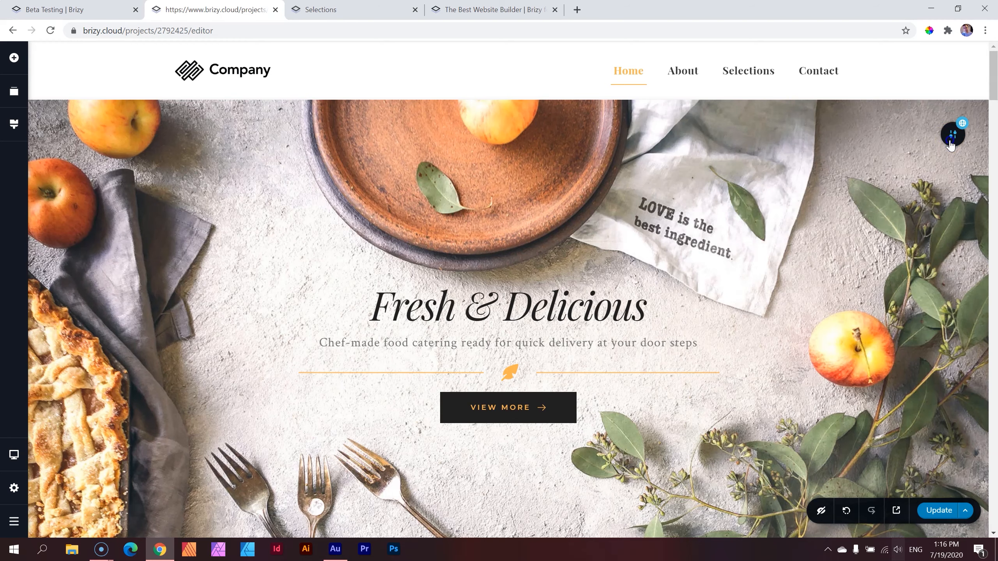
{"action": "left_click", "coordinate": [951, 135]}
{"action": "left_click", "coordinate": [827, 134]}
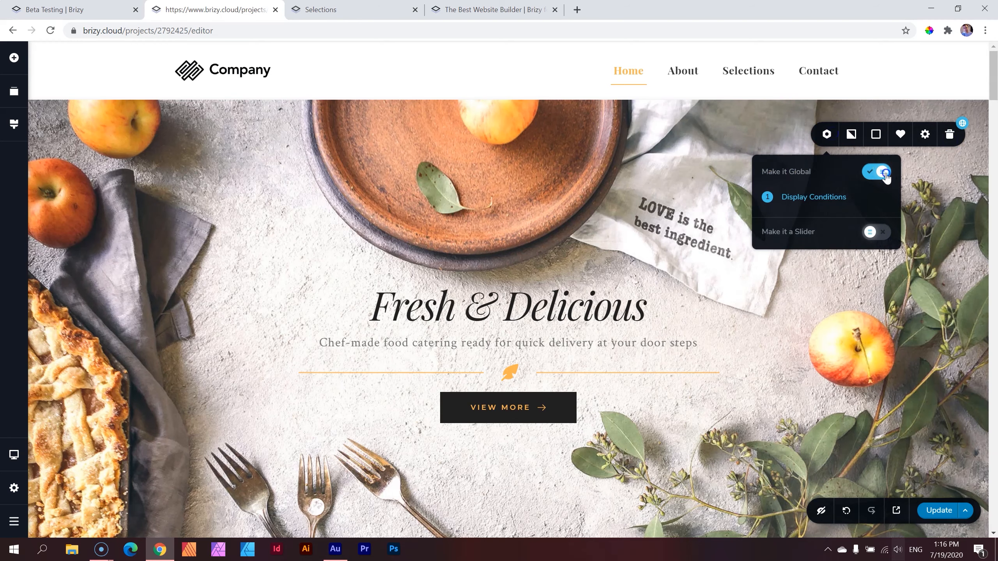
{"action": "left_click", "coordinate": [884, 173]}
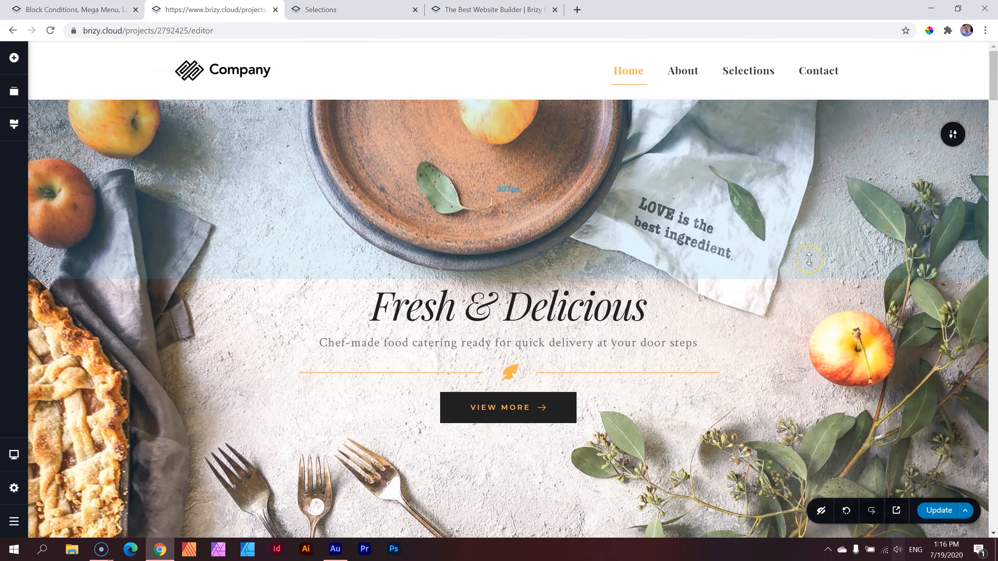
Step: Select the chefs image in the About Us section and open its size settings
{"action": "scroll", "coordinate": [809, 259], "scroll_direction": "down", "scroll_amount": 12}
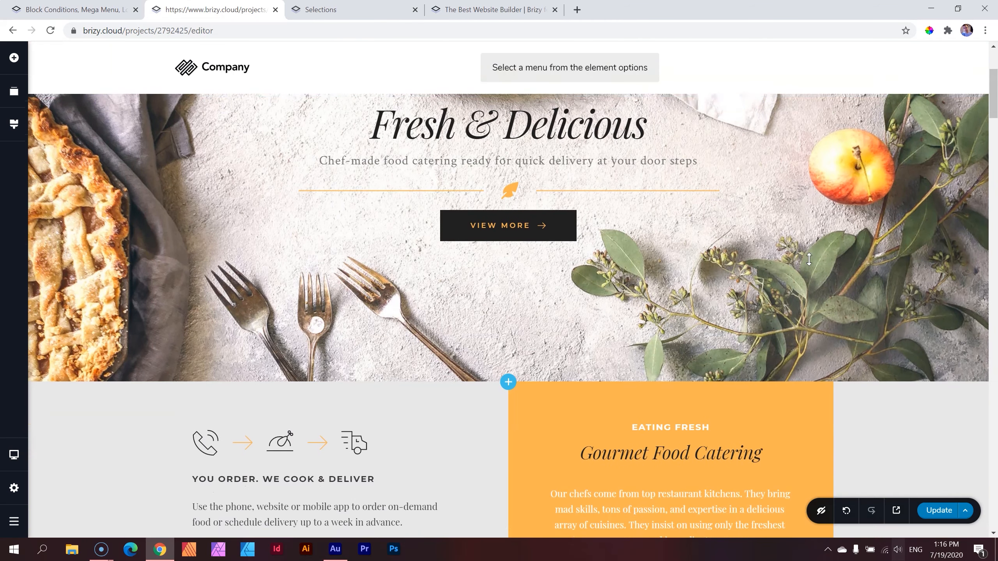
{"action": "scroll", "coordinate": [809, 264], "scroll_direction": "down", "scroll_amount": 4}
{"action": "scroll", "coordinate": [809, 264], "scroll_direction": "up", "scroll_amount": 2}
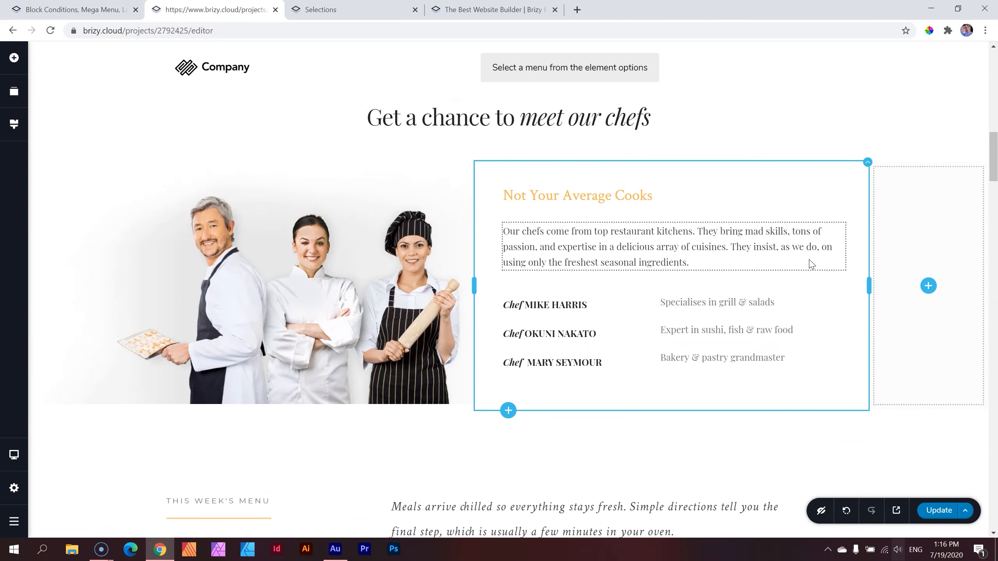
{"action": "left_click", "coordinate": [302, 262]}
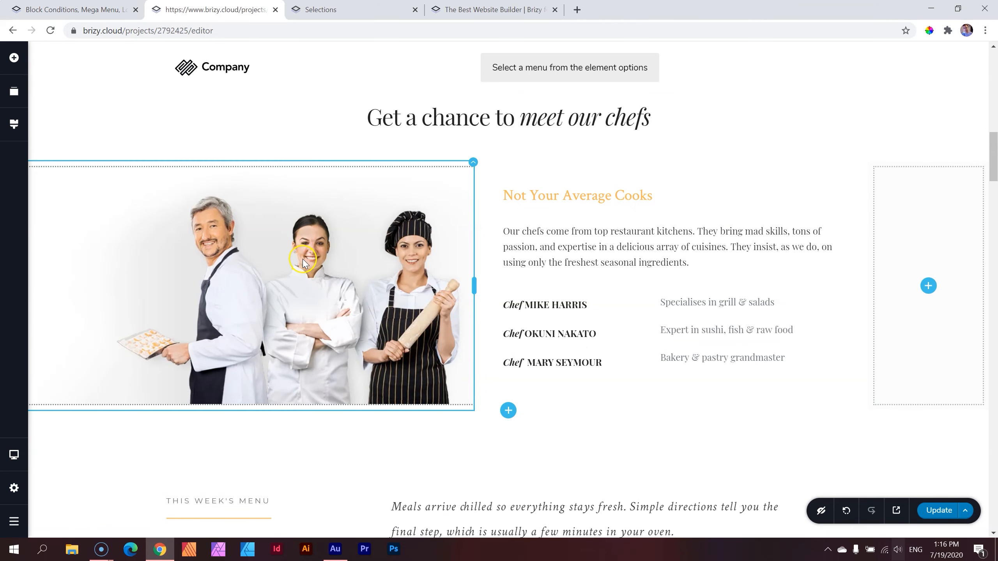
{"action": "scroll", "coordinate": [302, 257], "scroll_direction": "down", "scroll_amount": 3}
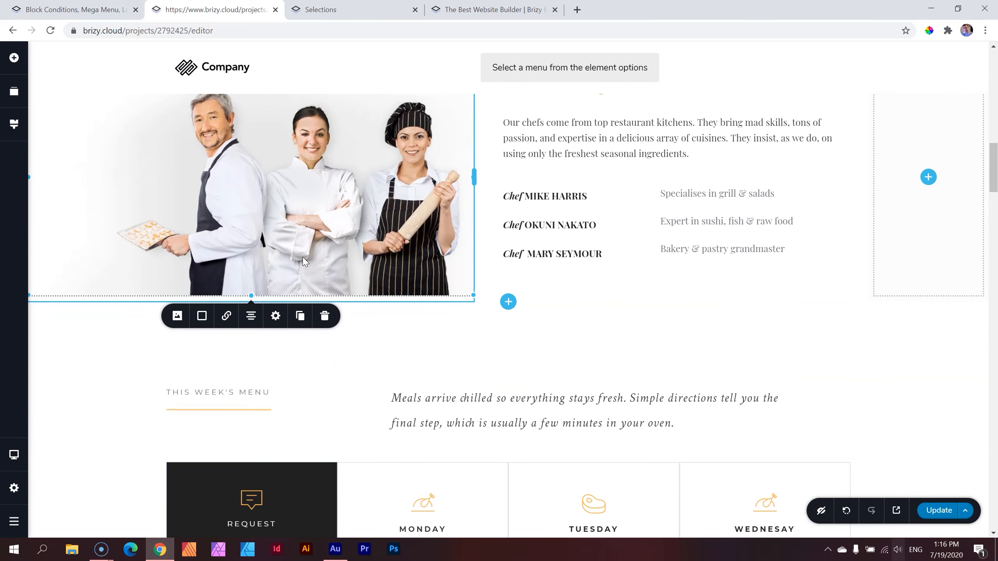
{"action": "left_click", "coordinate": [267, 313]}
{"action": "left_click", "coordinate": [276, 309]}
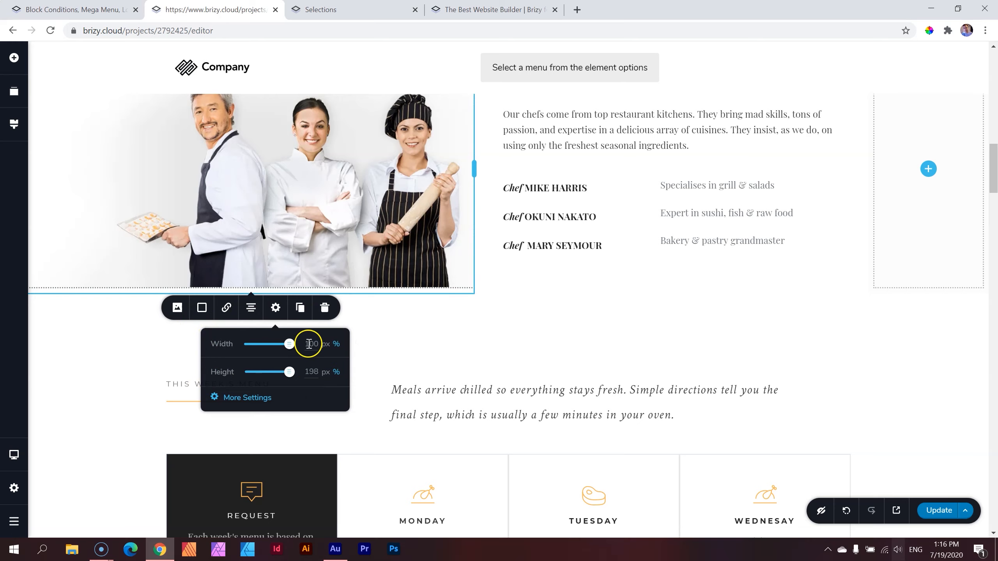
Step: Try a smaller pixel-based width on the chefs image and return the width to 100%
{"action": "left_click", "coordinate": [325, 344]}
{"action": "left_click_drag", "start_coordinate": [254, 344], "coordinate": [283, 350]}
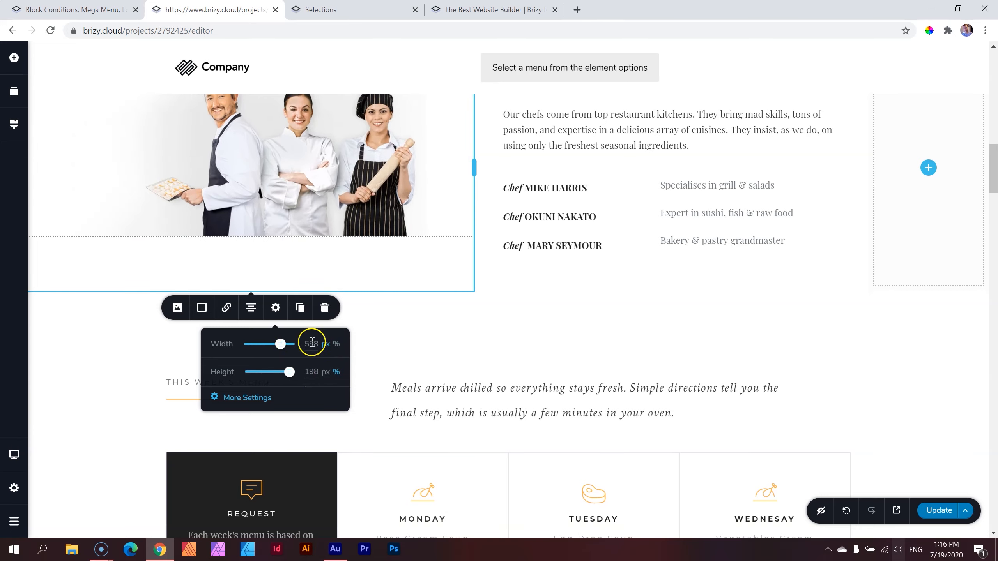
{"action": "left_click", "coordinate": [336, 345]}
{"action": "mouse_move", "coordinate": [289, 346]}
{"action": "left_mouse_down"}
{"action": "mouse_move", "coordinate": [237, 347]}
{"action": "mouse_move", "coordinate": [291, 346]}
{"action": "left_mouse_up"}
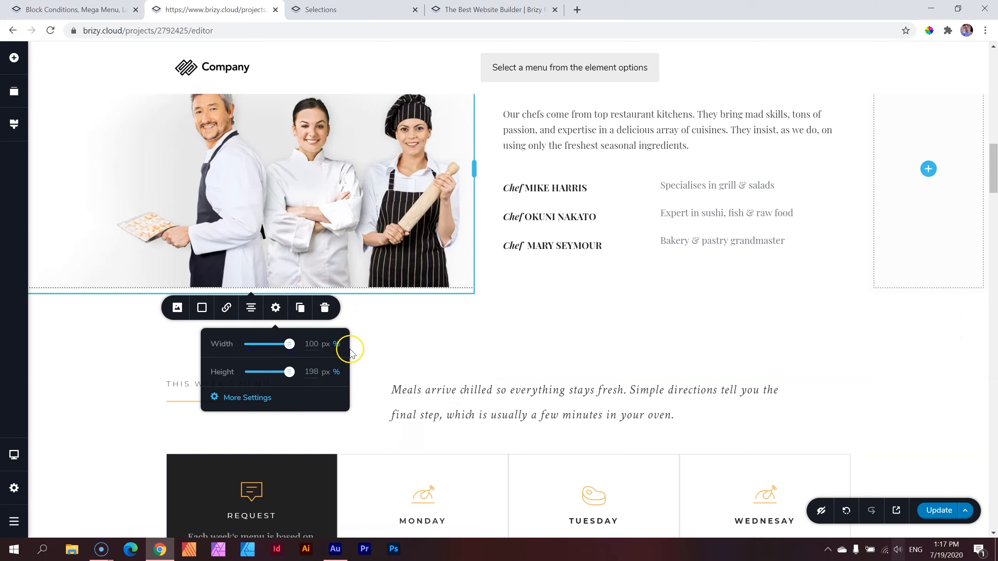
Step: Review the styling and advanced settings of the chefs image, including the Alt Title field
{"action": "left_click", "coordinate": [244, 397]}
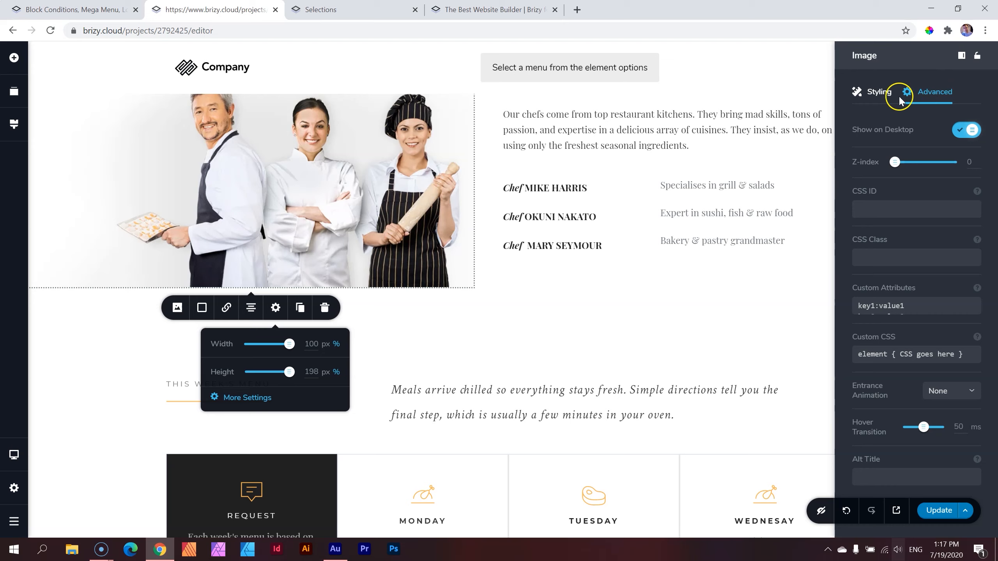
{"action": "left_click", "coordinate": [873, 95]}
{"action": "left_click", "coordinate": [931, 94]}
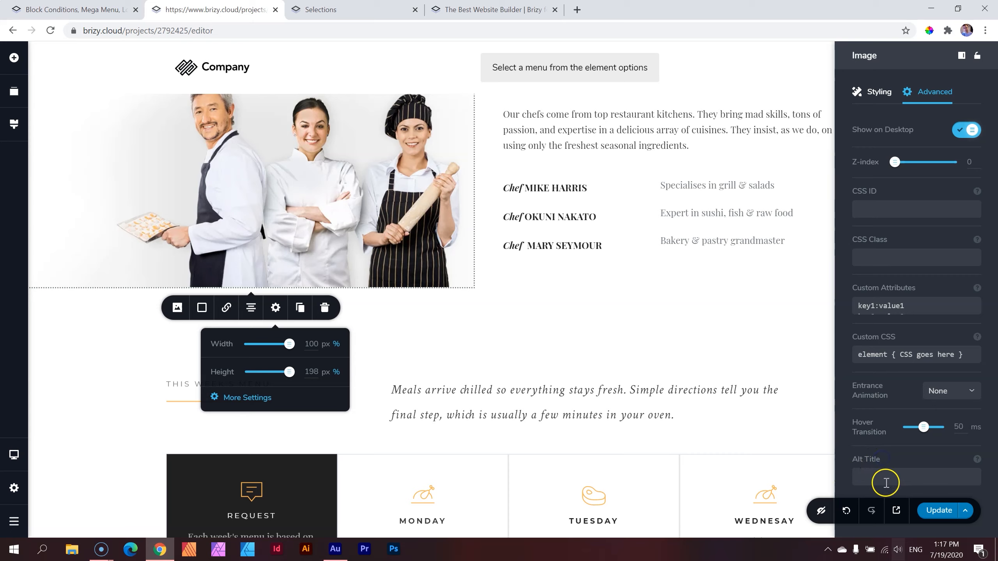
{"action": "mouse_move", "coordinate": [975, 461]}
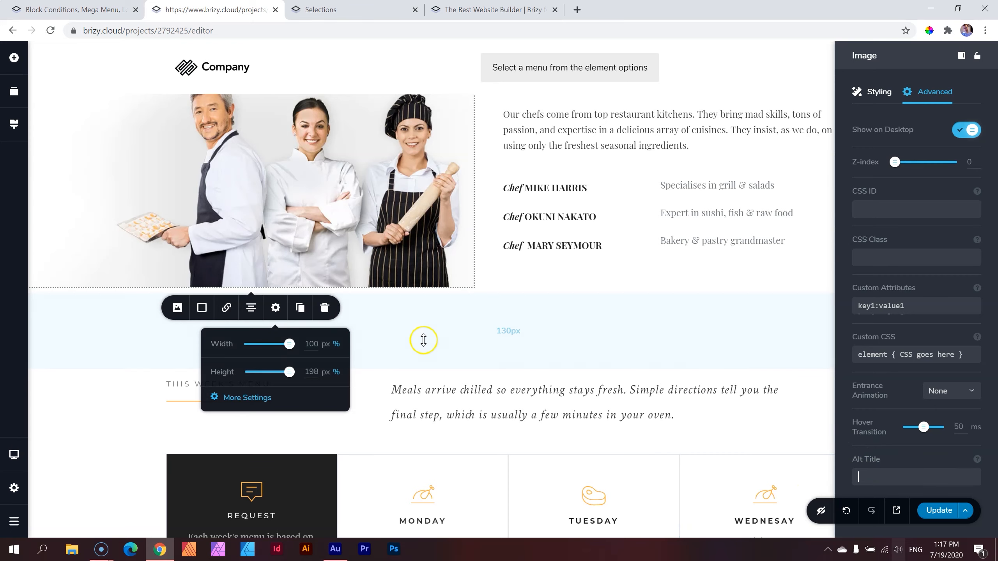
{"action": "left_click", "coordinate": [406, 220]}
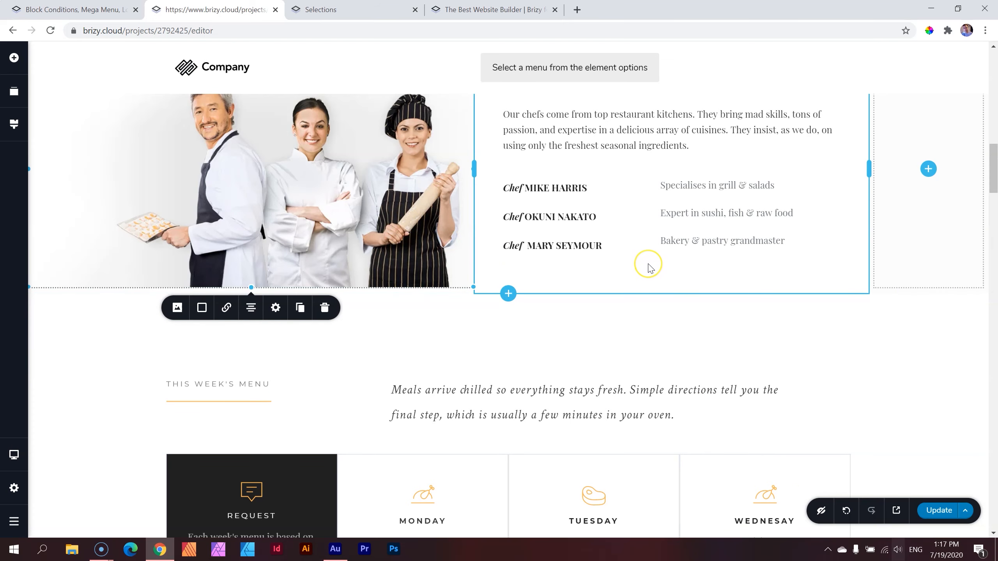
Step: Revisit the published Selections page and the Brizy article on new features, and return to the editor
{"action": "scroll", "coordinate": [648, 268], "scroll_direction": "up", "scroll_amount": 3}
{"action": "scroll", "coordinate": [648, 268], "scroll_direction": "up", "scroll_amount": 15}
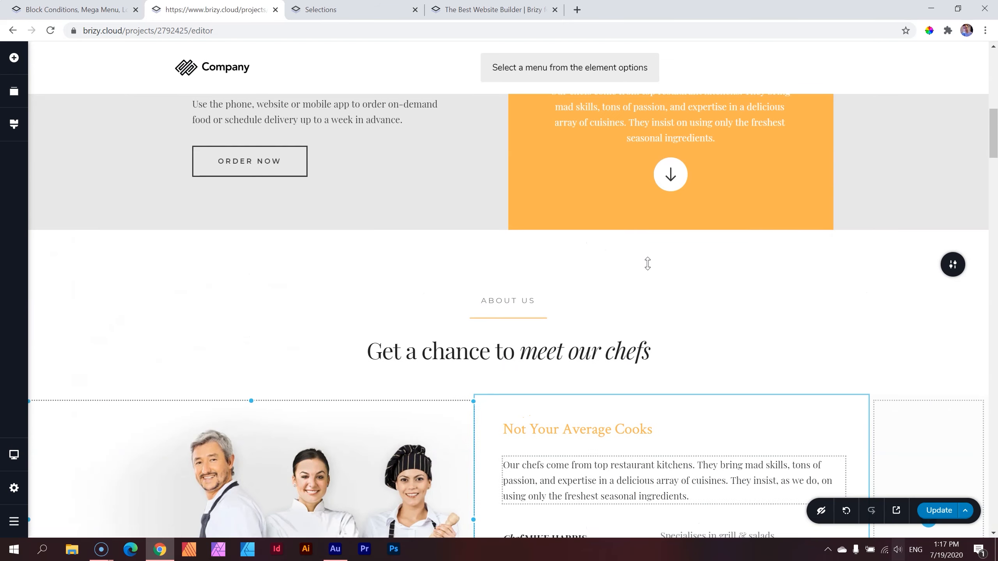
{"action": "scroll", "coordinate": [647, 267], "scroll_direction": "up", "scroll_amount": 5}
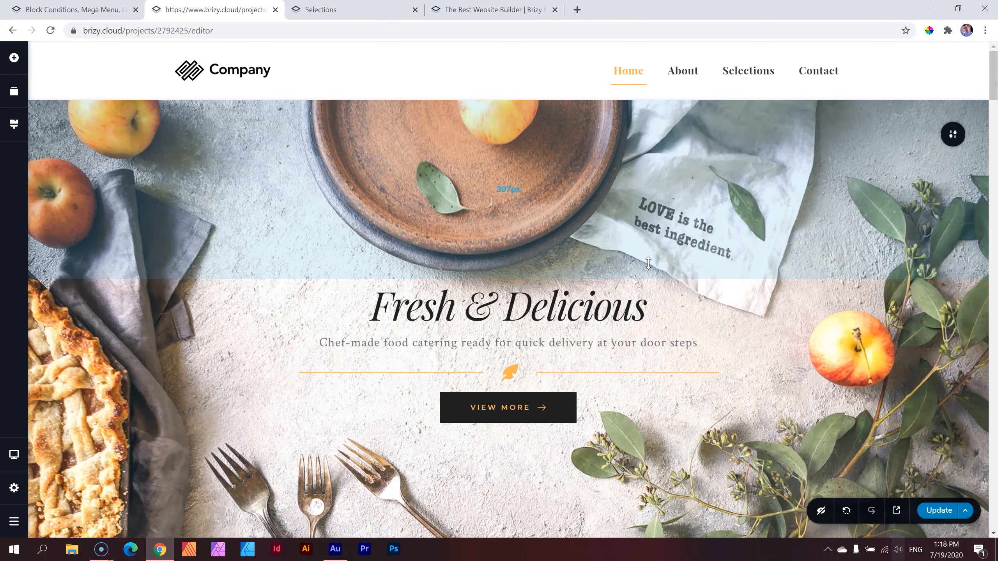
{"action": "left_click", "coordinate": [326, 6]}
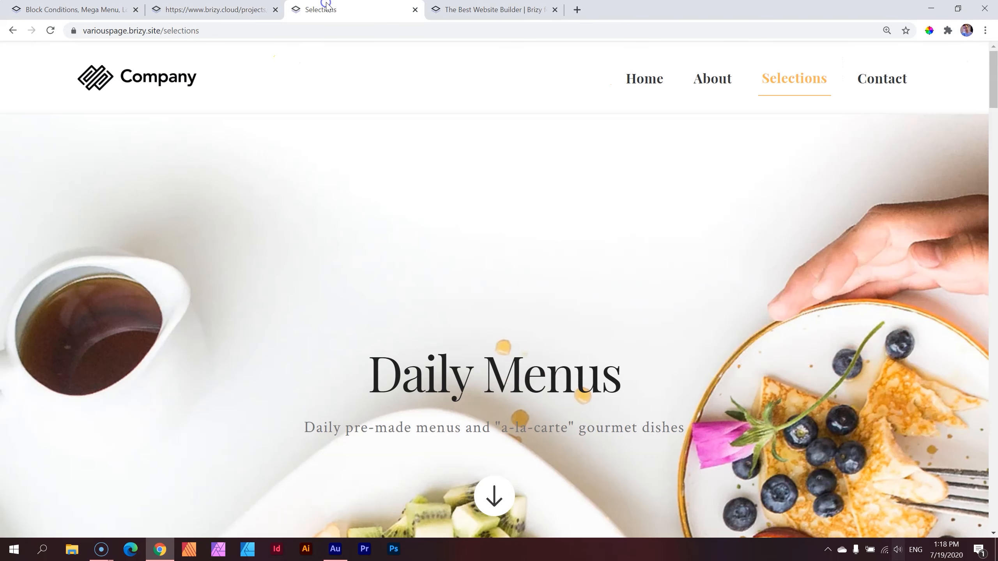
{"action": "left_click", "coordinate": [111, 9]}
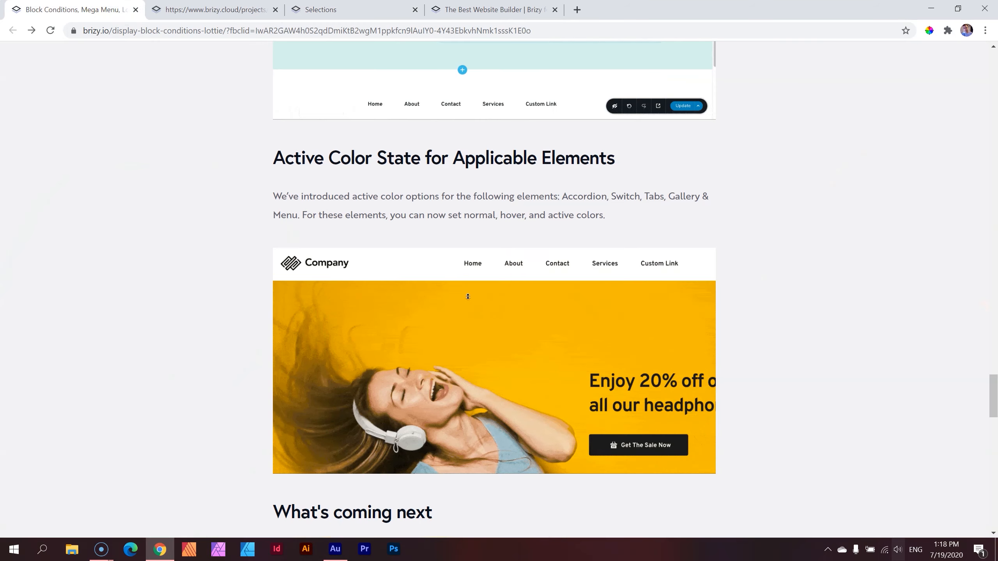
{"action": "left_click", "coordinate": [182, 5]}
Step: Leave the editor for the Brizy Cloud dashboard and open the What's New changelog from the account options
{"action": "left_click", "coordinate": [14, 521]}
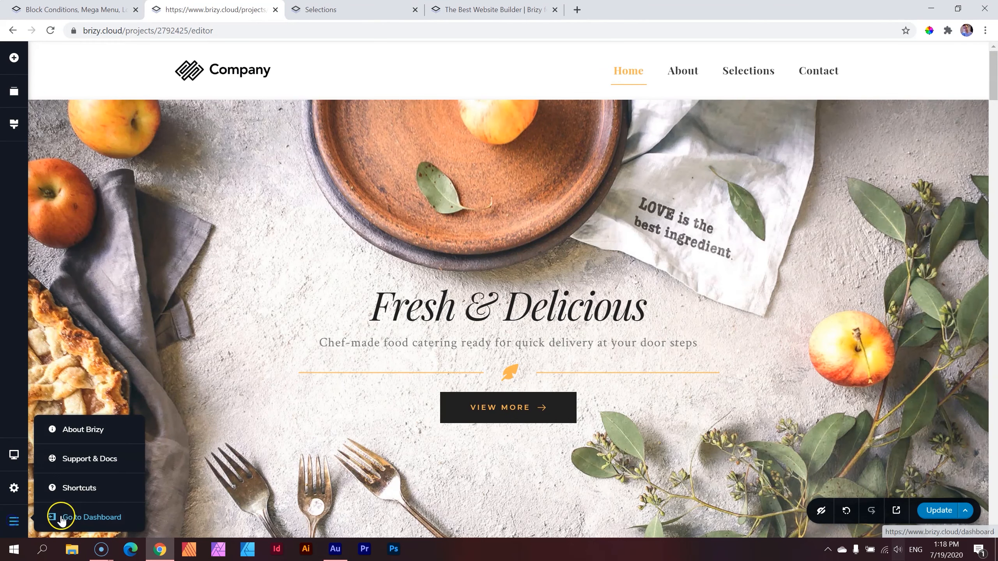
{"action": "left_click", "coordinate": [69, 518]}
{"action": "left_click", "coordinate": [556, 96]}
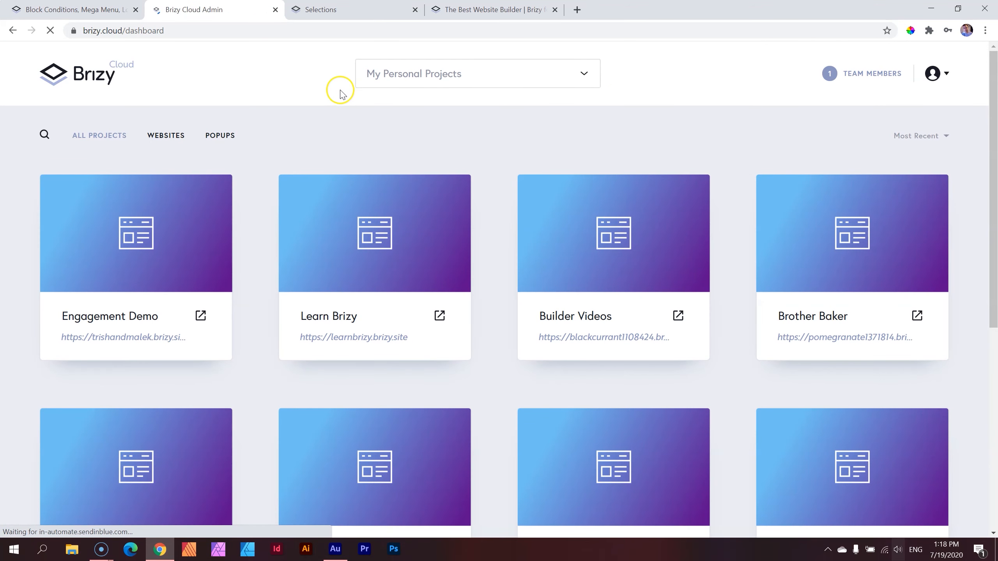
{"action": "left_click", "coordinate": [937, 75]}
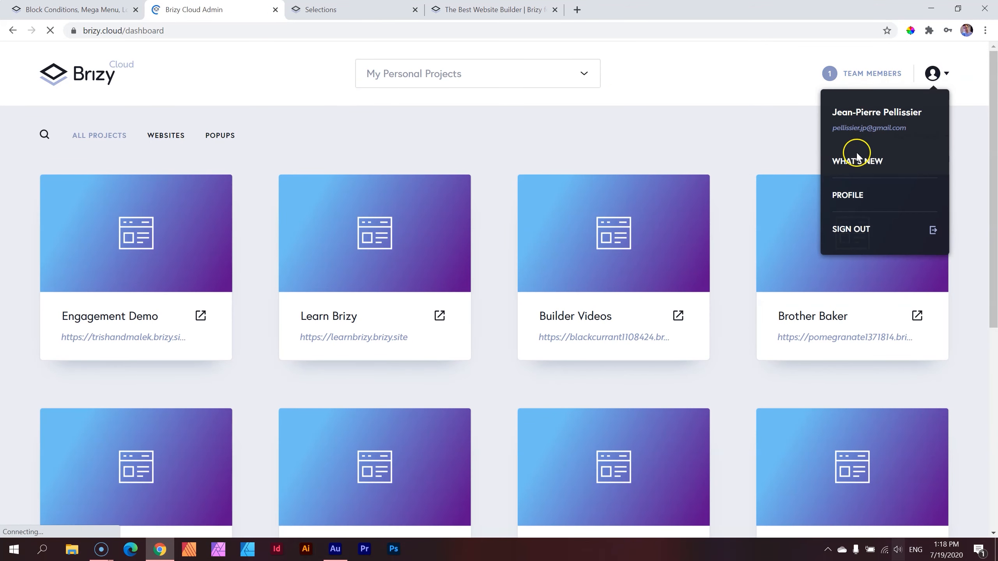
{"action": "left_click", "coordinate": [854, 166]}
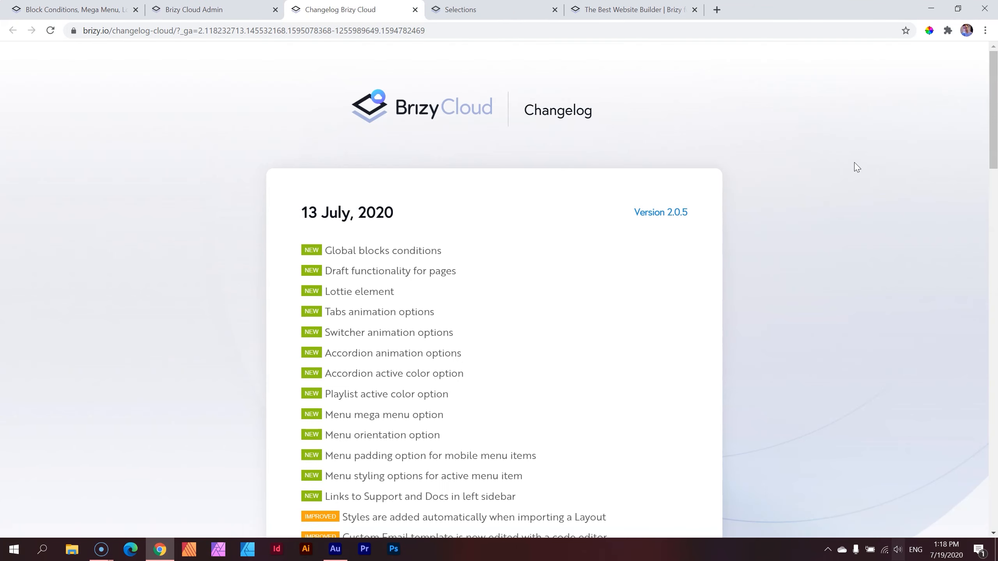
Step: Review the new features in the 13 July, 2020 changelog and highlight the "Menu orientation option" entry
{"action": "scroll", "coordinate": [856, 165], "scroll_direction": "down", "scroll_amount": 1}
{"action": "scroll", "coordinate": [856, 165], "scroll_direction": "down", "scroll_amount": 2}
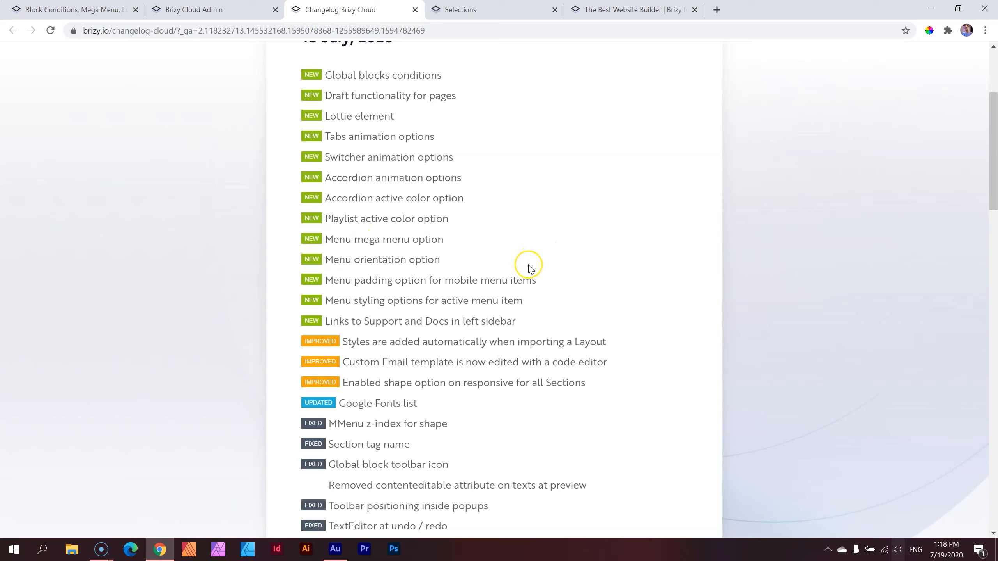
{"action": "left_click_drag", "start_coordinate": [337, 262], "coordinate": [432, 261]}
{"action": "left_click", "coordinate": [453, 258]}
Step: Return to the dashboard and reopen the food catering website project in the editor
{"action": "left_click", "coordinate": [193, 9]}
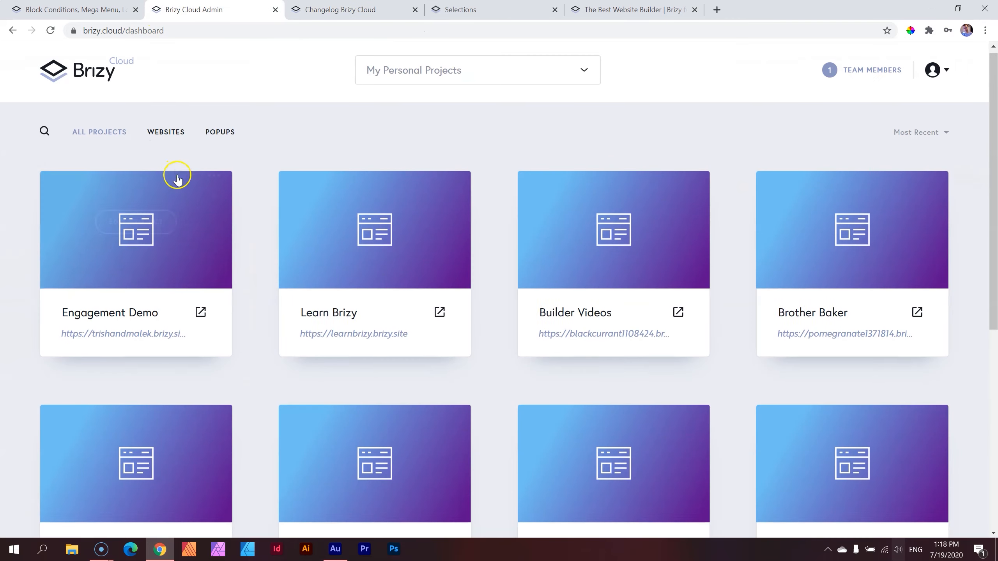
{"action": "scroll", "coordinate": [116, 353], "scroll_direction": "down", "scroll_amount": 10}
{"action": "left_click", "coordinate": [134, 358]}
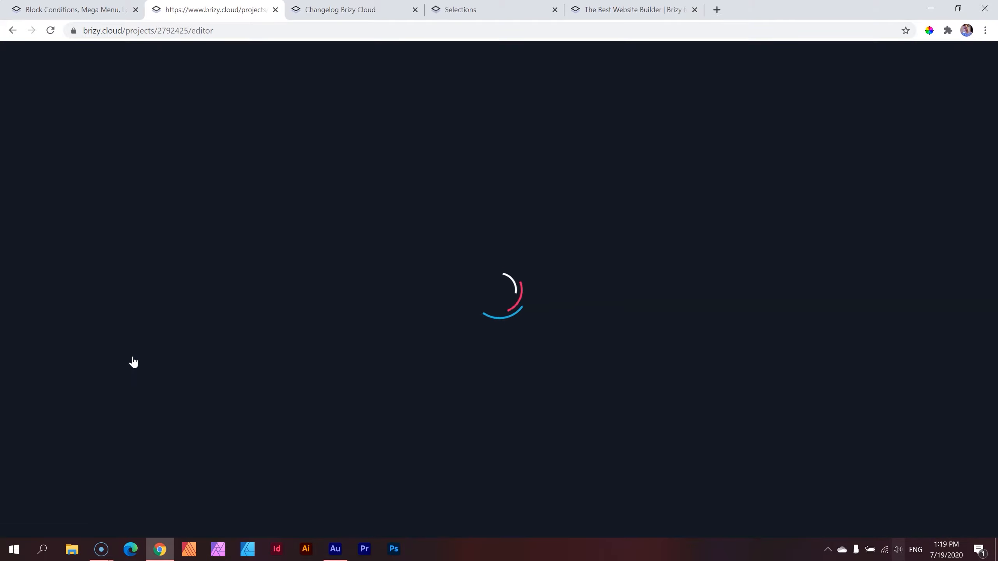
{"action": "left_click", "coordinate": [446, 294]}
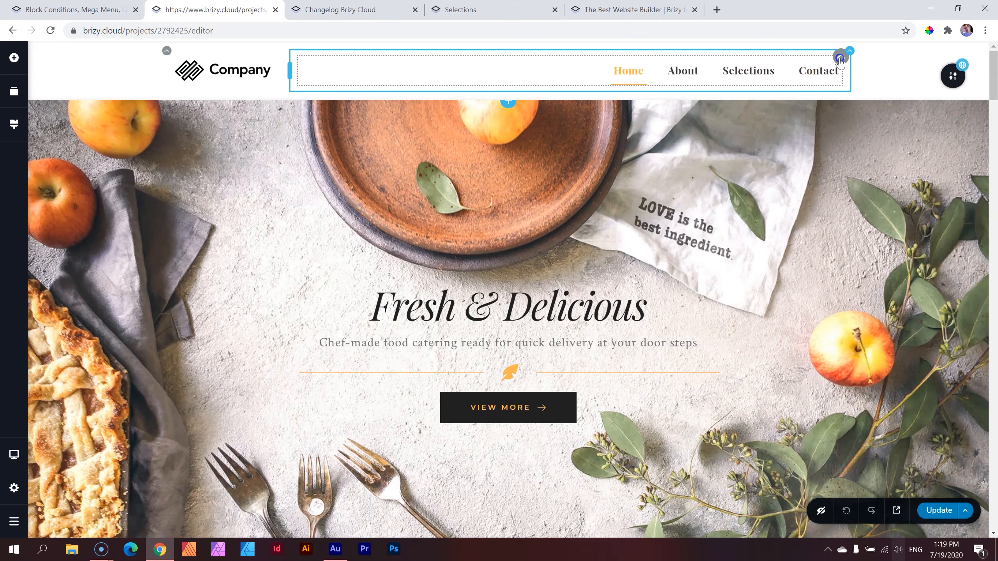
Step: Set the header's Main Menu orientation to vertical
{"action": "left_click", "coordinate": [839, 58]}
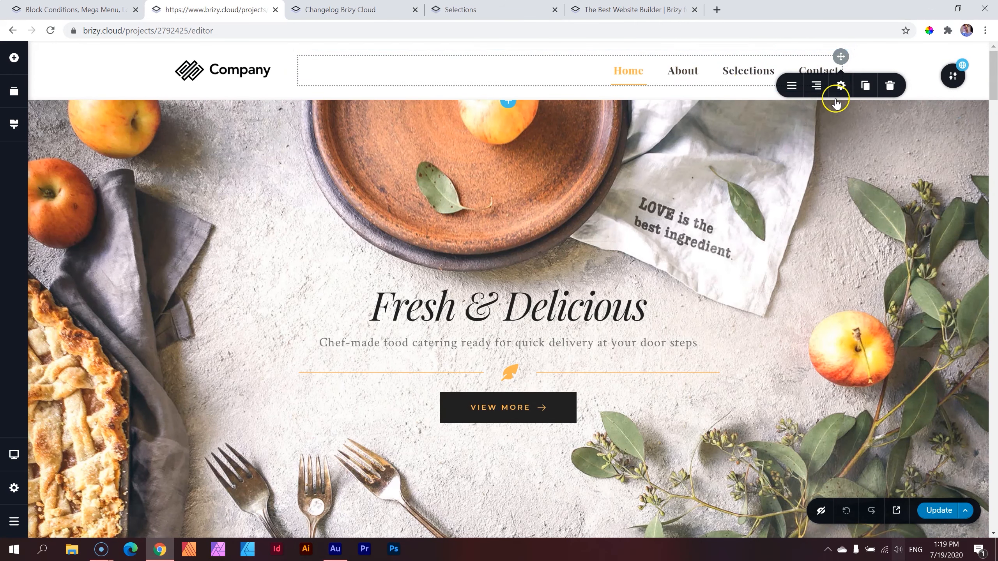
{"action": "left_click", "coordinate": [792, 87]}
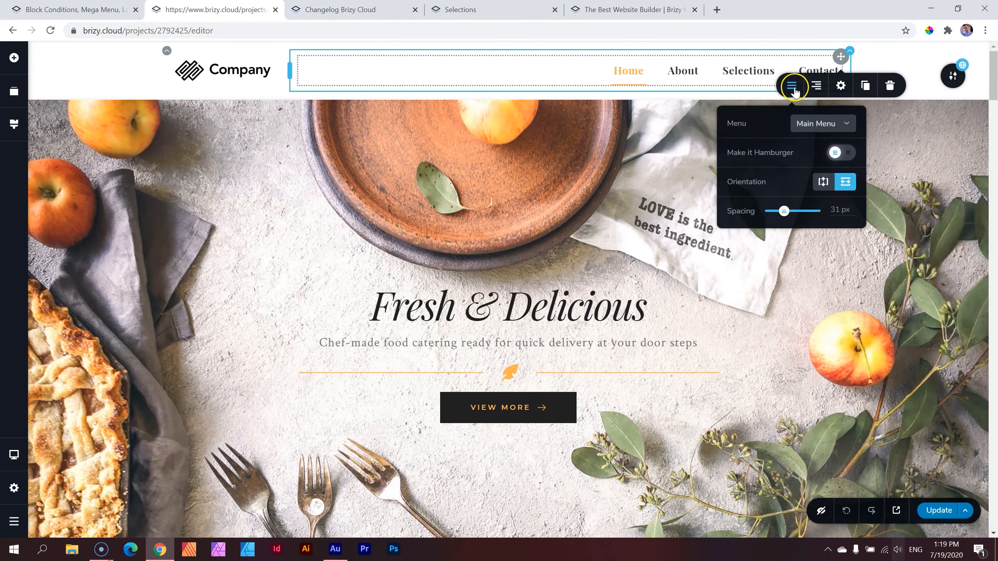
{"action": "left_click", "coordinate": [824, 182]}
{"action": "left_click", "coordinate": [947, 162]}
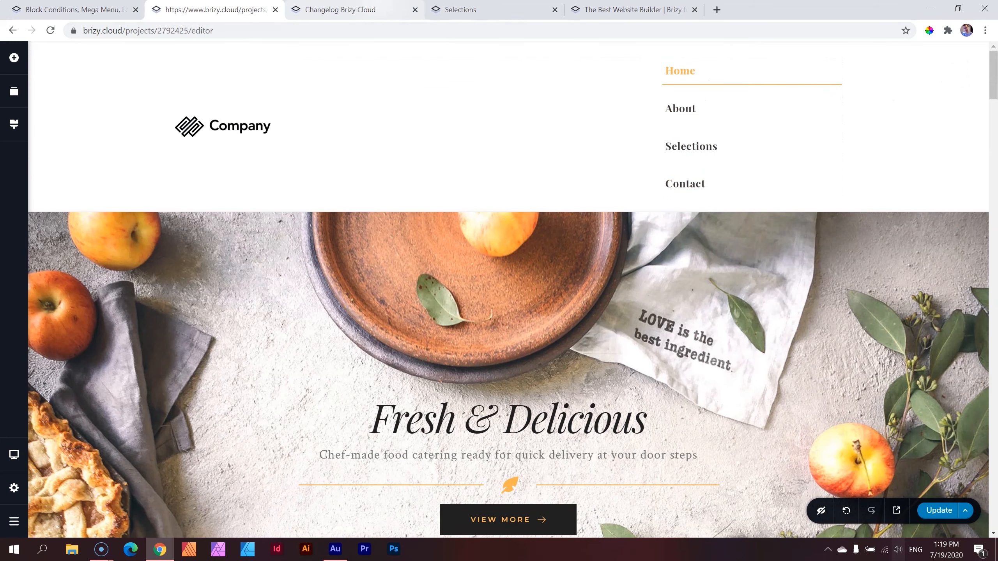
Step: Read the changelog's remaining menu and sidebar entries, and return to the header menu in the editor
{"action": "left_click", "coordinate": [339, 9]}
{"action": "scroll", "coordinate": [408, 138], "scroll_direction": "down", "scroll_amount": 1}
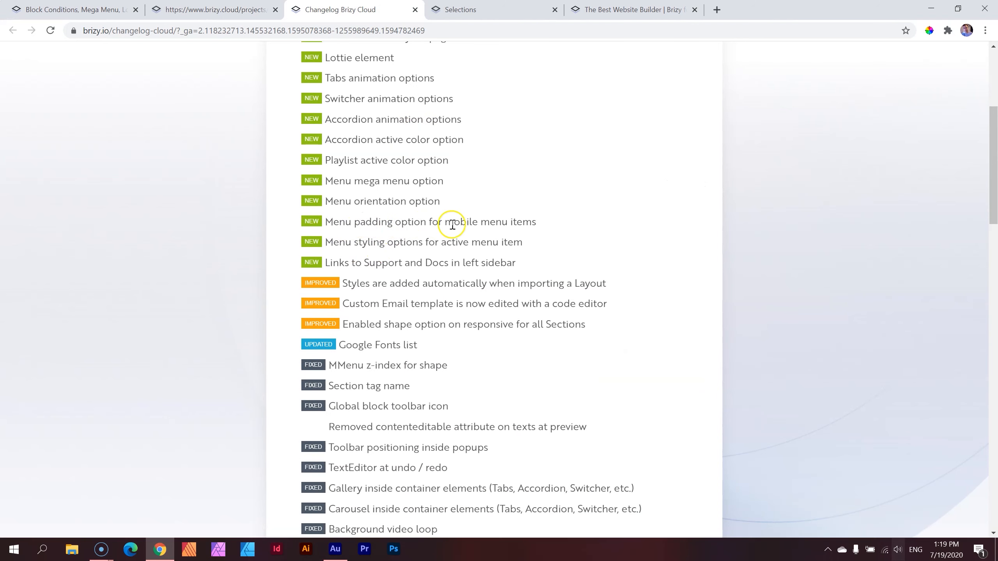
{"action": "scroll", "coordinate": [458, 219], "scroll_direction": "down", "scroll_amount": 3}
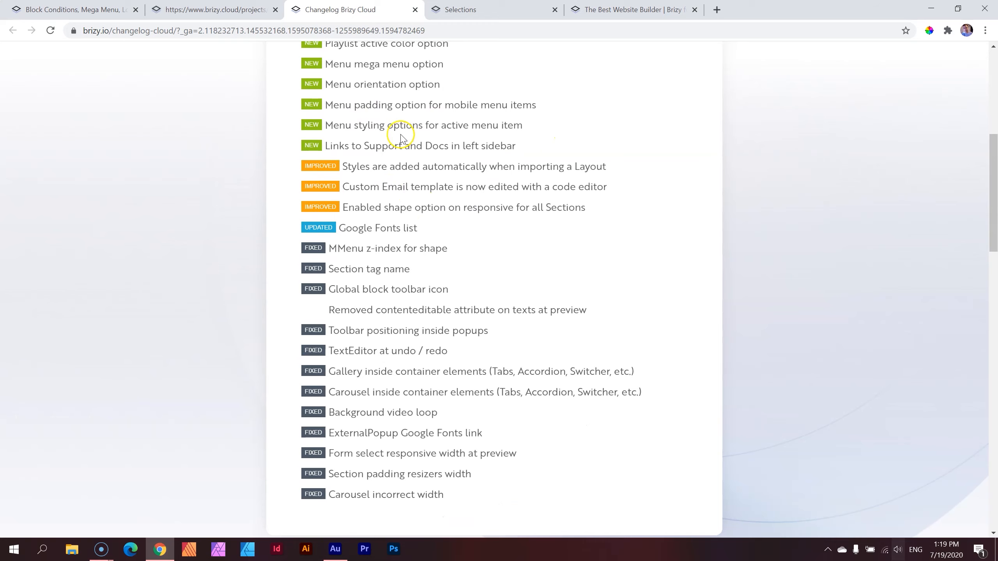
{"action": "left_click", "coordinate": [235, 10]}
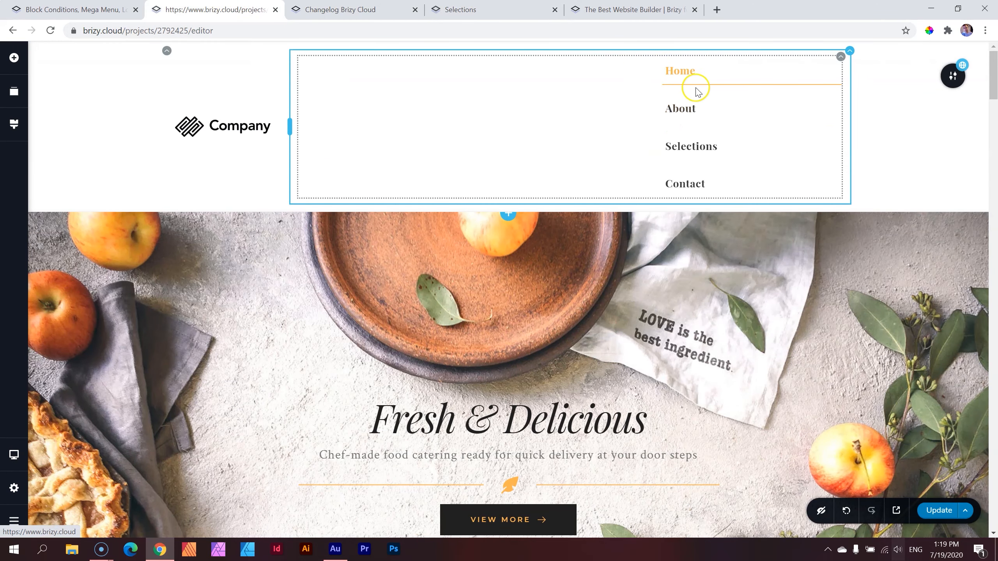
Step: Examine the changelog's improvements and fixes, glance at the published Selections page, and go back to the editor
{"action": "left_click", "coordinate": [481, 10]}
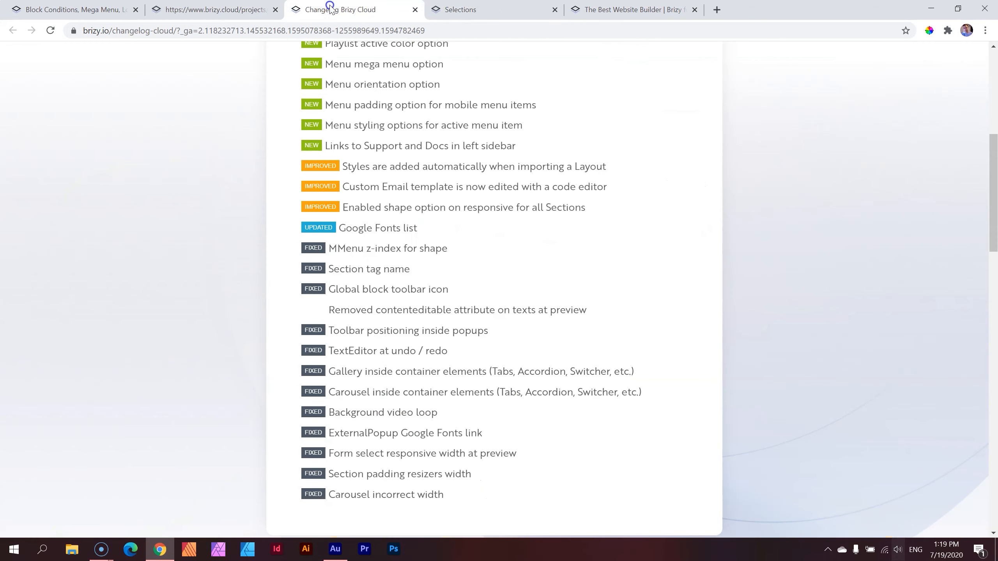
{"action": "left_click", "coordinate": [334, 10]}
{"action": "scroll", "coordinate": [451, 200], "scroll_direction": "down", "scroll_amount": 2}
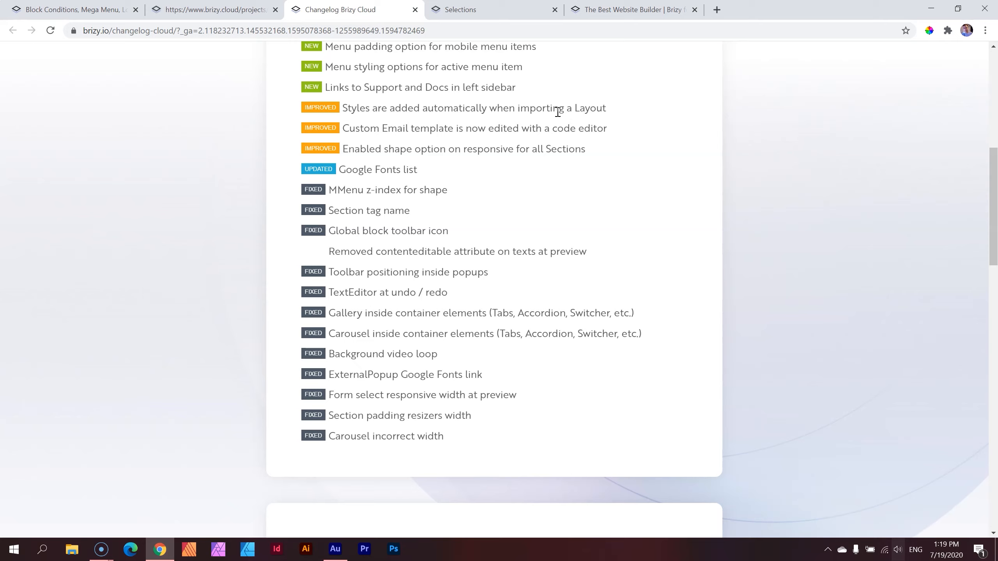
{"action": "left_click", "coordinate": [488, 9]}
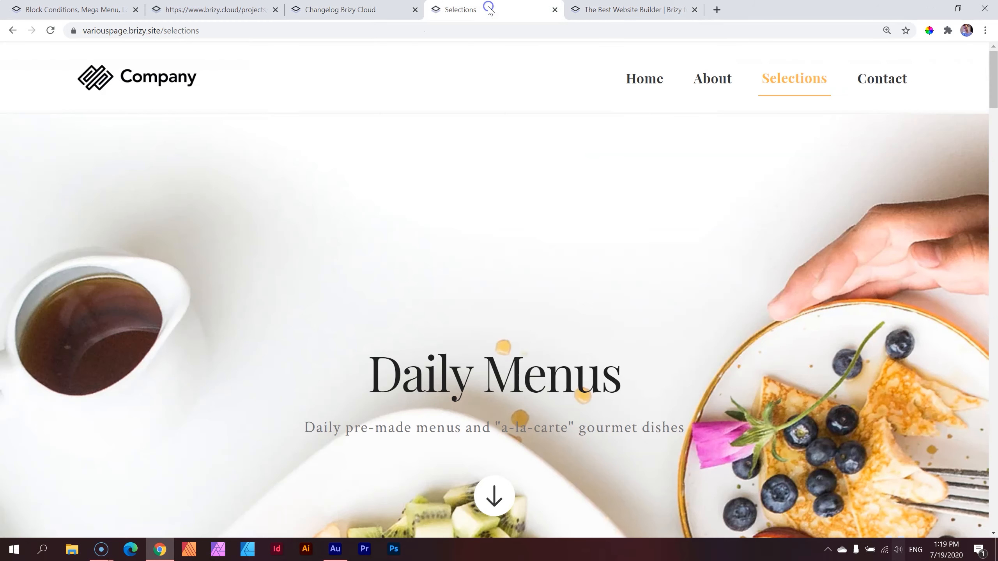
{"action": "left_click", "coordinate": [220, 9]}
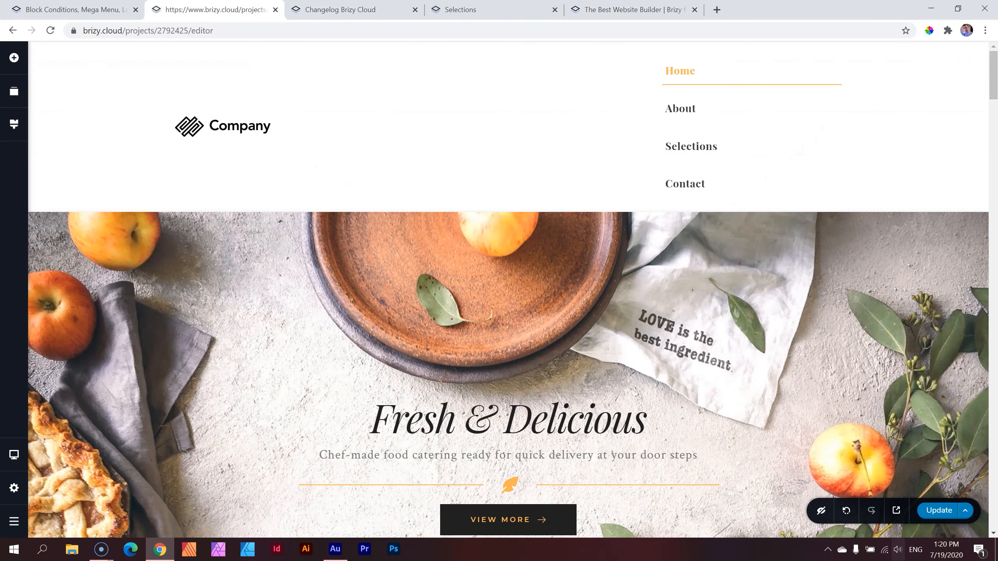